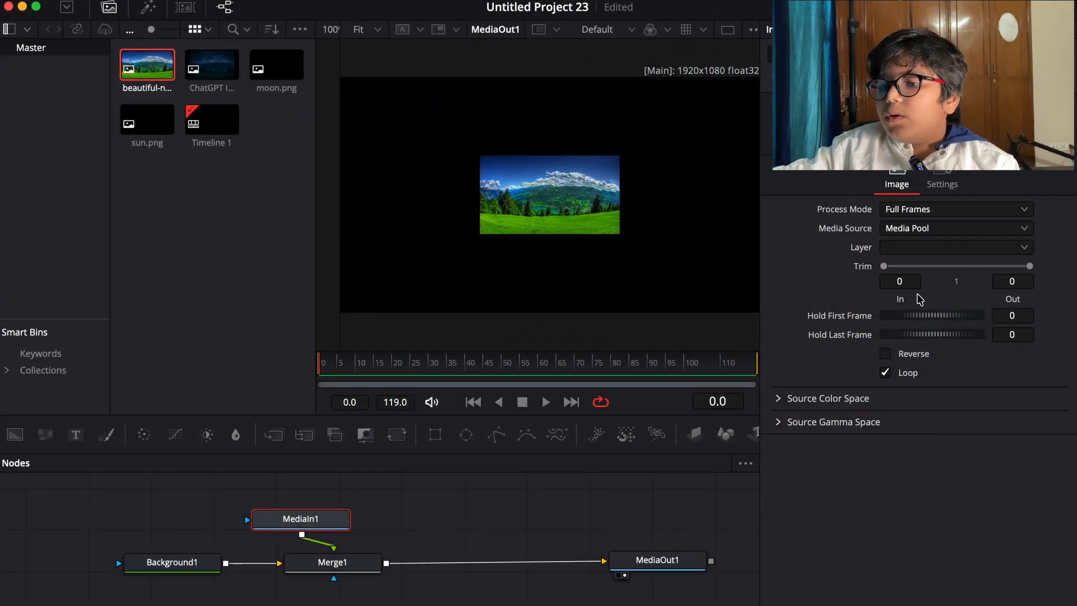
# Step: Enlarge the landscape image in Merge1 to a size of about 3.03 so it fills the frame
pyautogui.click(359, 561)
pyautogui.moveTo(937, 183); pyautogui.dragTo(962, 195)
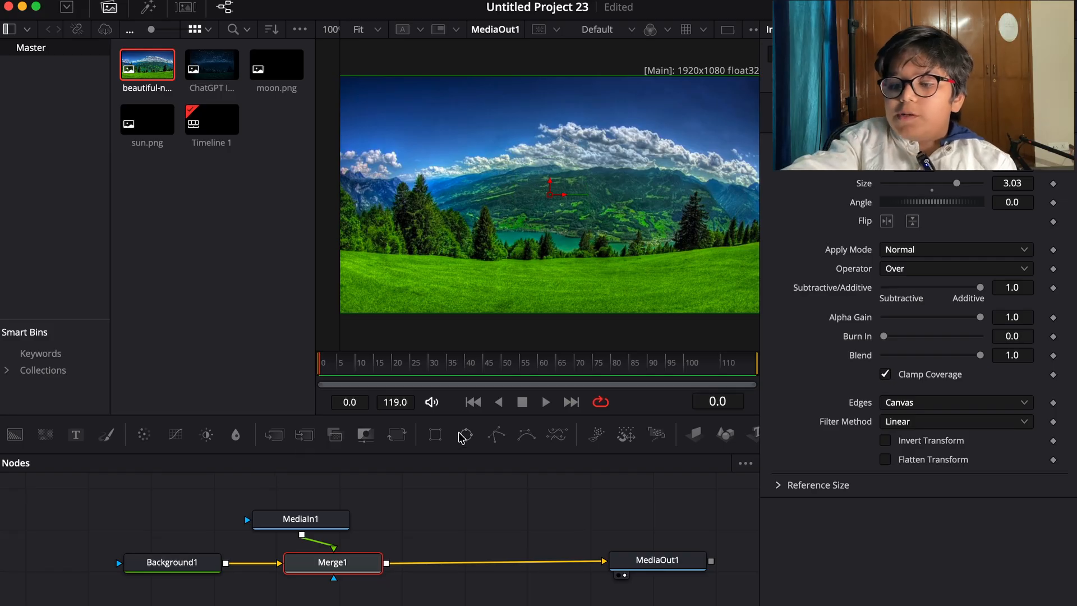
# Step: Add a Displace node, a Rectangle mask node and a second Merge node between Merge1 and MediaOut1
pyautogui.click(426, 515)
pyautogui.hotkey('shift', 'space')
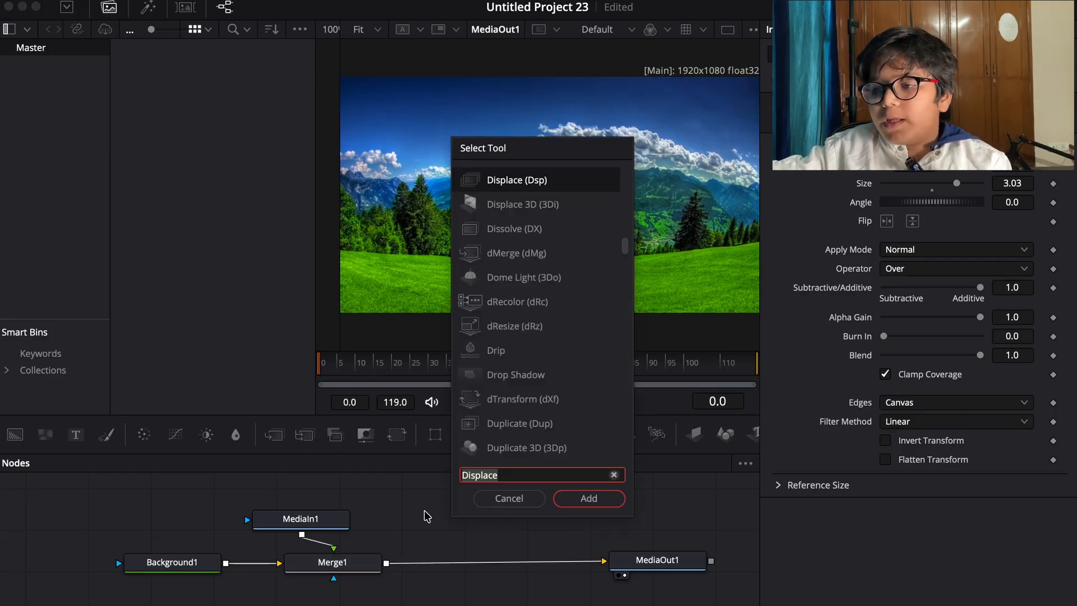
pyautogui.click(584, 498)
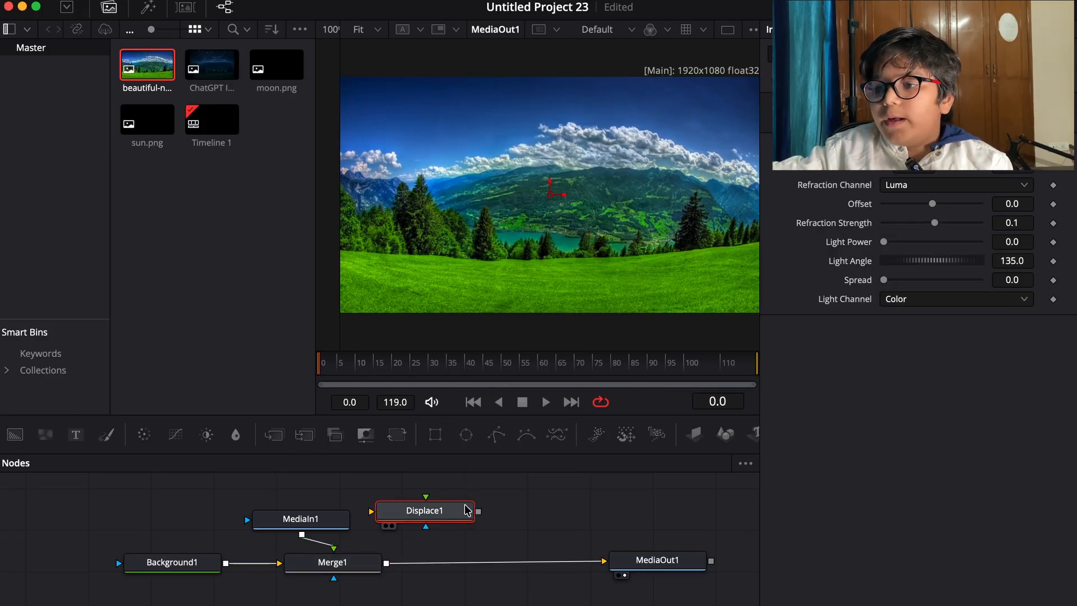
pyautogui.moveTo(436, 438); pyautogui.dragTo(574, 526)
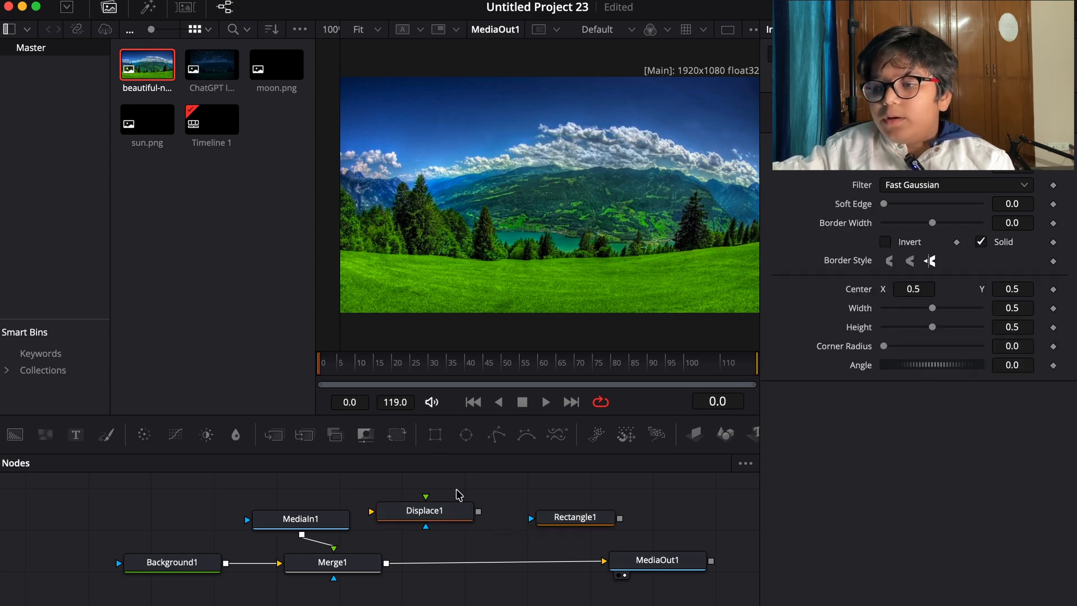
pyautogui.moveTo(287, 440); pyautogui.dragTo(471, 564)
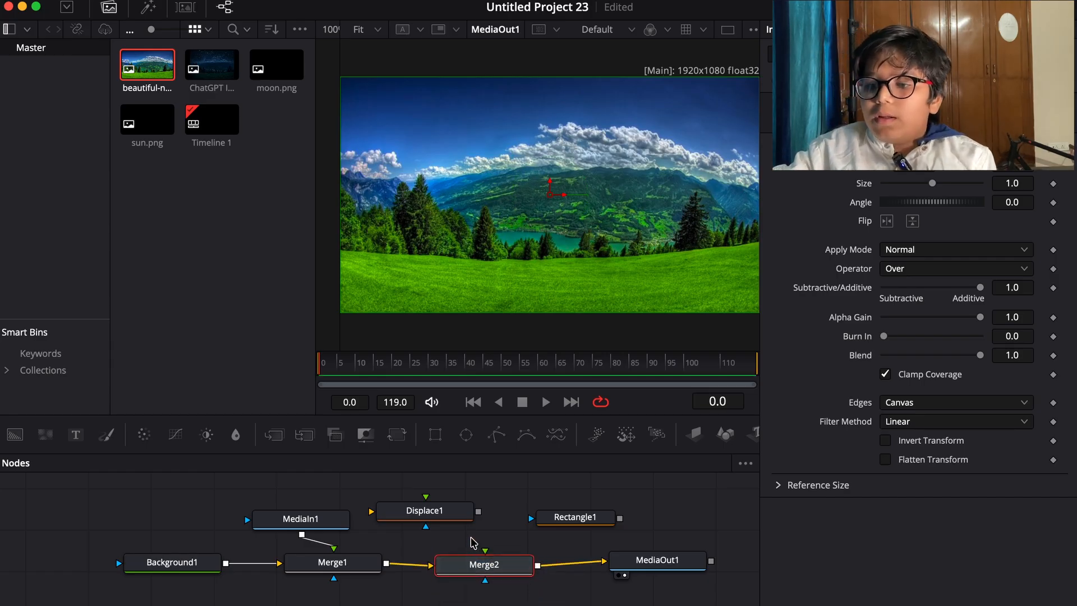
pyautogui.click(475, 543)
pyautogui.click(377, 571)
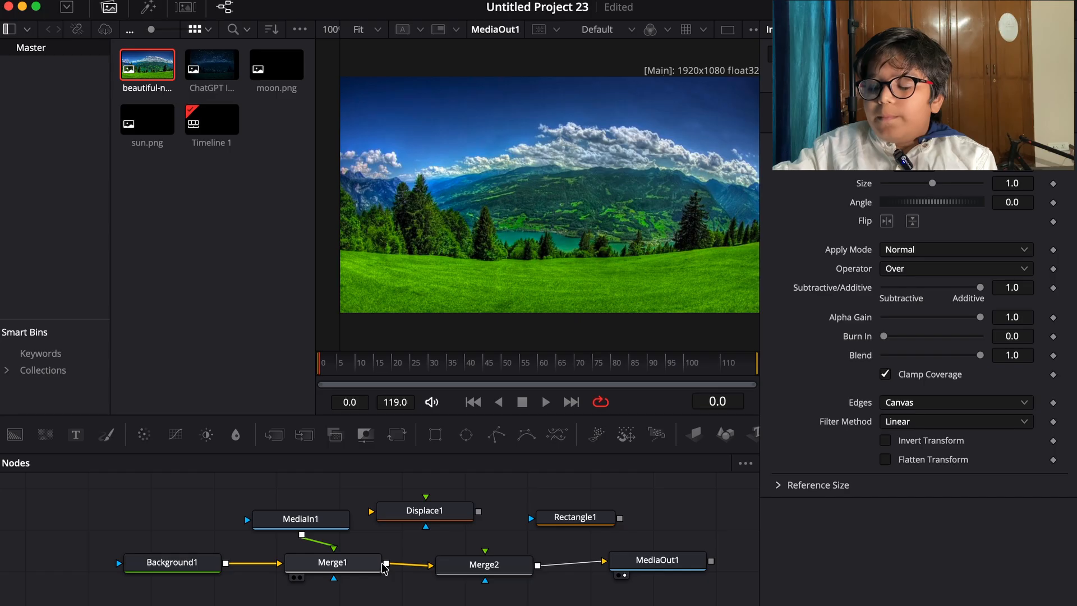
# Step: Feed Merge1 into Displace1, Rectangle1 into both Displace1's foreground and Merge2's mask, and Displace1 into Merge2's foreground
pyautogui.moveTo(426, 516); pyautogui.dragTo(467, 516)
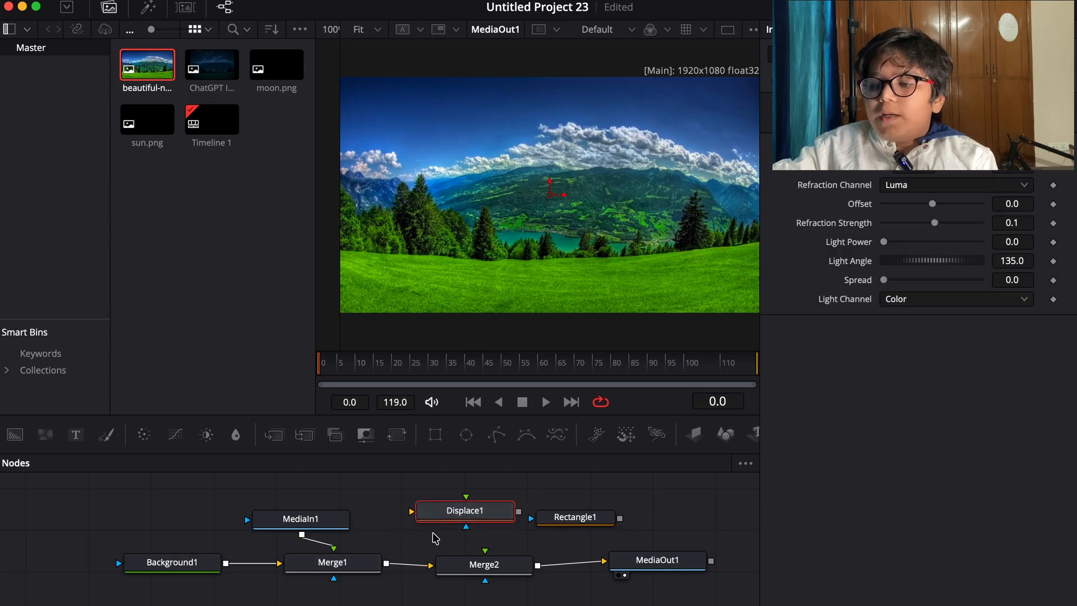
pyautogui.moveTo(387, 563); pyautogui.dragTo(412, 514)
pyautogui.moveTo(479, 511)
pyautogui.mouseDown()
pyautogui.moveTo(428, 504)
pyautogui.moveTo(471, 511)
pyautogui.mouseUp()
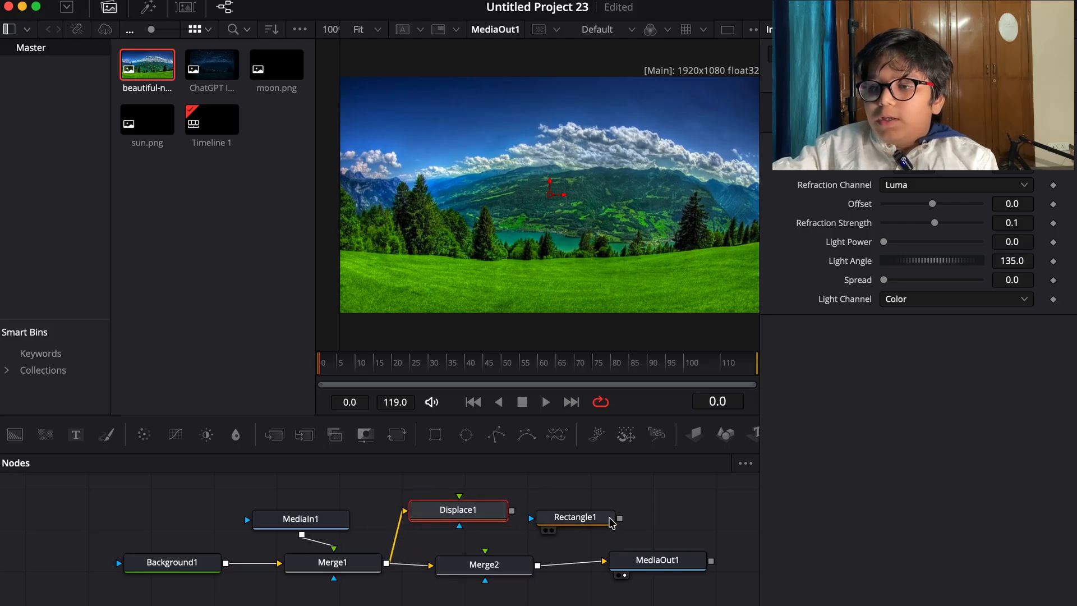
pyautogui.moveTo(620, 520); pyautogui.dragTo(485, 561)
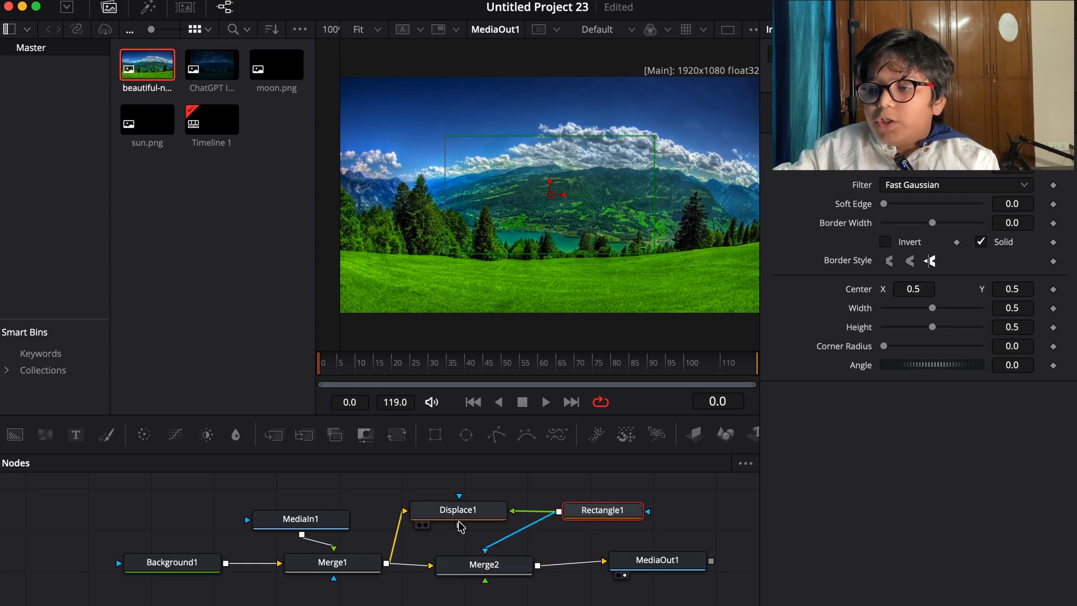
pyautogui.moveTo(459, 525); pyautogui.dragTo(470, 567)
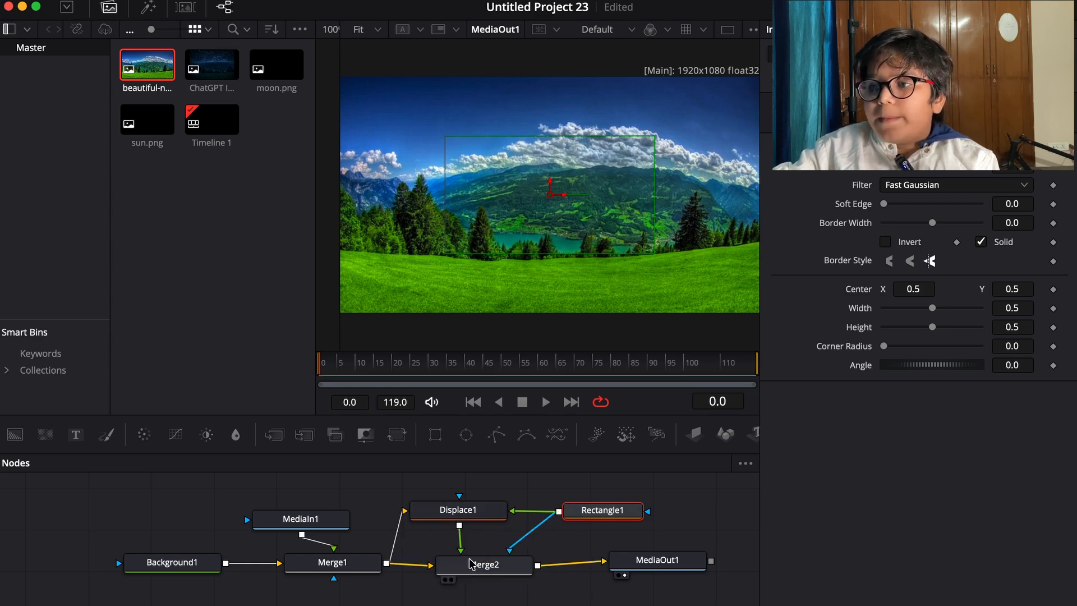
pyautogui.click(492, 548)
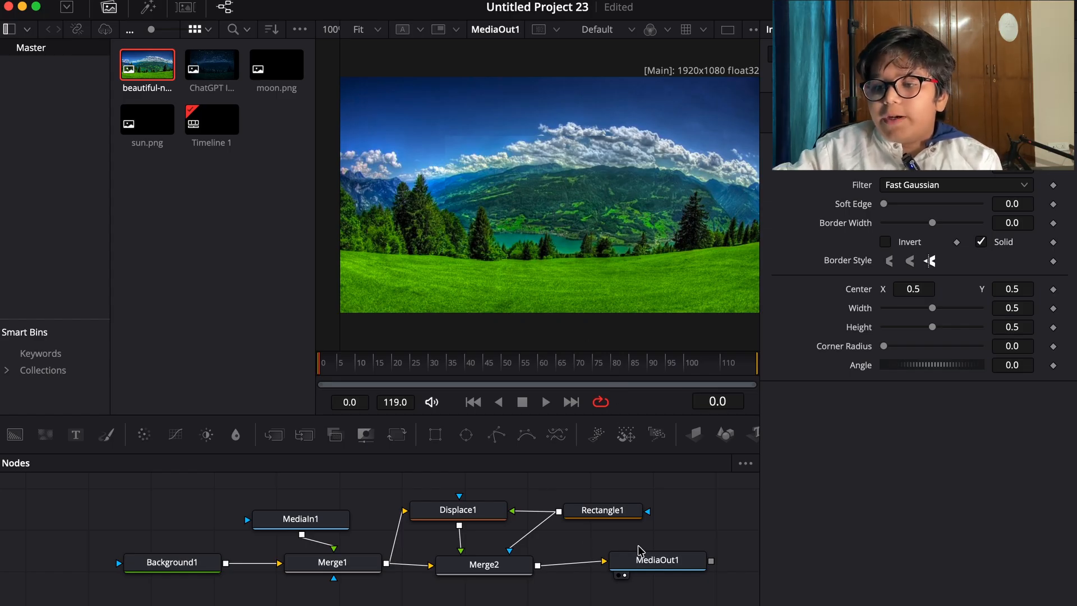
# Step: Move the MediaOut1 node farther away from Merge2 to make room in the node graph
pyautogui.hscroll(5, 631, 542)
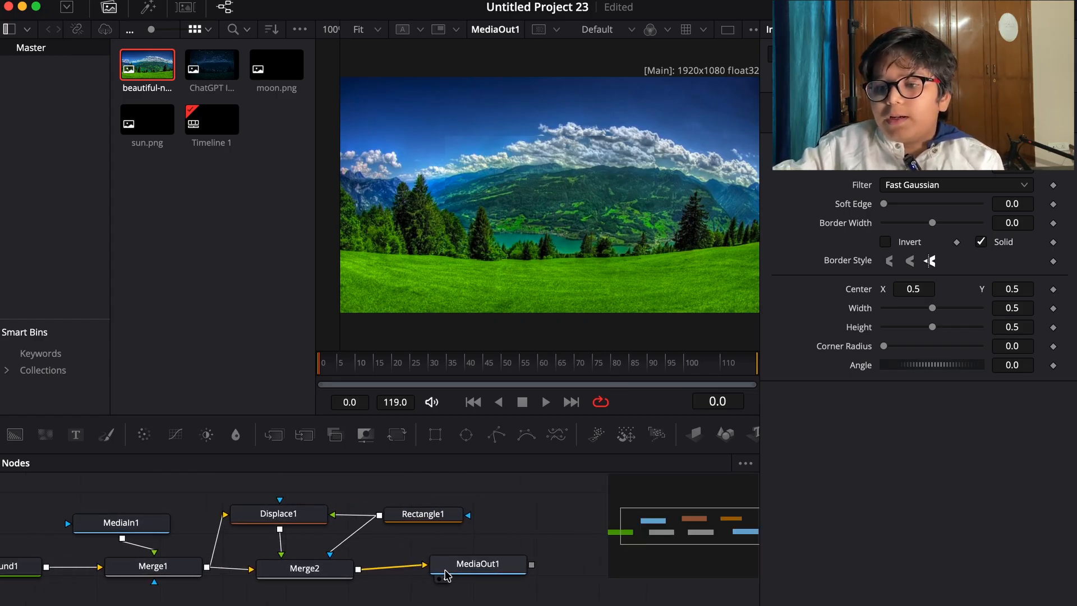
pyautogui.moveTo(457, 574); pyautogui.dragTo(602, 581)
pyautogui.moveTo(602, 581); pyautogui.dragTo(598, 580)
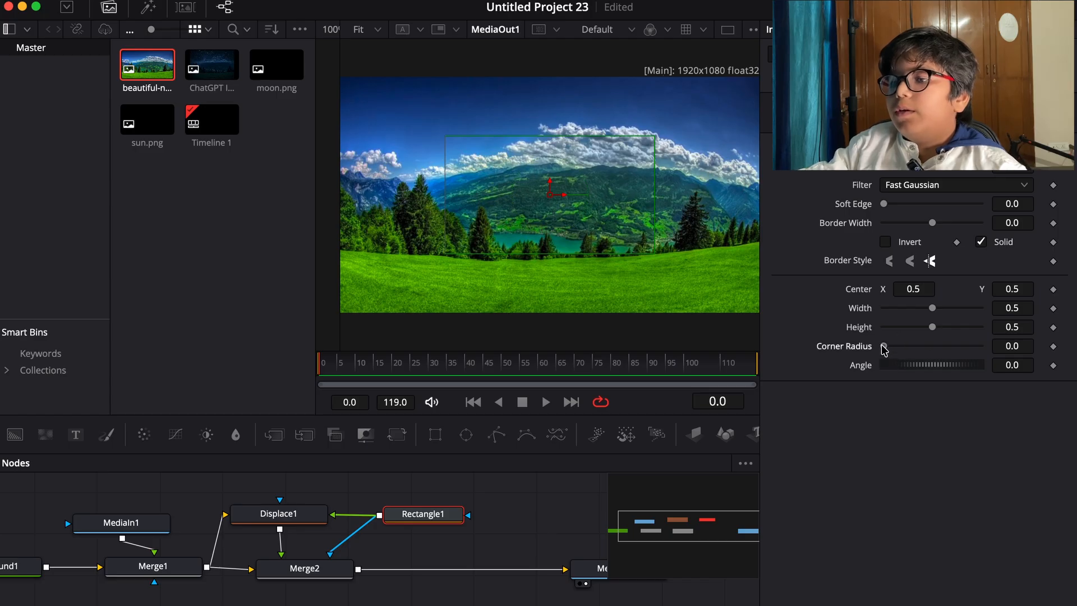
# Step: Set the rectangle mask's corner radius to 1.0 and its width to 0.512
pyautogui.moveTo(884, 346); pyautogui.dragTo(982, 346)
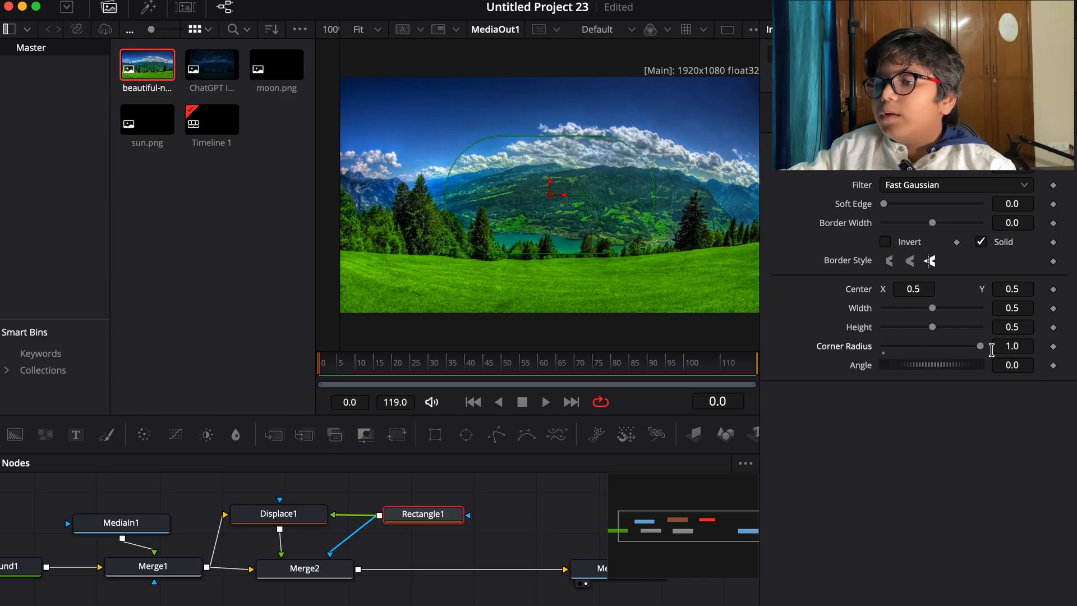
pyautogui.moveTo(932, 307); pyautogui.dragTo(934, 308)
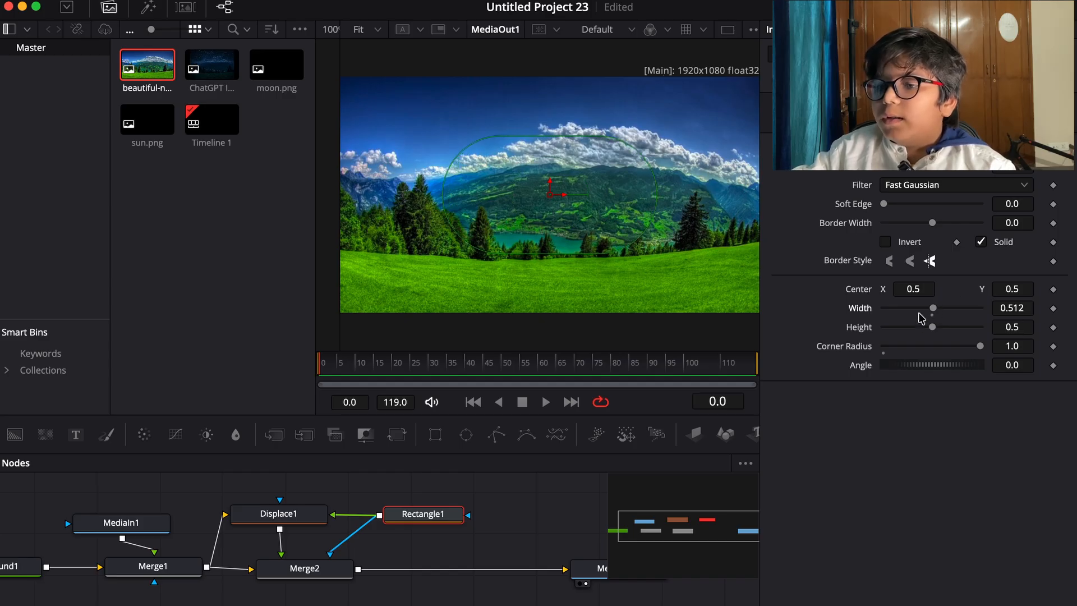
# Step: Set the Displace node's offset to -1 and its refraction strength to -4
pyautogui.click(280, 513)
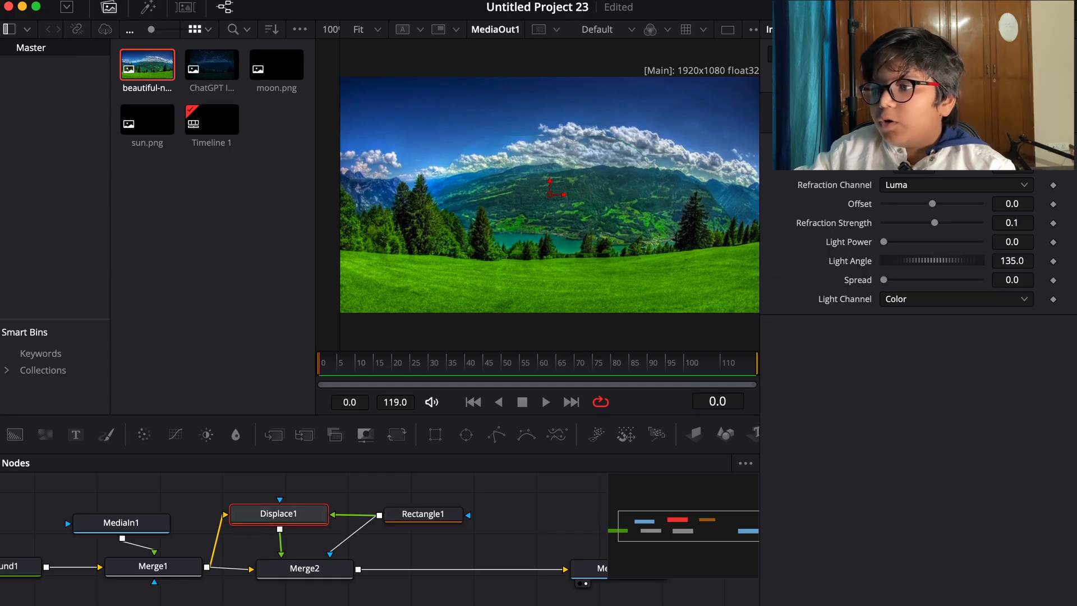
pyautogui.click(1023, 202)
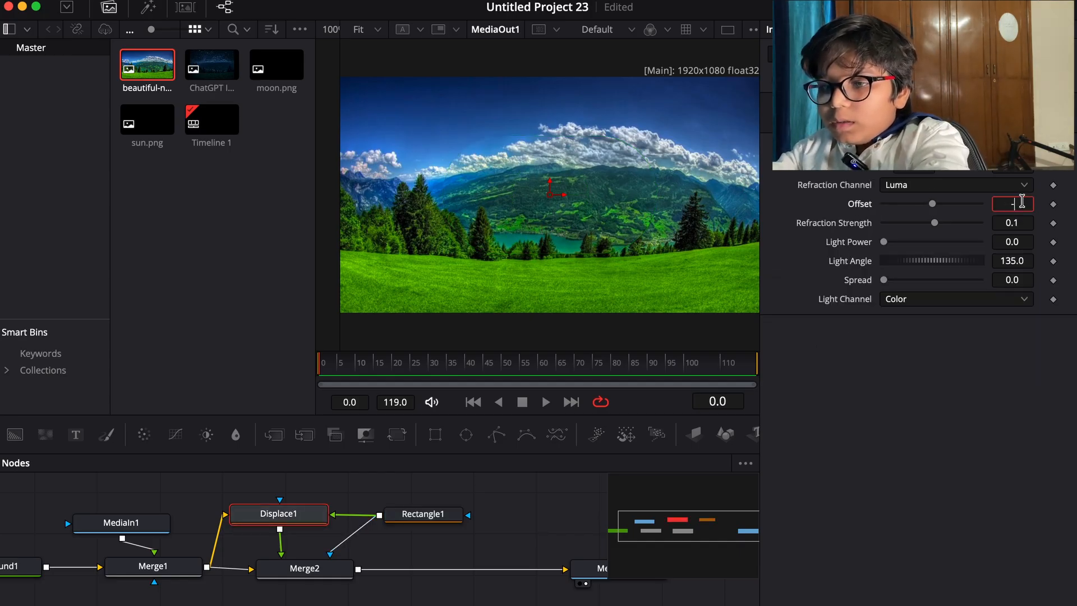
pyautogui.write('-1')
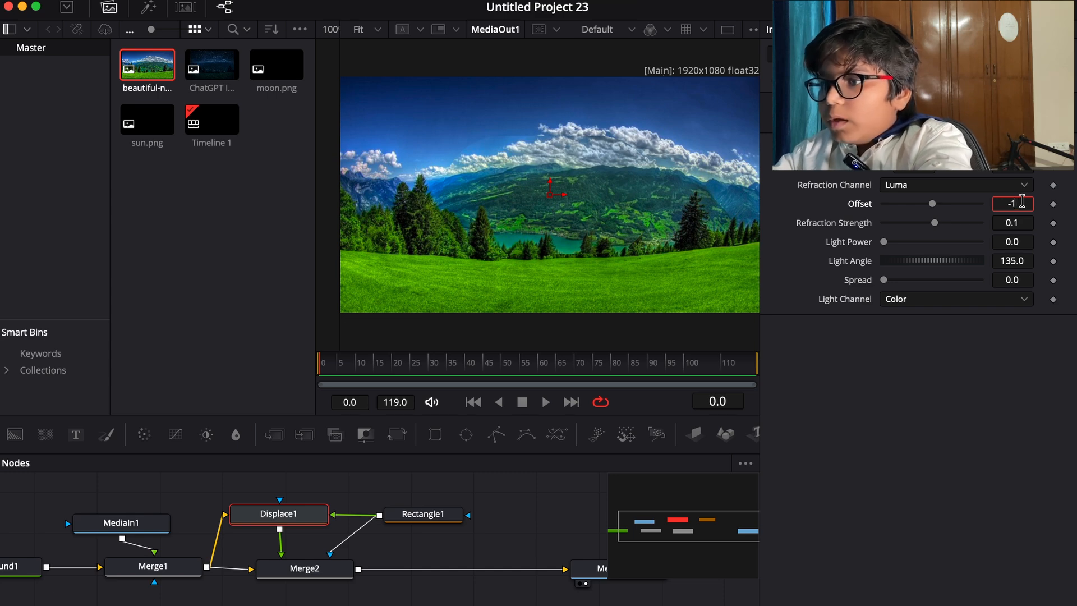
pyautogui.click(1012, 224)
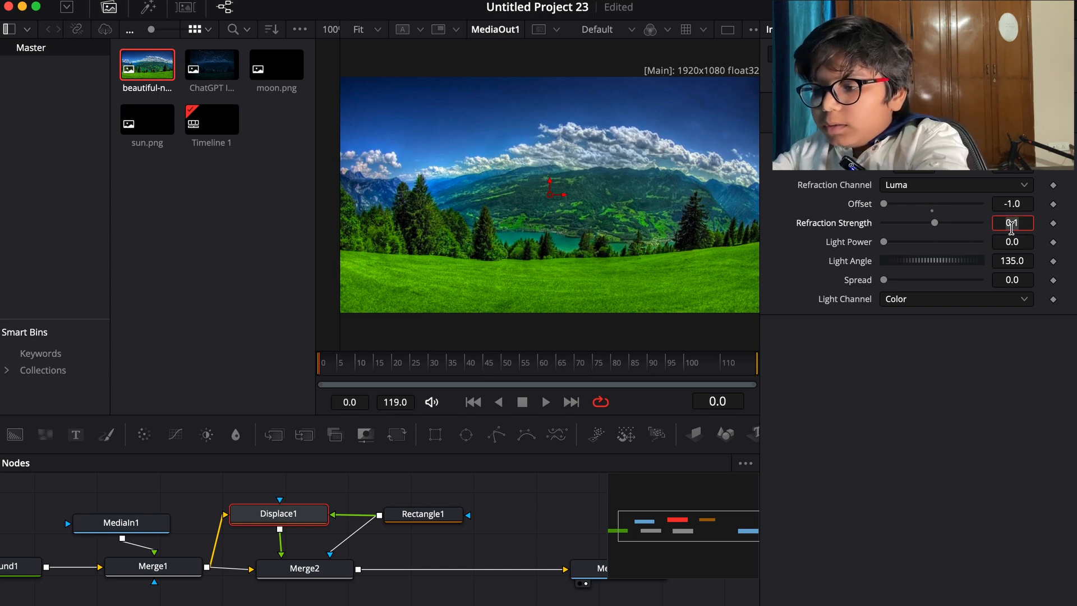
pyautogui.press('BackSpace')
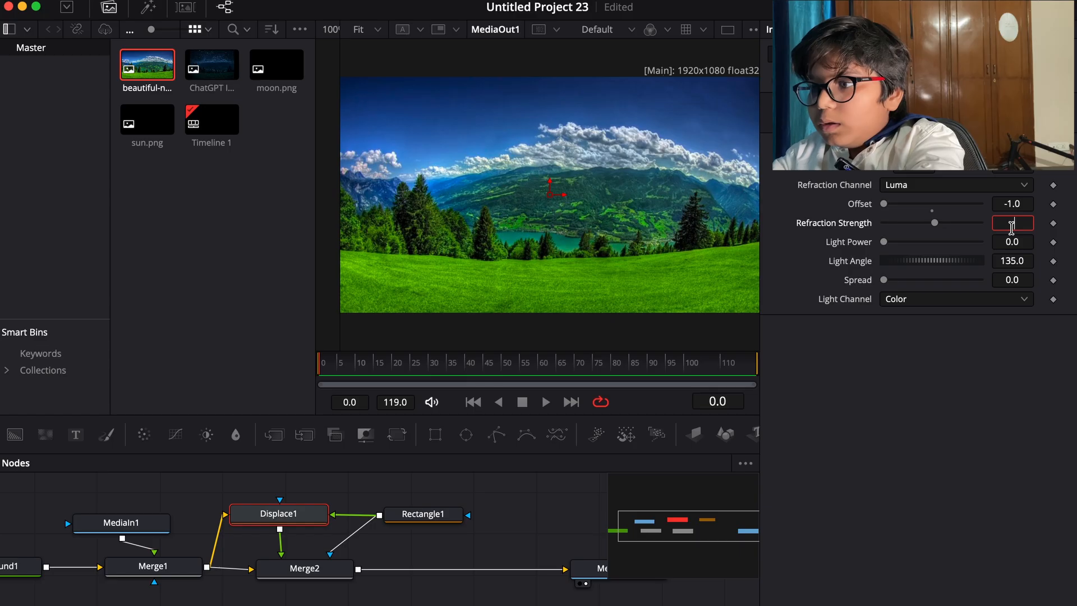
pyautogui.write('-4')
pyautogui.press('Tab')
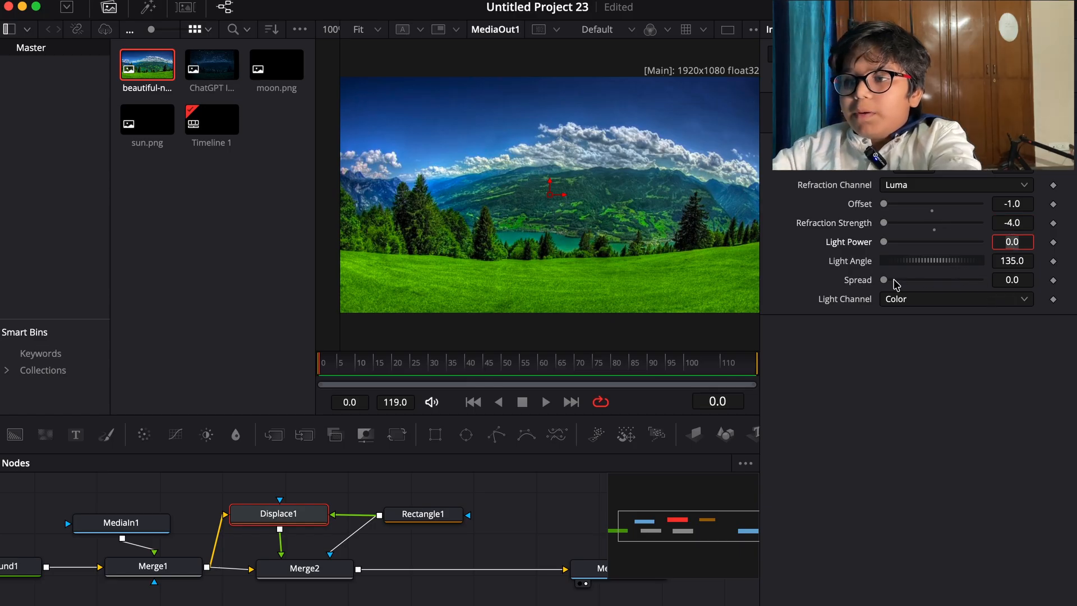
# Step: Set the Displace node's spread to 3.0, light power to 10 and light angle to about 408.9
pyautogui.moveTo(883, 282); pyautogui.dragTo(980, 280)
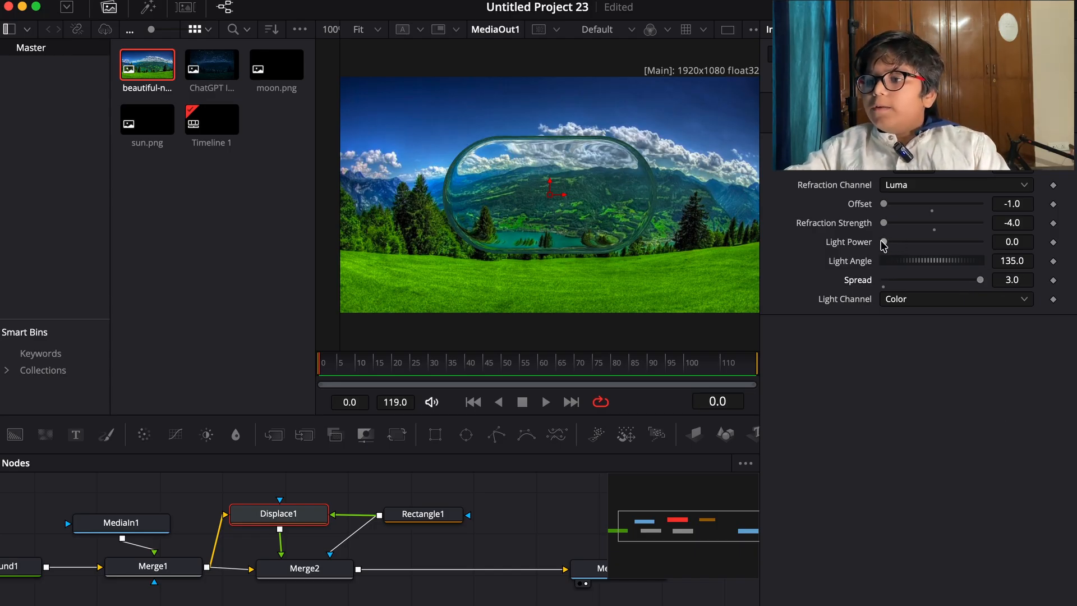
pyautogui.moveTo(884, 242); pyautogui.dragTo(1075, 245)
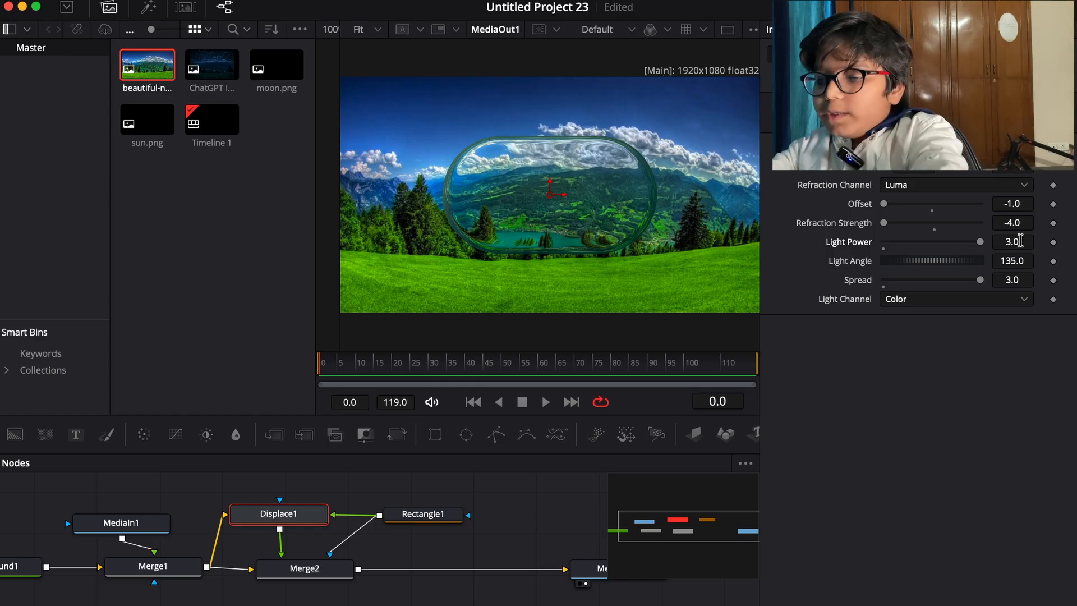
pyautogui.click(1019, 241)
pyautogui.write('11')
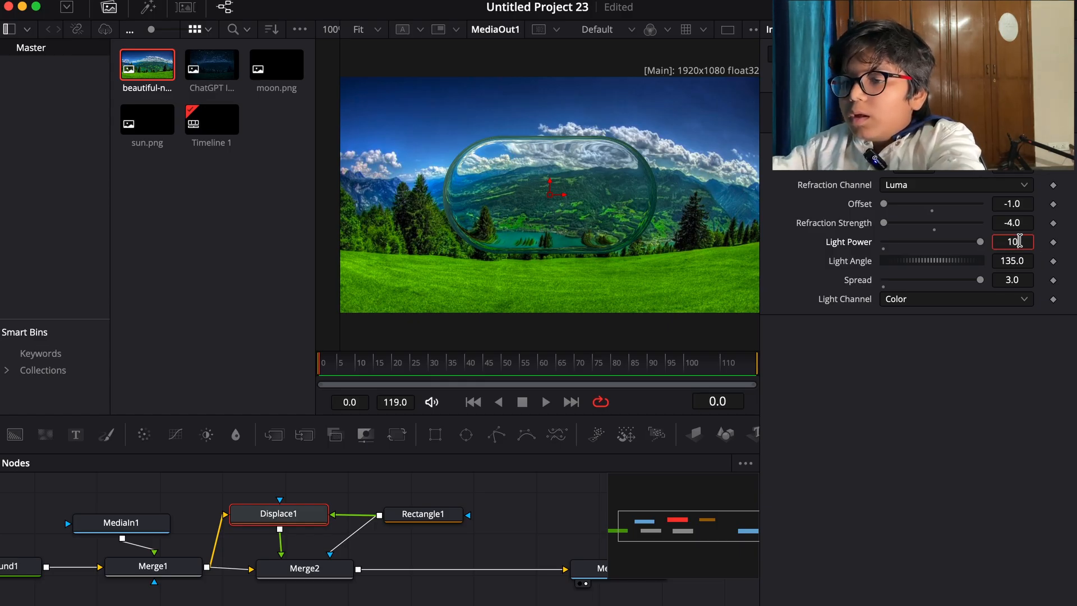
pyautogui.press('Tab')
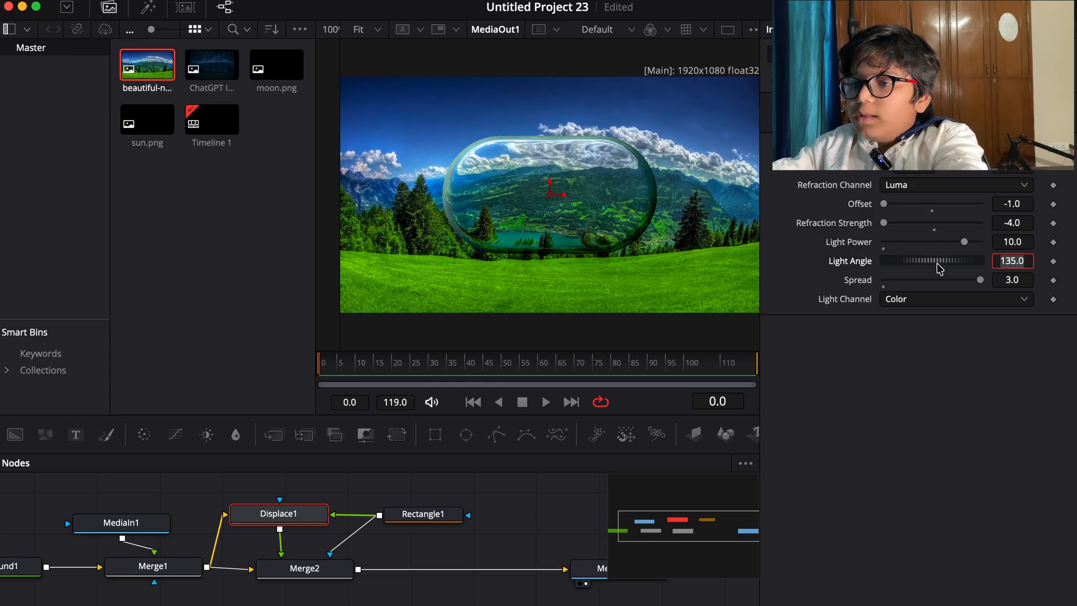
pyautogui.moveTo(937, 267); pyautogui.dragTo(1016, 262)
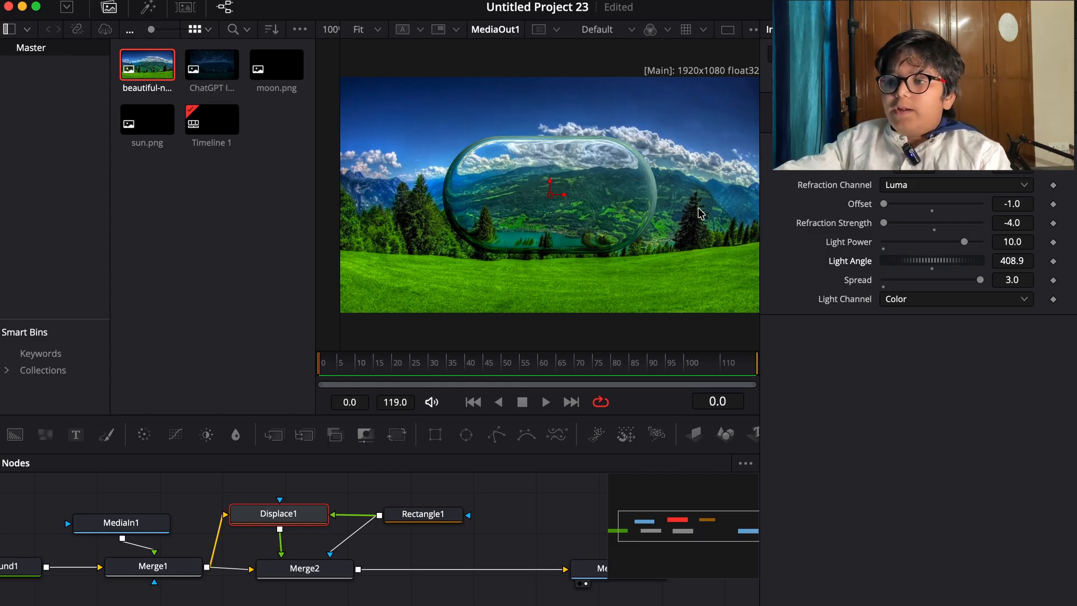
# Step: Keyframe the rectangle mask's width at frame 0 with a value of about 0.244
pyautogui.hscroll(5, 580, 551)
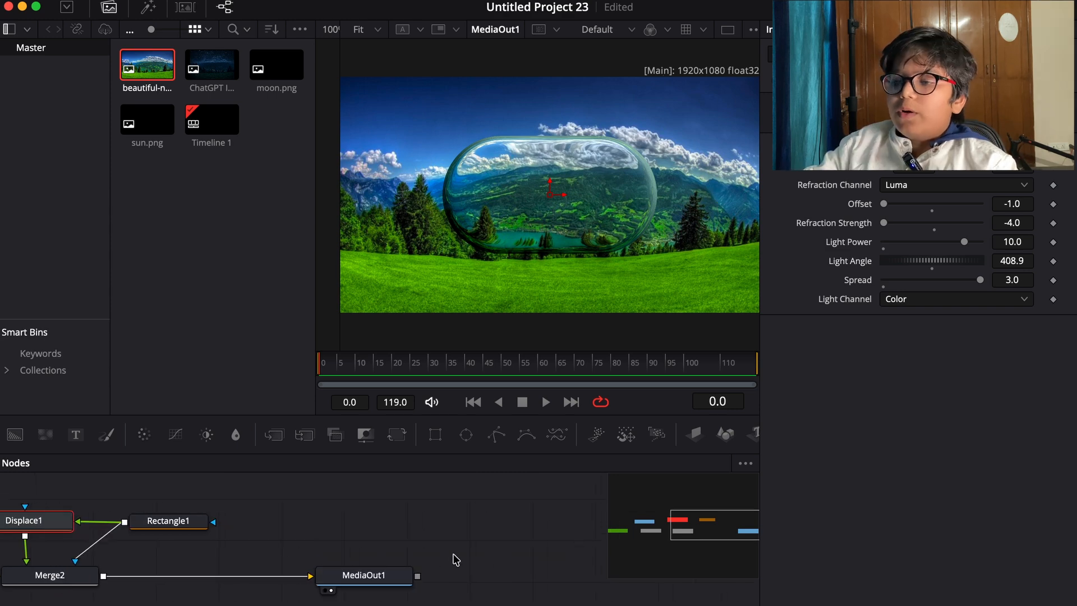
pyautogui.hscroll(-6, 391, 580)
pyautogui.hscroll(-2, 391, 580)
pyautogui.hscroll(4, 435, 553)
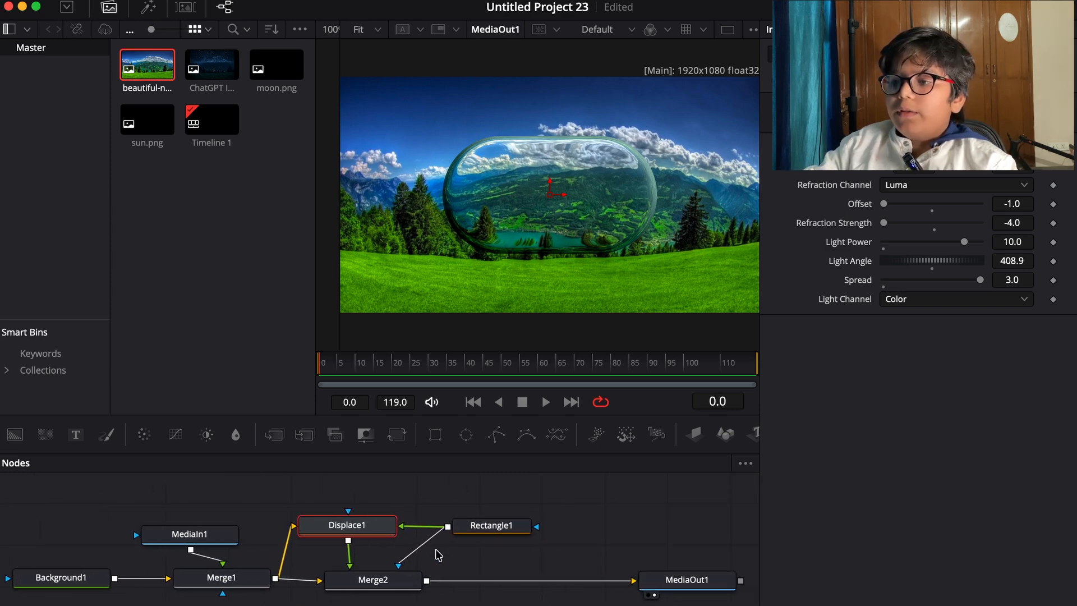
pyautogui.click(460, 527)
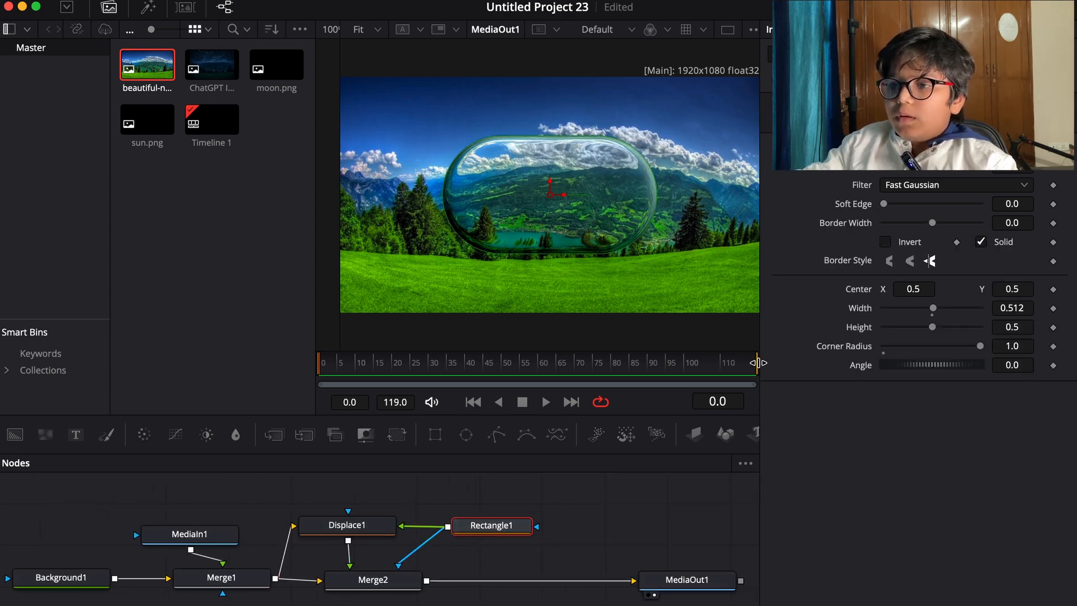
pyautogui.moveTo(756, 362)
pyautogui.mouseDown()
pyautogui.moveTo(478, 362)
pyautogui.moveTo(334, 385)
pyautogui.moveTo(318, 375)
pyautogui.moveTo(1053, 335)
pyautogui.mouseUp()
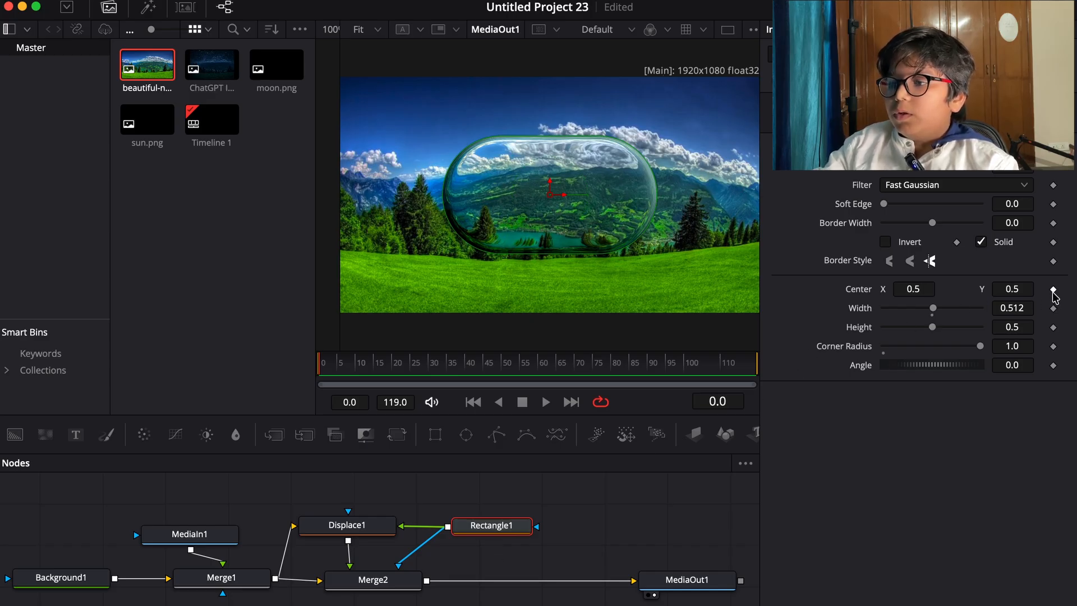
pyautogui.click(1054, 308)
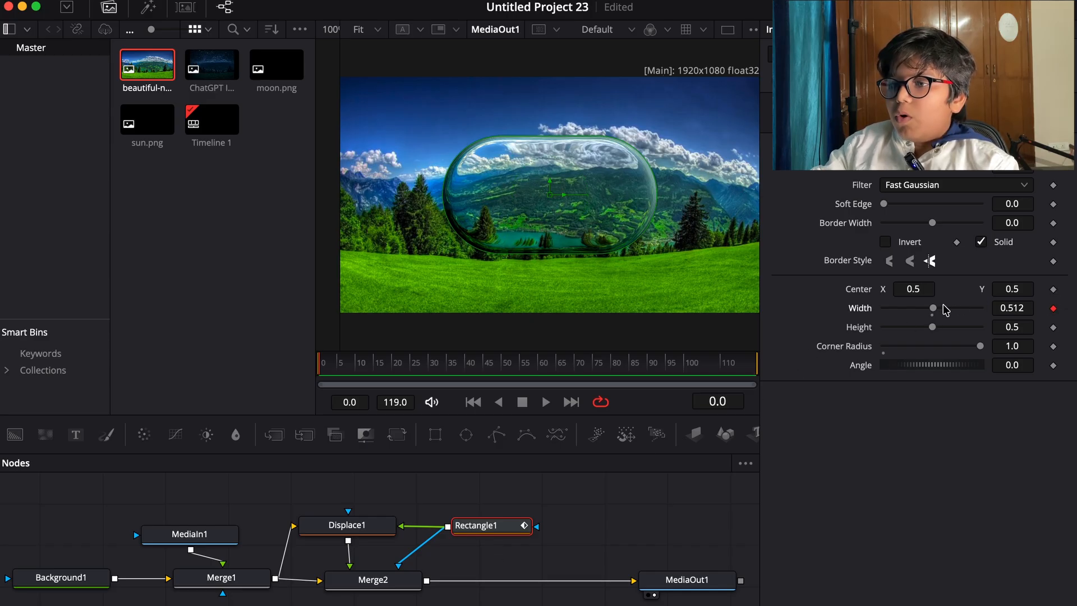
pyautogui.moveTo(937, 310); pyautogui.dragTo(913, 313)
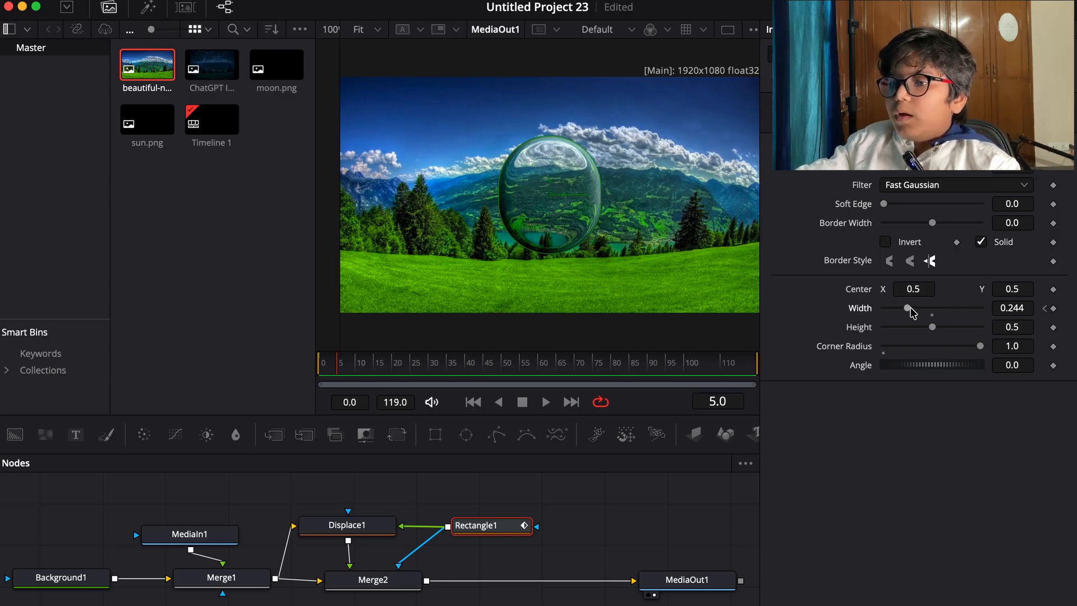
# Step: Keyframe the rectangle mask's width at 0.512 on frame 11 and return to the first frame
pyautogui.moveTo(908, 308); pyautogui.dragTo(947, 308)
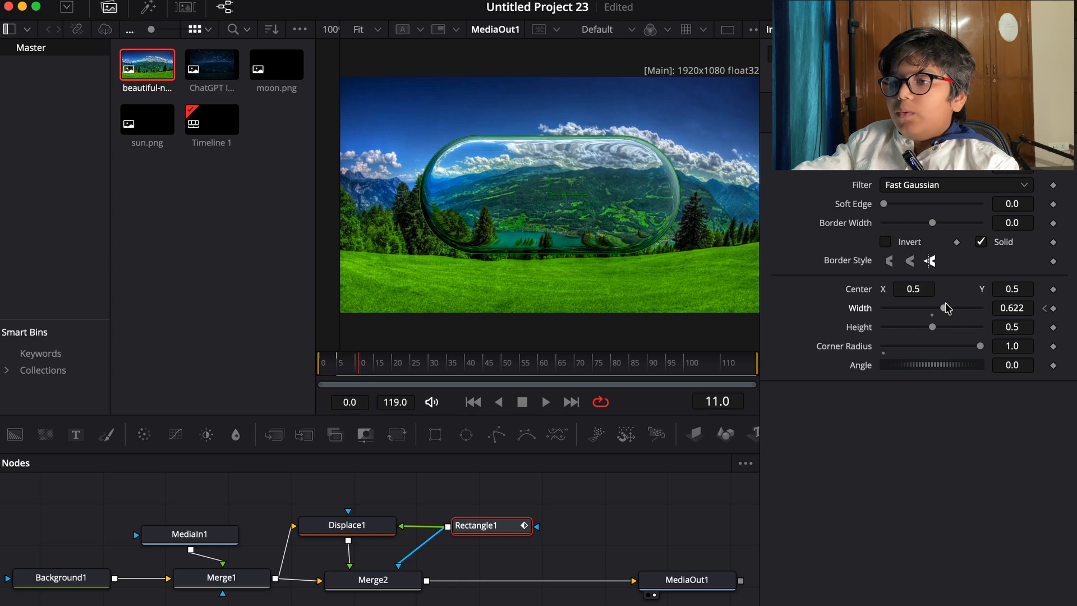
pyautogui.moveTo(947, 308); pyautogui.dragTo(935, 309)
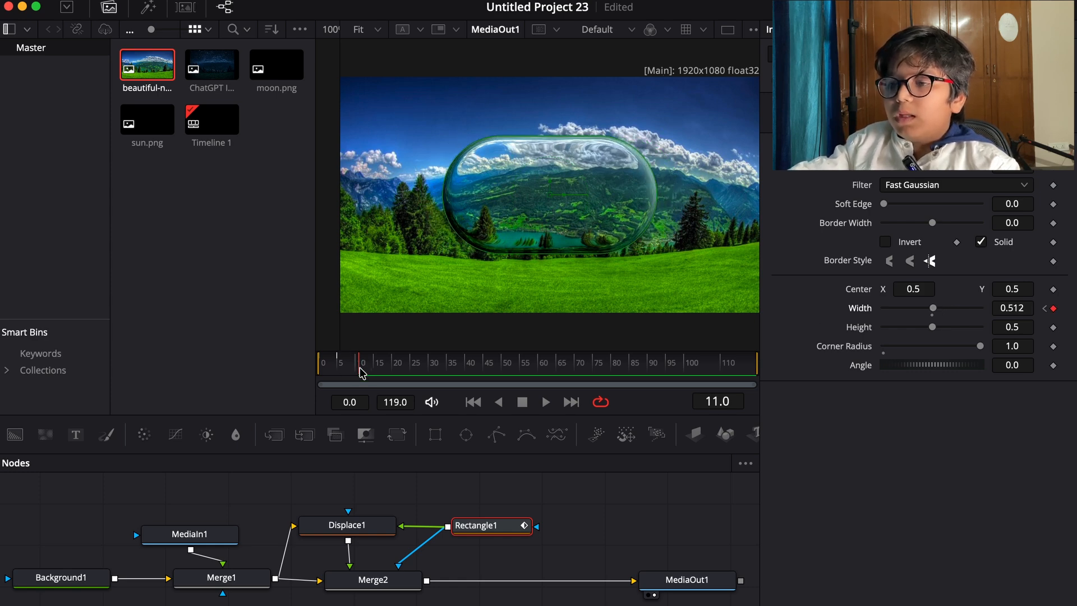
pyautogui.moveTo(360, 368); pyautogui.dragTo(146, 335)
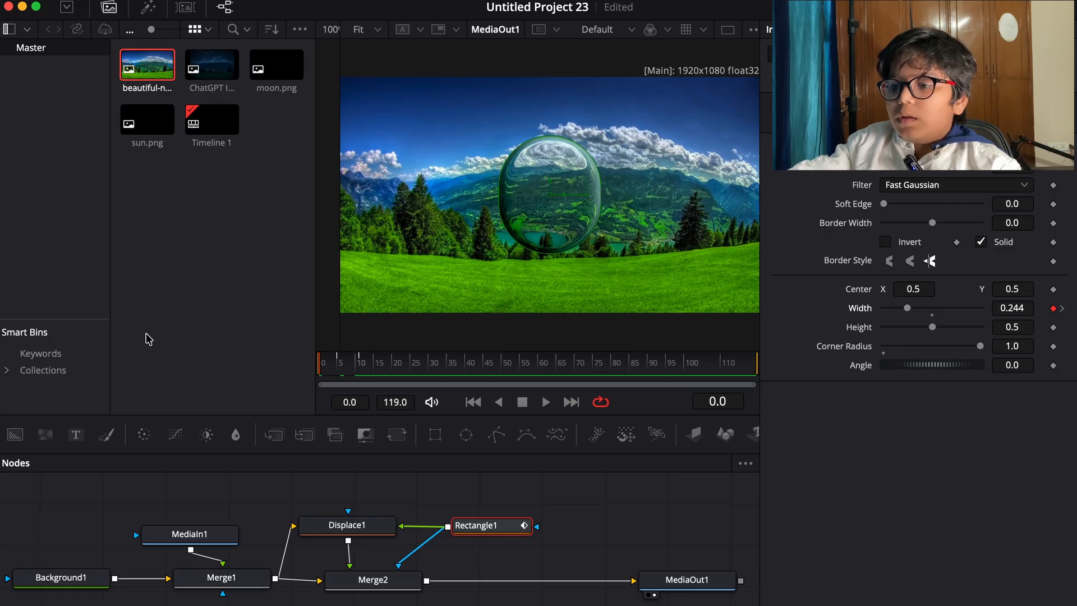
# Step: Play back the rectangle's width animation and return to the first frame
pyautogui.press('space')
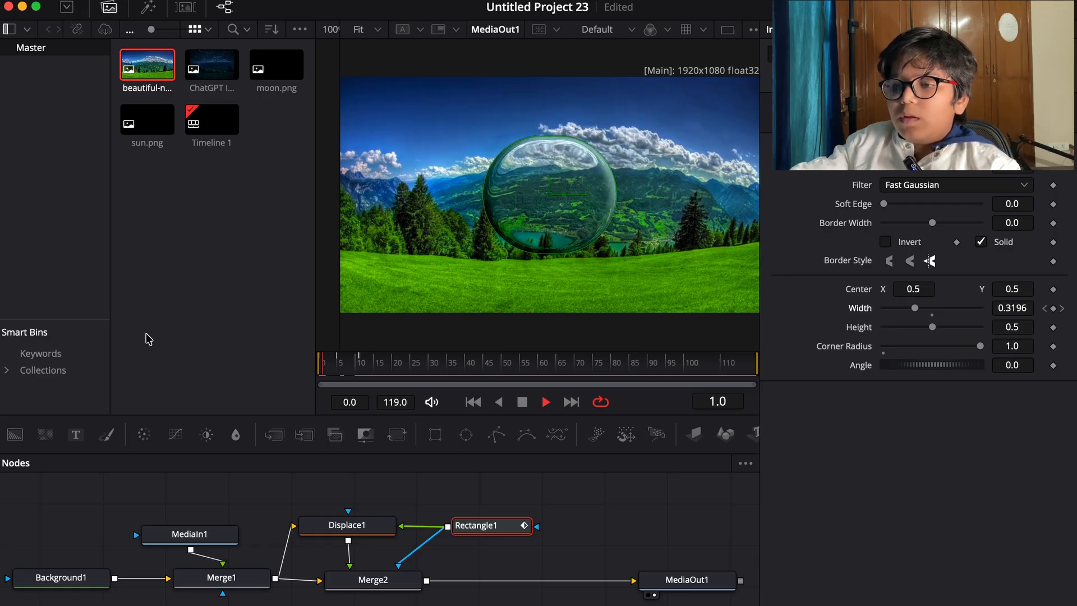
pyautogui.press('space')
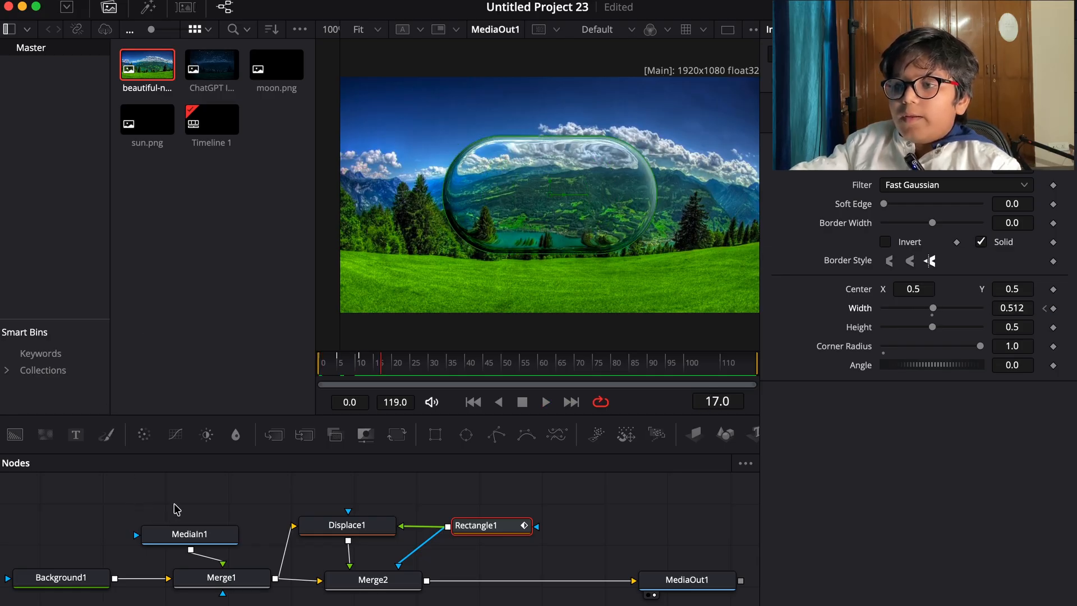
pyautogui.moveTo(384, 374); pyautogui.dragTo(279, 372)
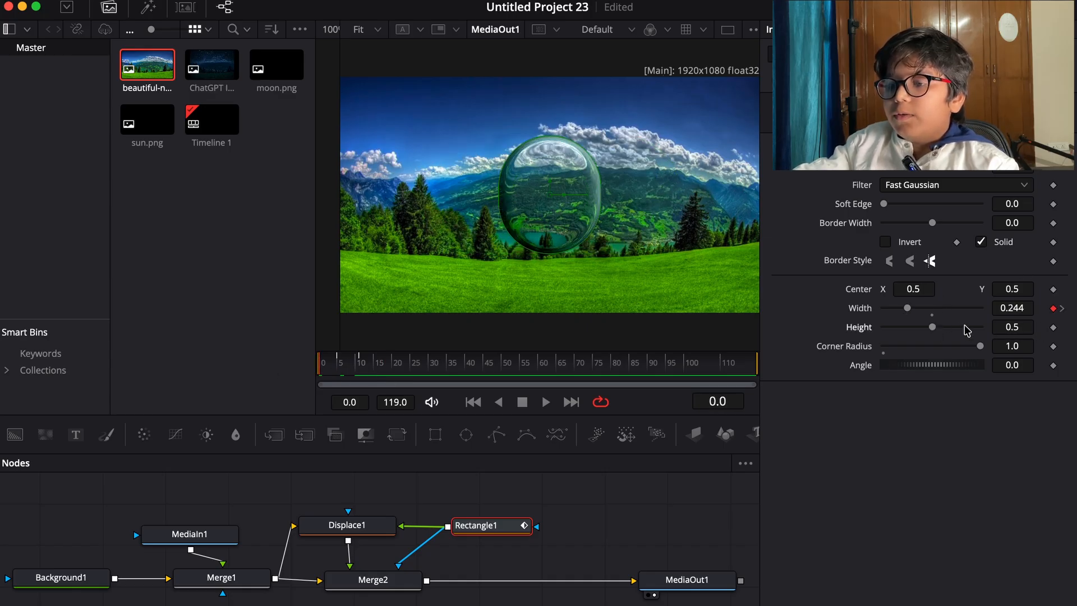
# Step: Keyframe the rectangle mask's height at 0.354 on frame 0, 0.512 on frame 5 and 0.449 on frame 11
pyautogui.moveTo(924, 330); pyautogui.dragTo(911, 334)
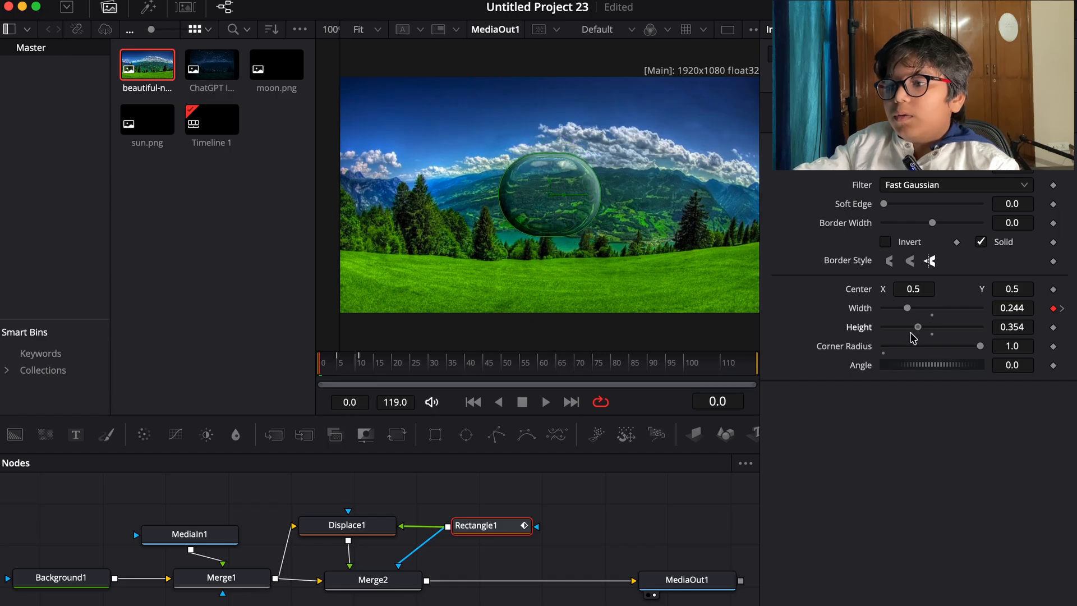
pyautogui.click(1053, 327)
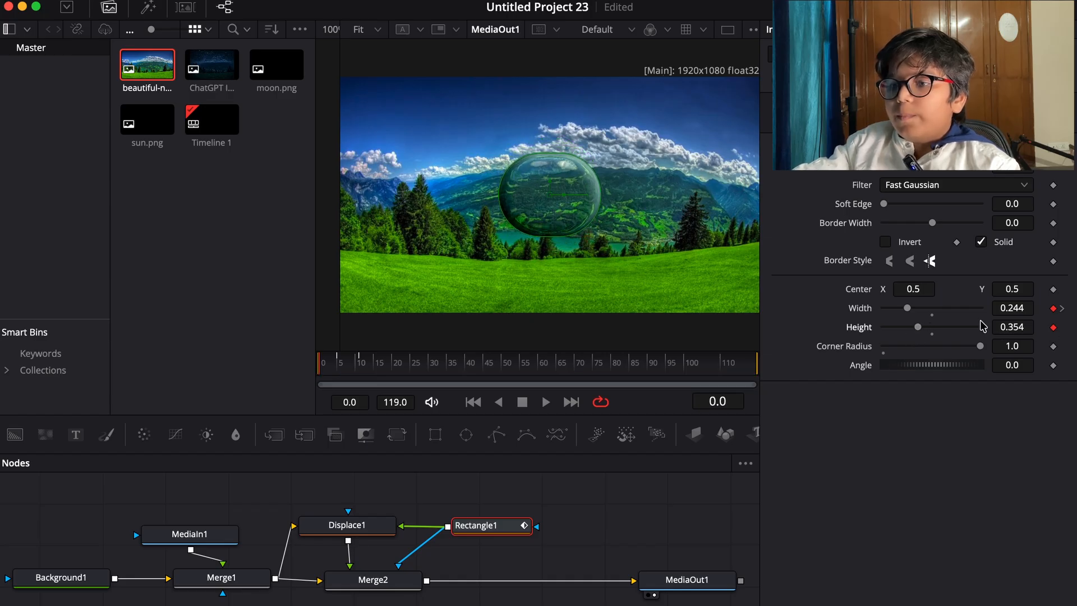
pyautogui.click(340, 364)
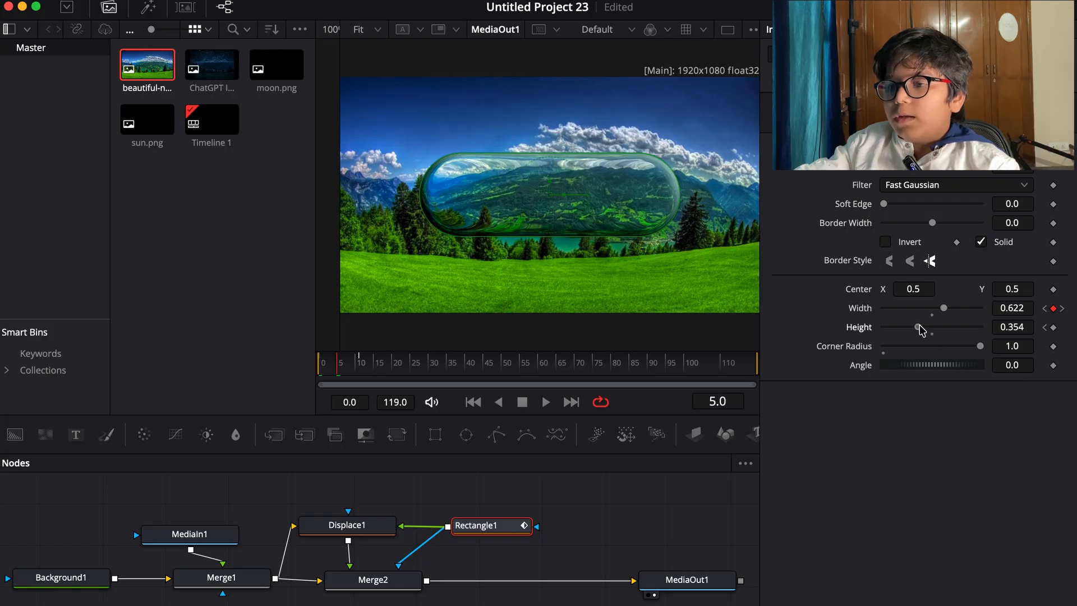
pyautogui.moveTo(918, 327); pyautogui.dragTo(934, 327)
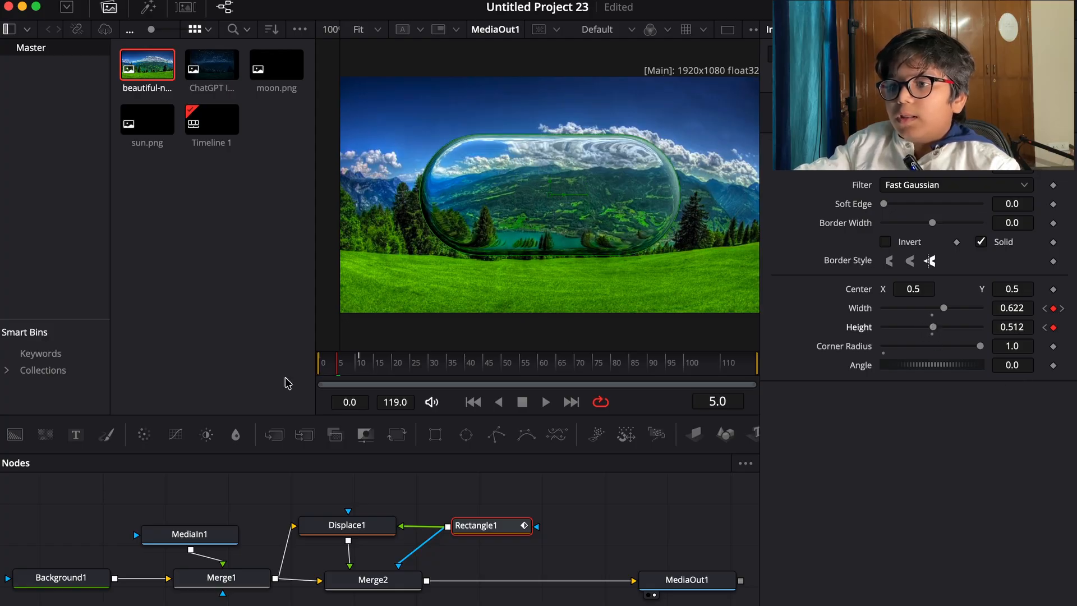
pyautogui.click(361, 365)
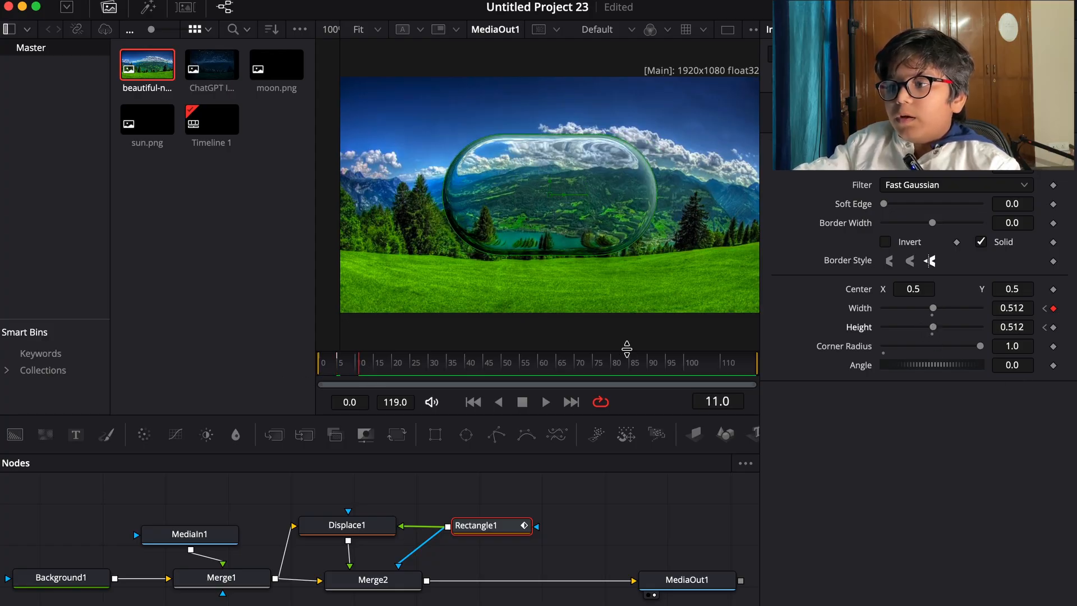
pyautogui.moveTo(929, 331); pyautogui.dragTo(927, 329)
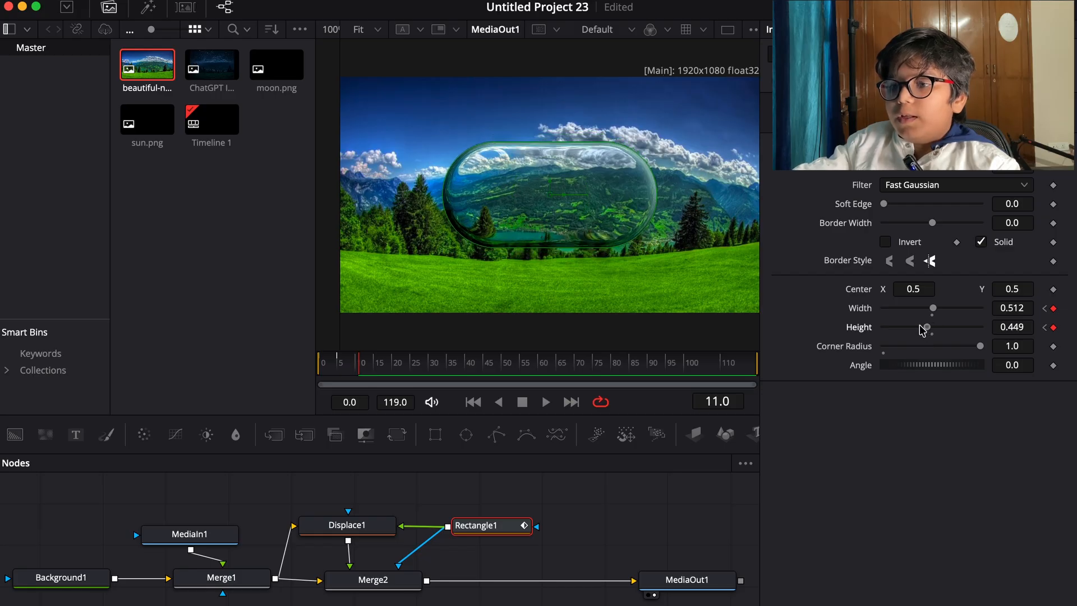
# Step: Play back the combined width and height animation from the first frame and return to frame 0
pyautogui.click(328, 366)
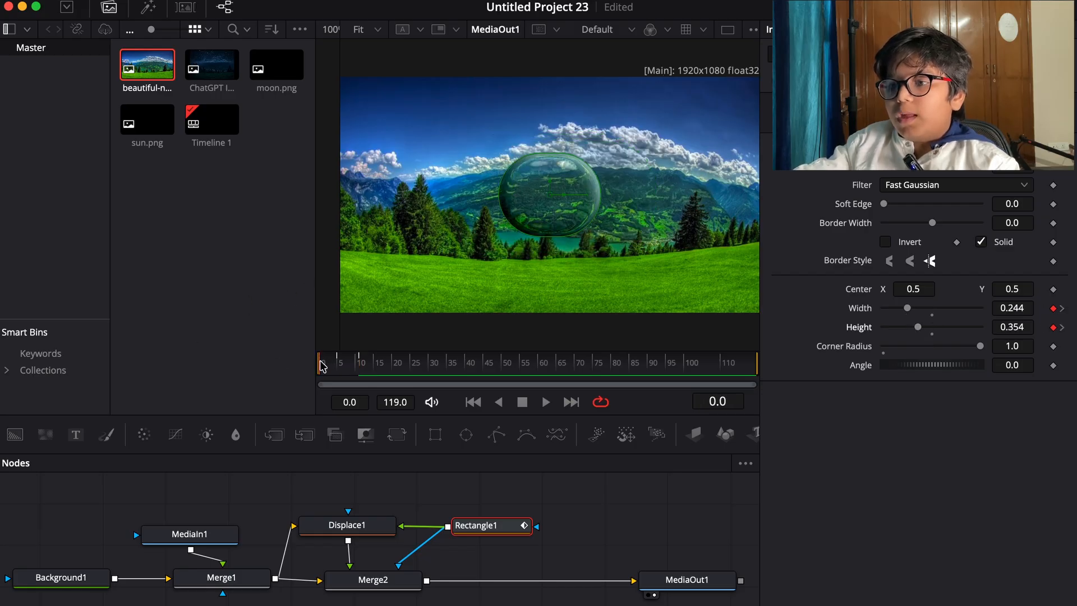
pyautogui.click(545, 402)
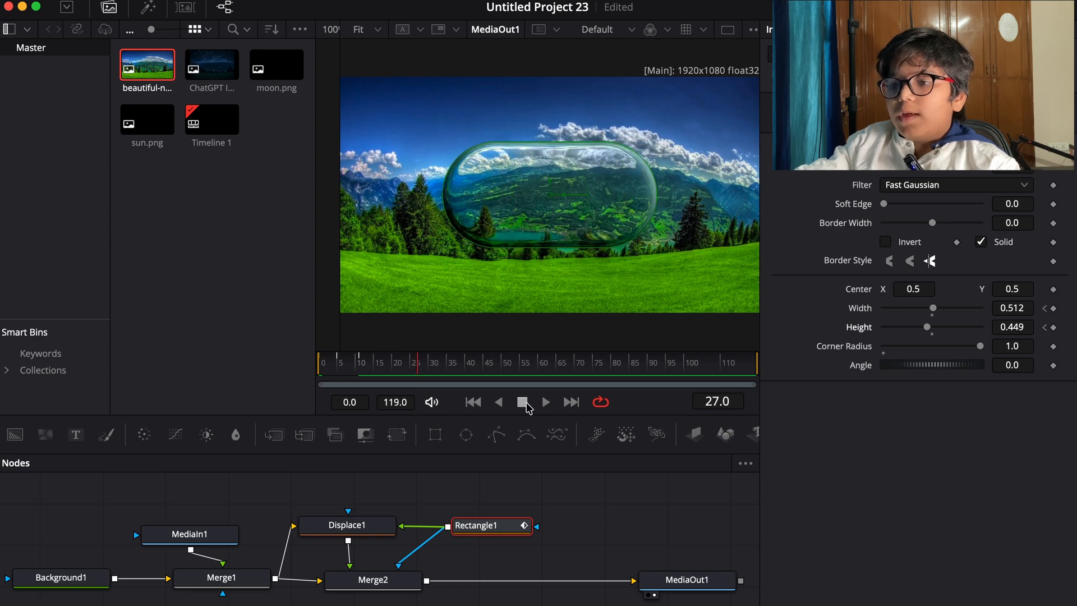
pyautogui.moveTo(417, 366); pyautogui.dragTo(45, 405)
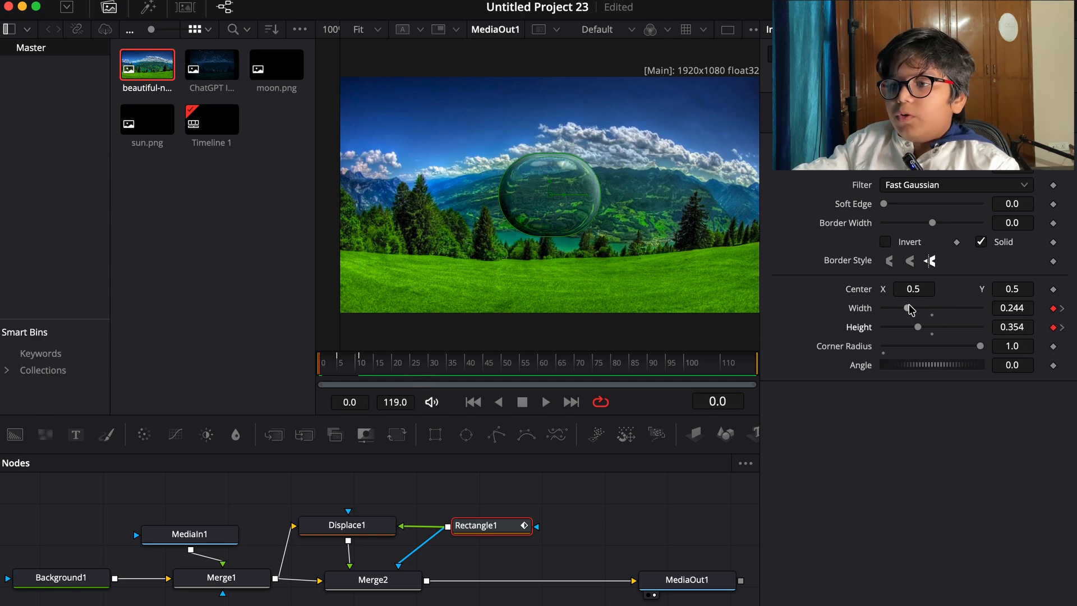
# Step: Set the rectangle mask's first-frame width to 0.11 and height to 0.165, play back the animation, and park at frame 13
pyautogui.moveTo(909, 309); pyautogui.dragTo(899, 313)
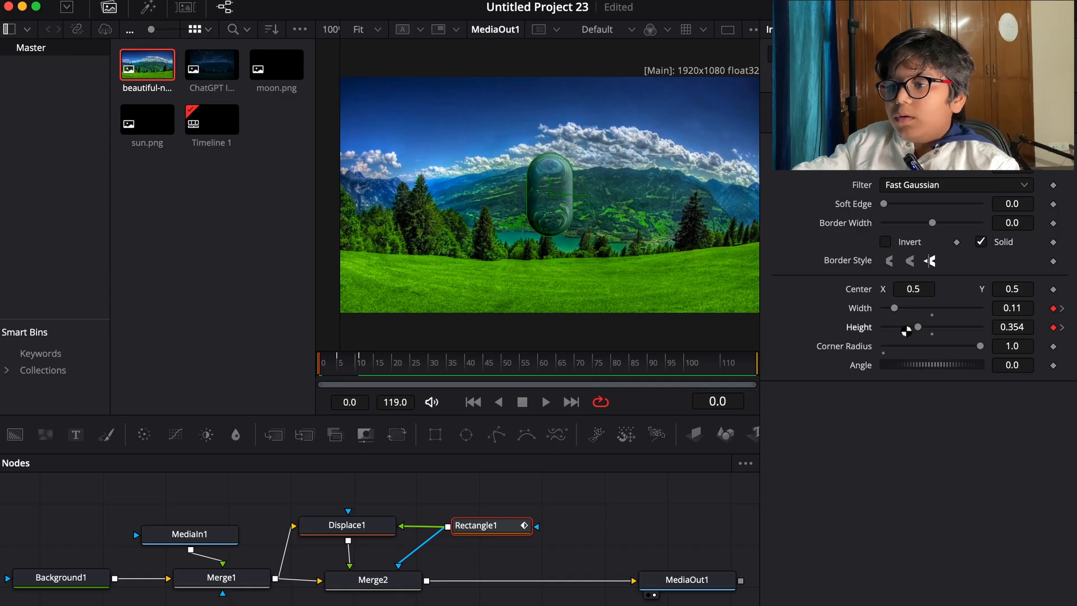
pyautogui.moveTo(919, 326); pyautogui.dragTo(901, 326)
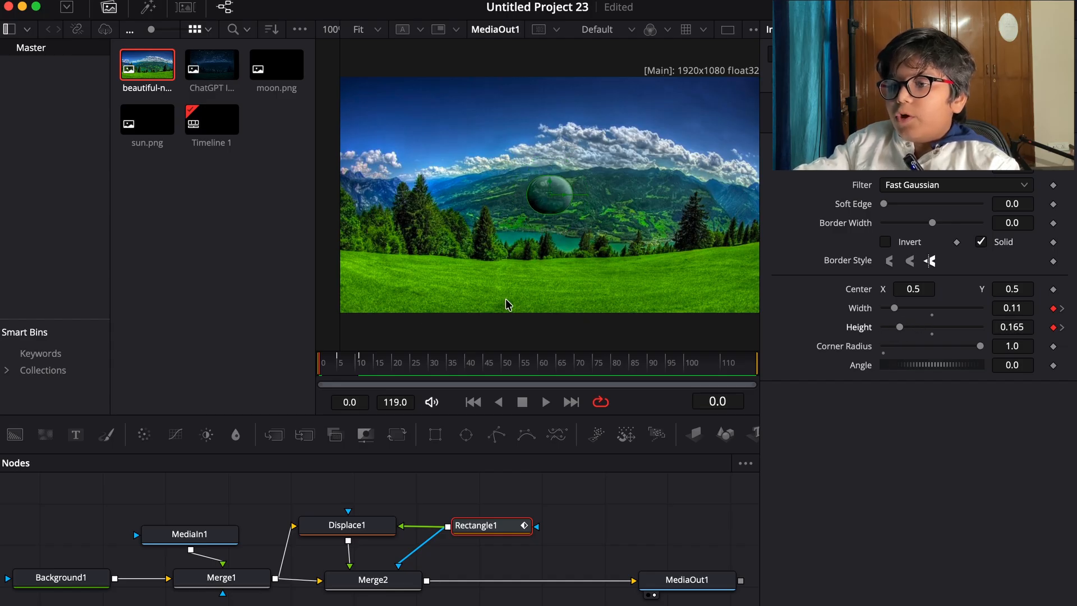
pyautogui.click(542, 402)
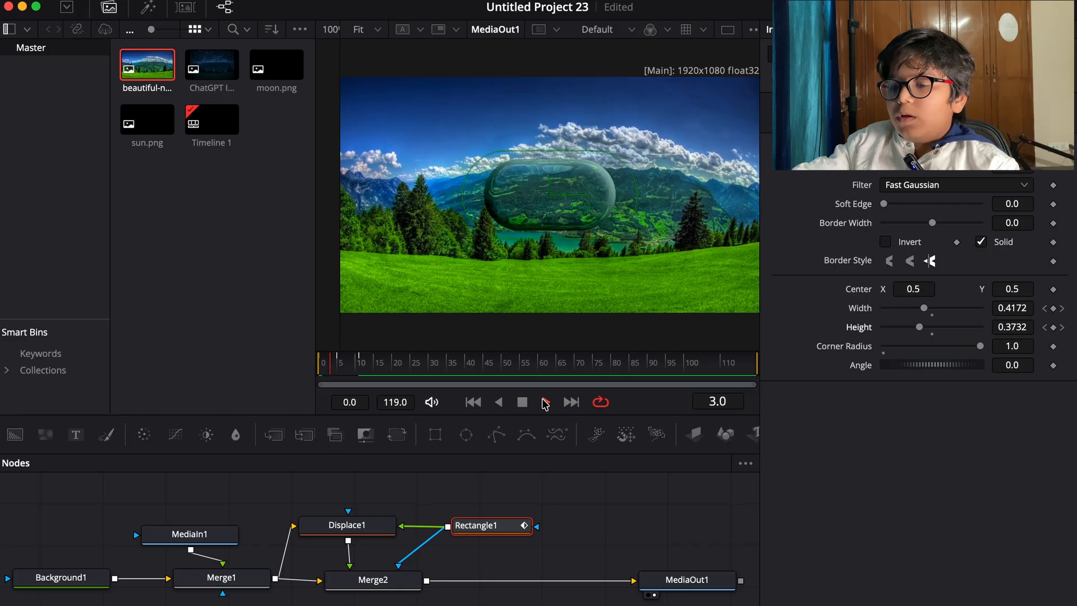
pyautogui.click(520, 403)
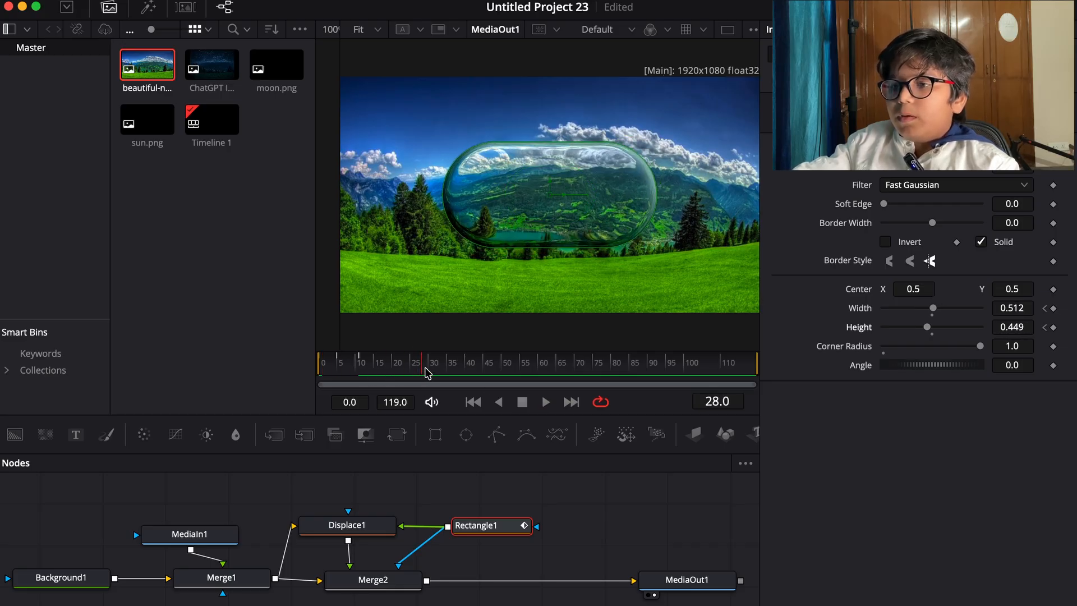
pyautogui.moveTo(422, 370); pyautogui.dragTo(368, 368)
# Step: Move MediaOut1 farther away from Merge2 and paste a copy of all the other nodes into the gap
pyautogui.hscroll(10, 616, 522)
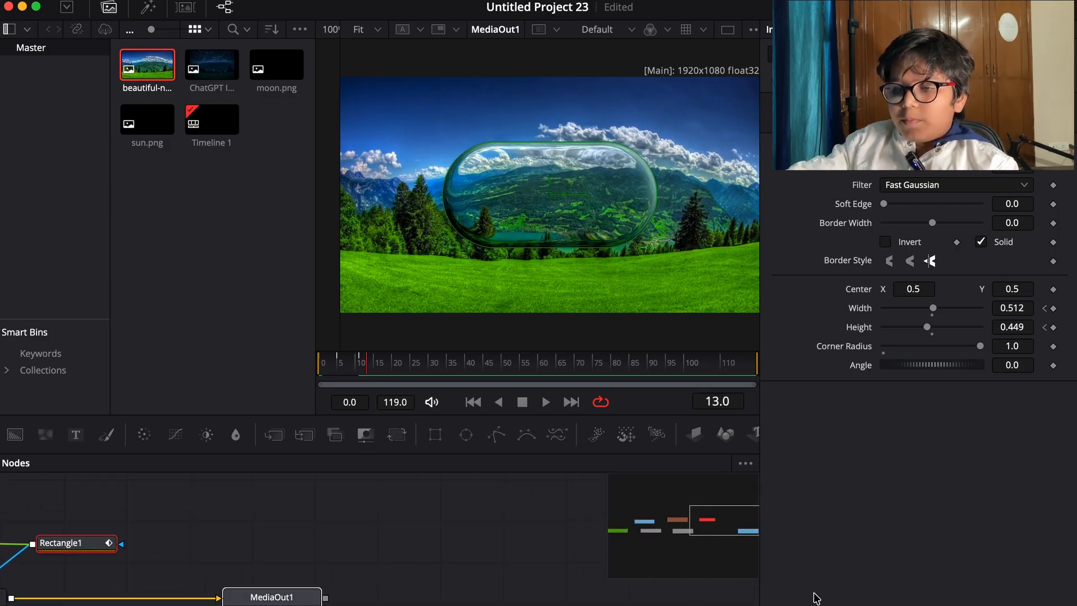
pyautogui.moveTo(255, 598); pyautogui.dragTo(573, 600)
pyautogui.hscroll(-15, 367, 555)
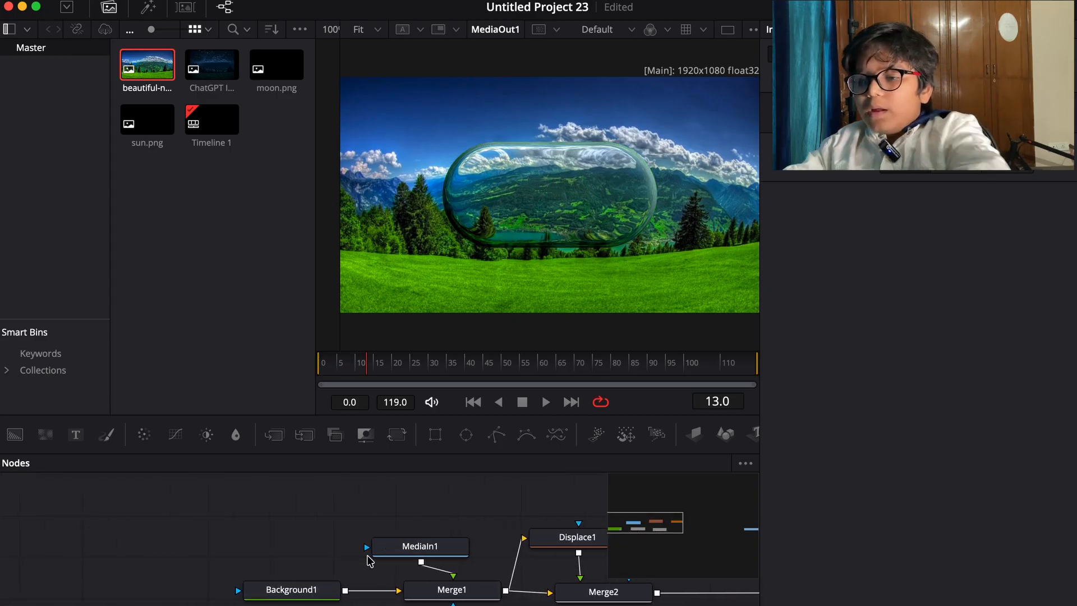
pyautogui.hscroll(15, 505, 550)
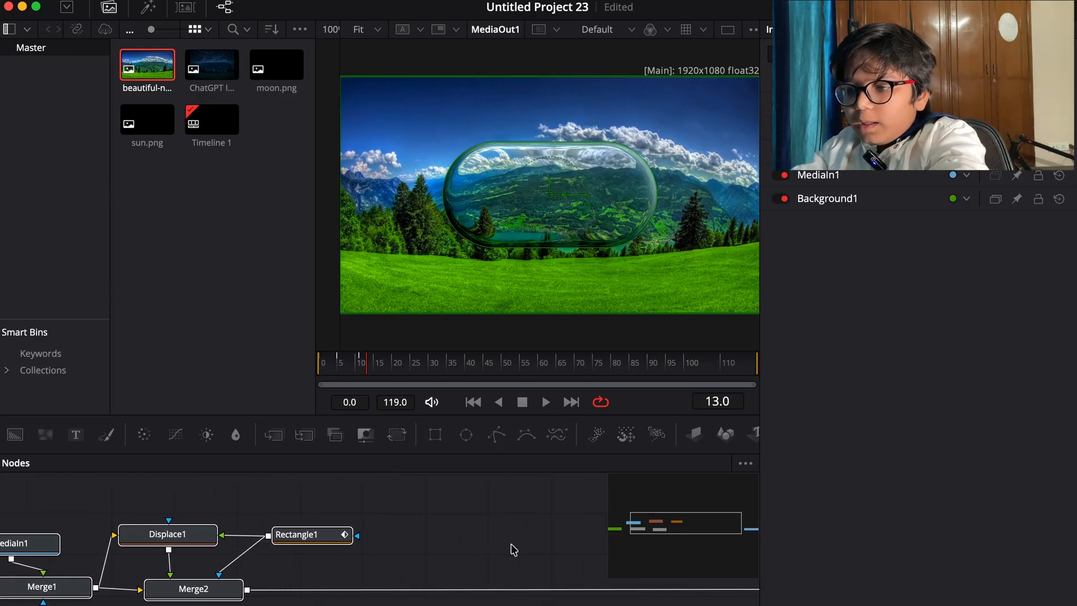
pyautogui.click(452, 581)
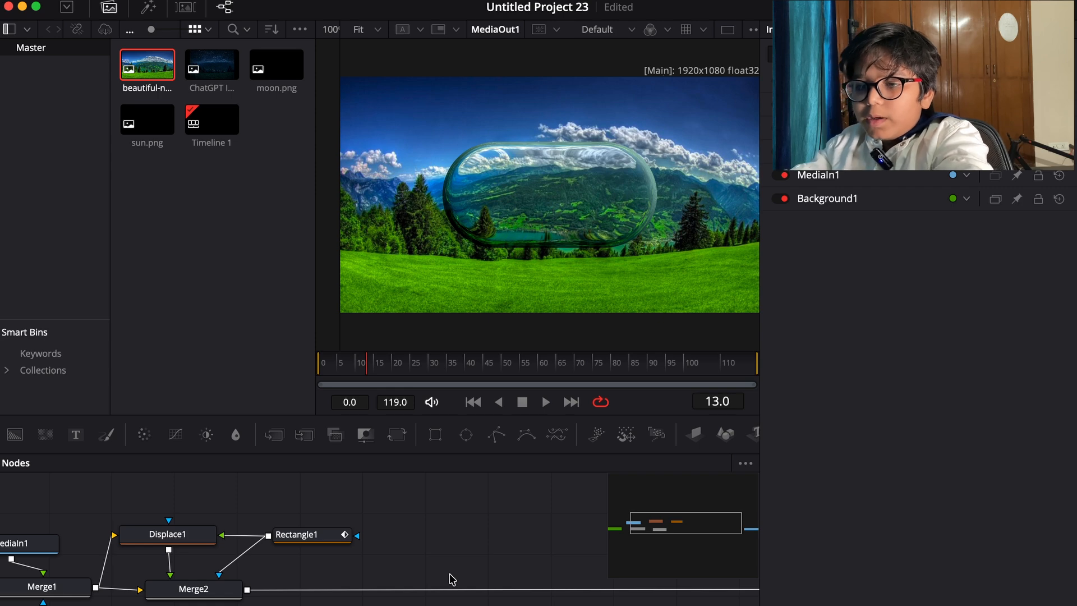
pyautogui.press('super+v')
pyautogui.hscroll(10, 449, 577)
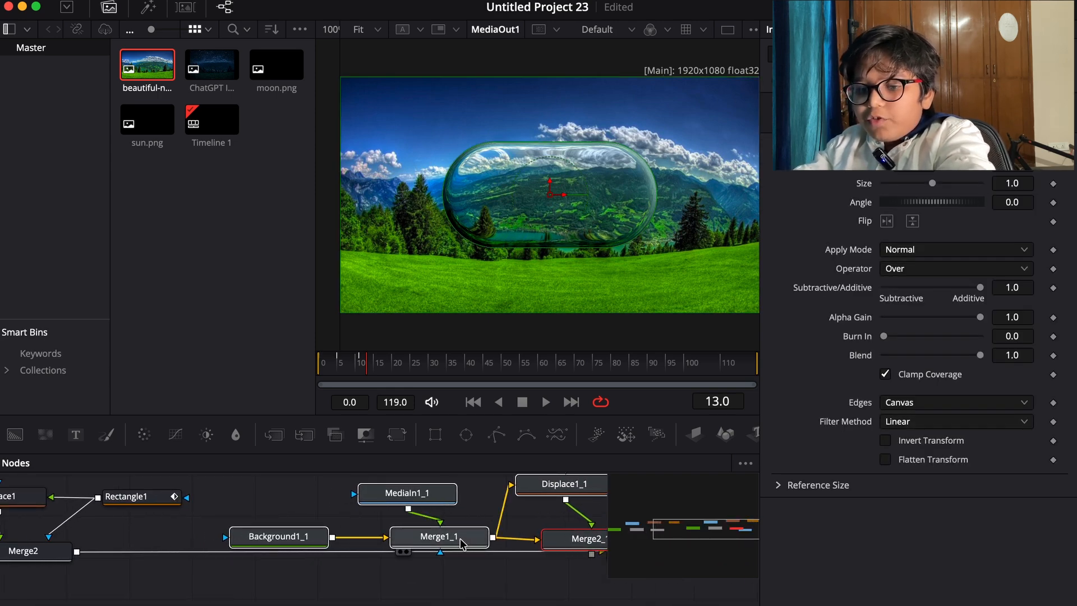
# Step: Insert the copied node chain between Merge2 and MediaOut1, with Merge2_1 feeding MediaOut1
pyautogui.moveTo(459, 541); pyautogui.dragTo(415, 555)
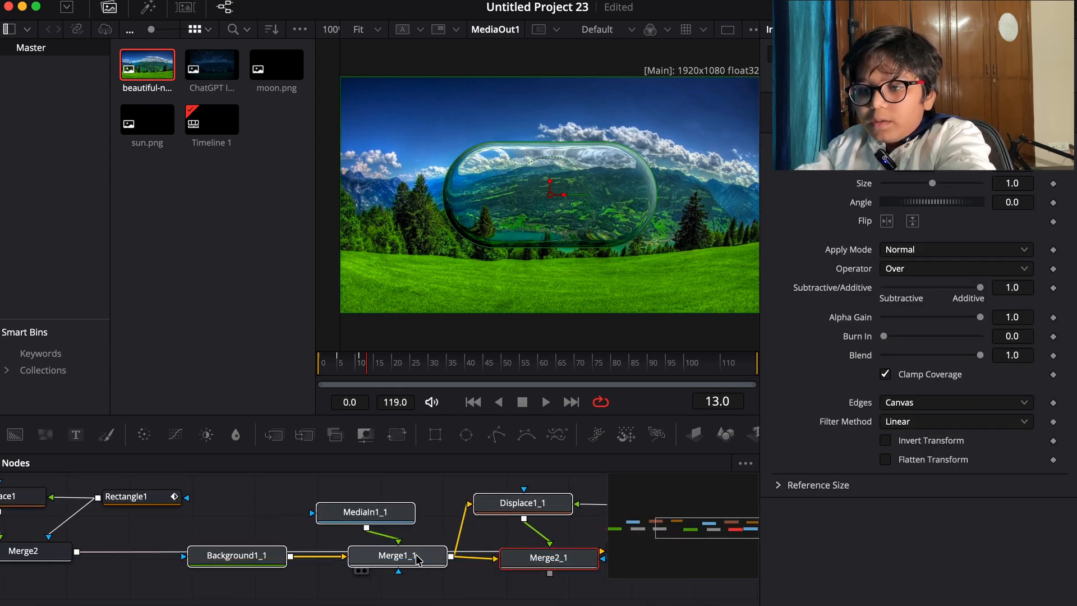
pyautogui.hscroll(5, 413, 549)
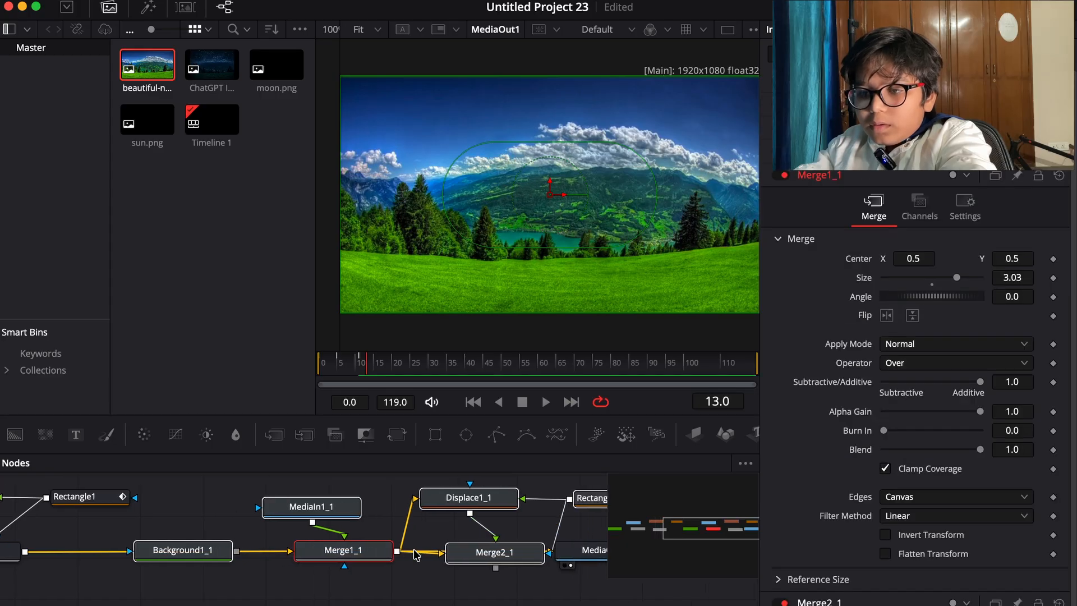
pyautogui.moveTo(525, 562); pyautogui.dragTo(581, 561)
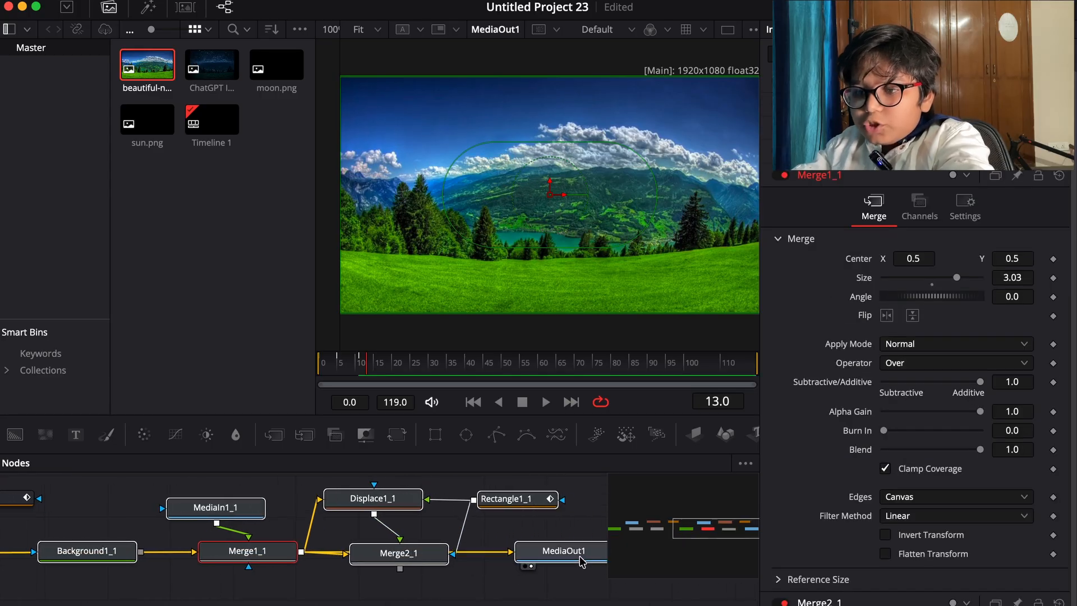
pyautogui.moveTo(385, 553)
pyautogui.mouseDown()
pyautogui.moveTo(383, 568)
pyautogui.moveTo(385, 553)
pyautogui.mouseUp()
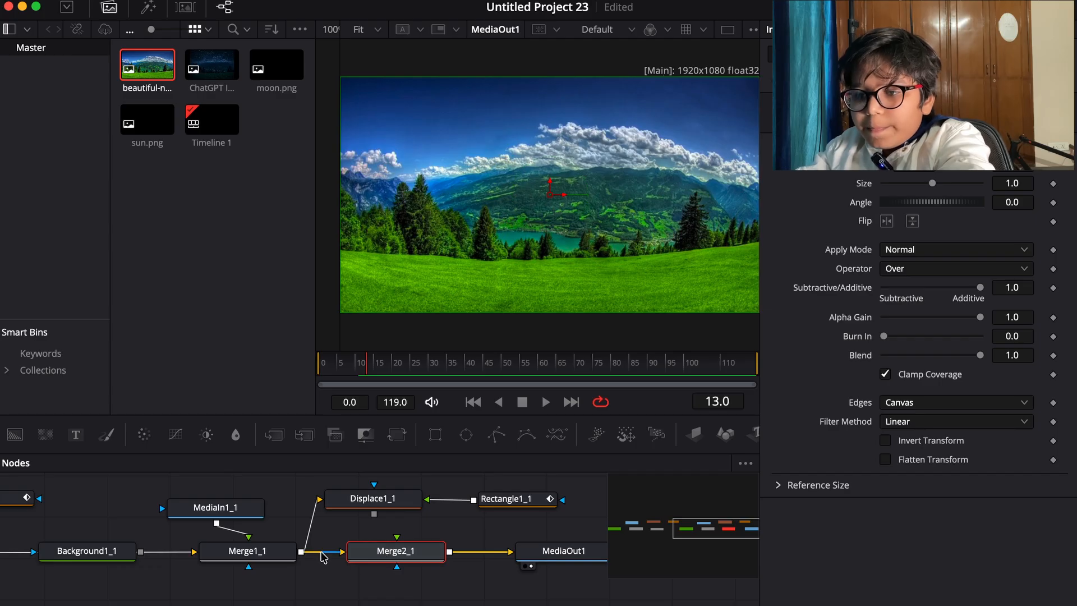
# Step: Delete the duplicated Background1_1 node so Merge2 feeds Merge1_1 directly
pyautogui.hscroll(-5, 323, 557)
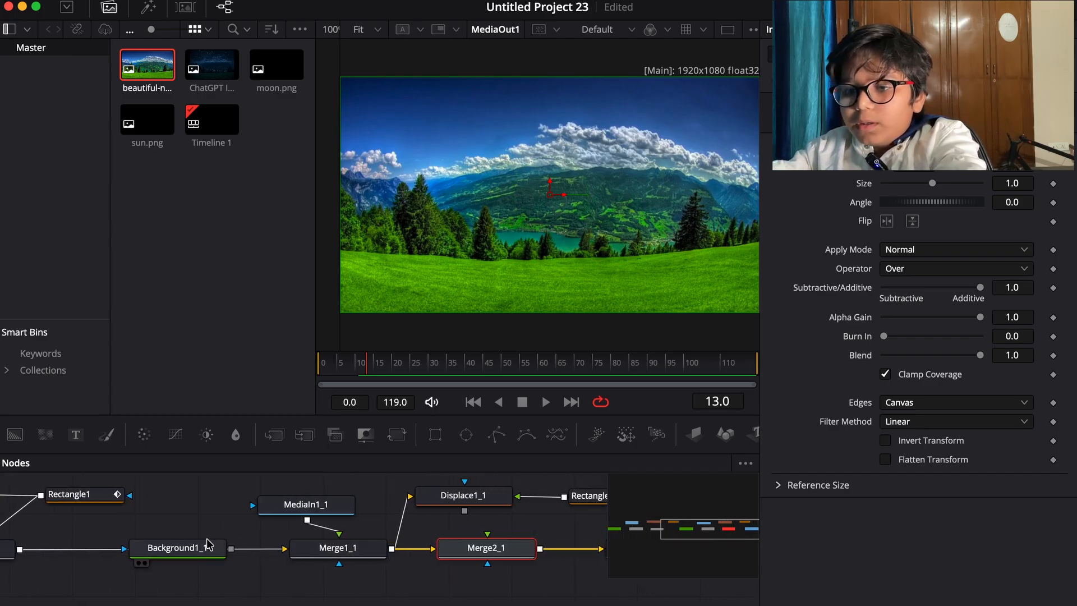
pyautogui.click(200, 552)
pyautogui.press('Delete')
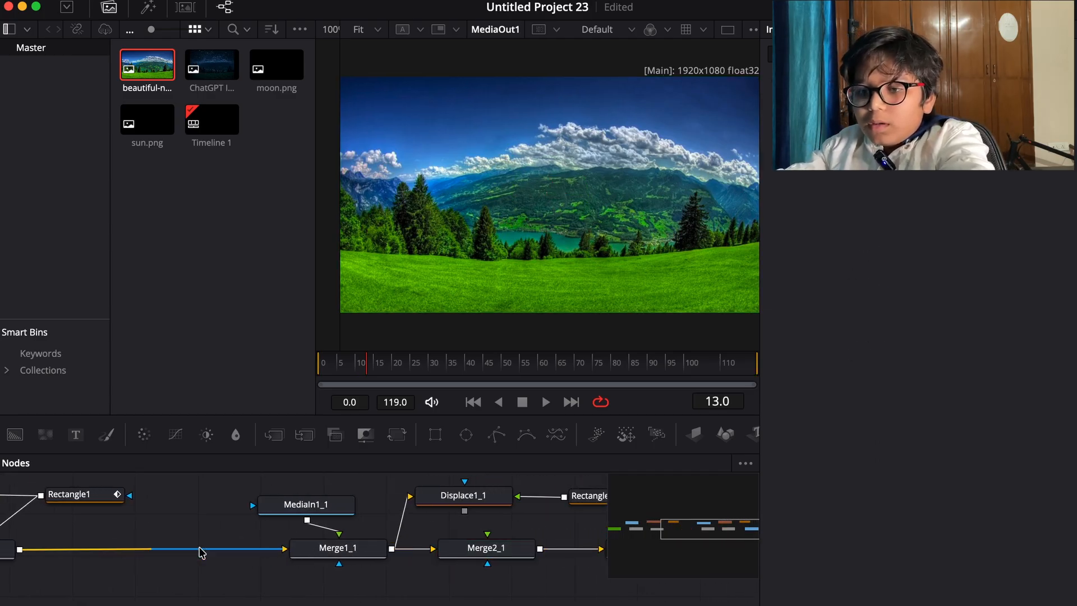
# Step: Connect Rectangle1_1 to Merge2_1's mask input and Displace1_1 to its foreground input
pyautogui.hscroll(8, 201, 552)
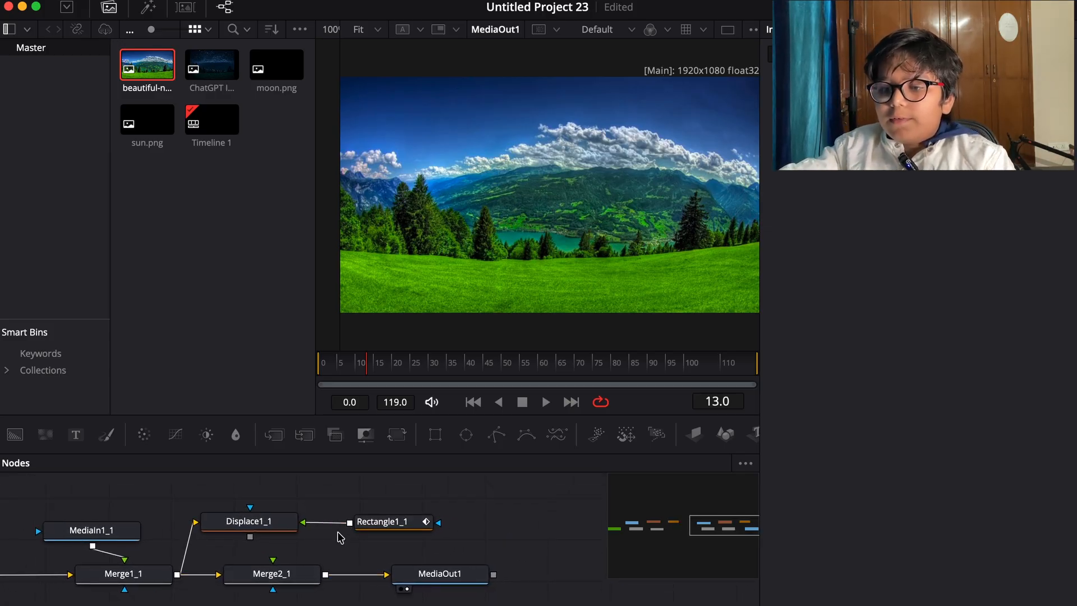
pyautogui.moveTo(349, 522); pyautogui.dragTo(286, 584)
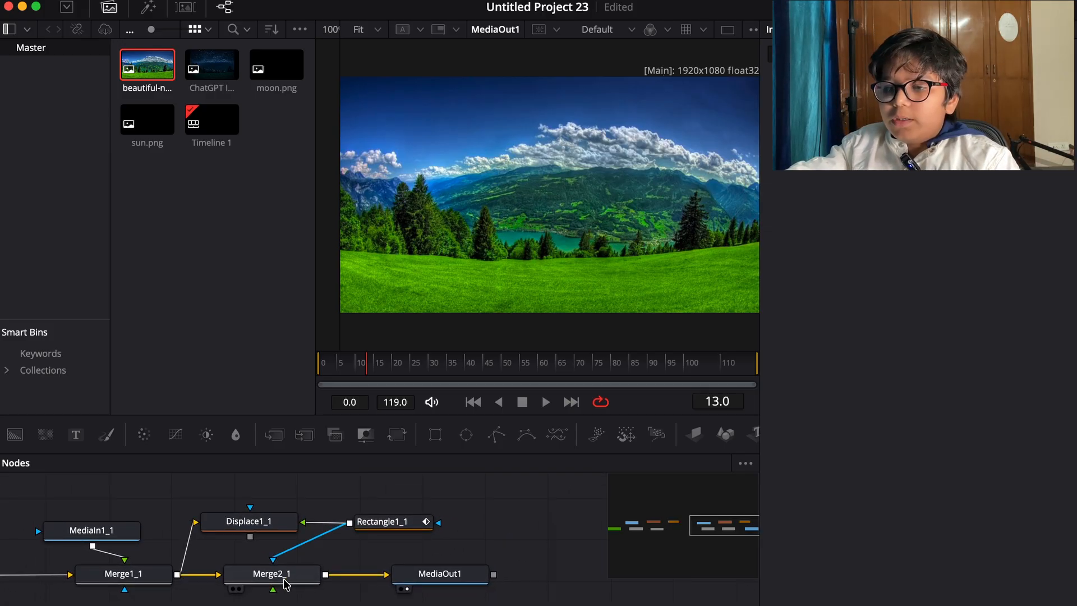
pyautogui.moveTo(250, 537); pyautogui.dragTo(254, 568)
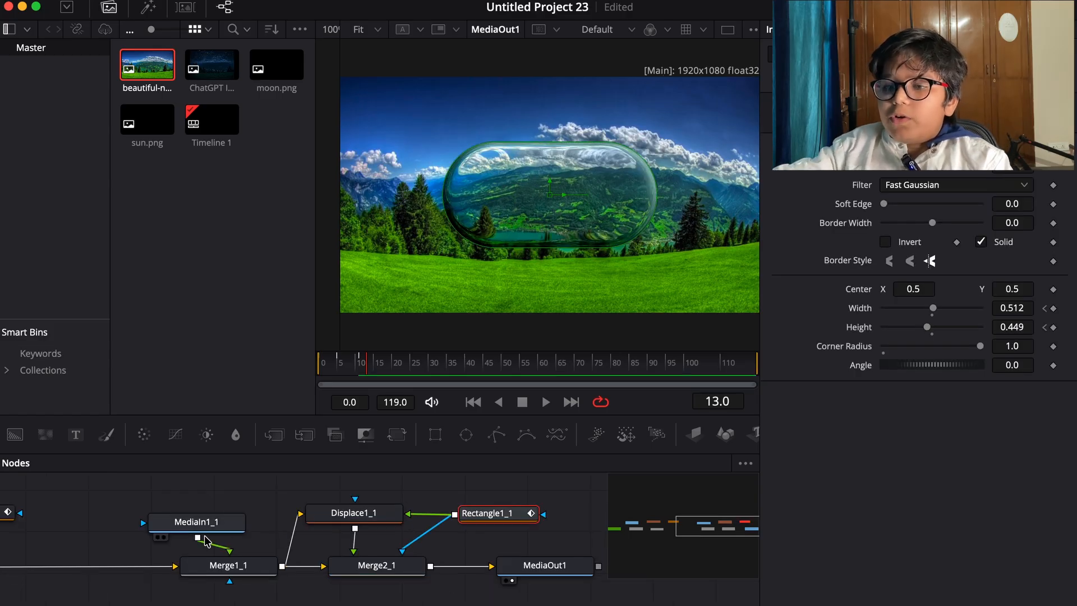
# Step: Delete the duplicated MediaIn1_1 node
pyautogui.click(218, 524)
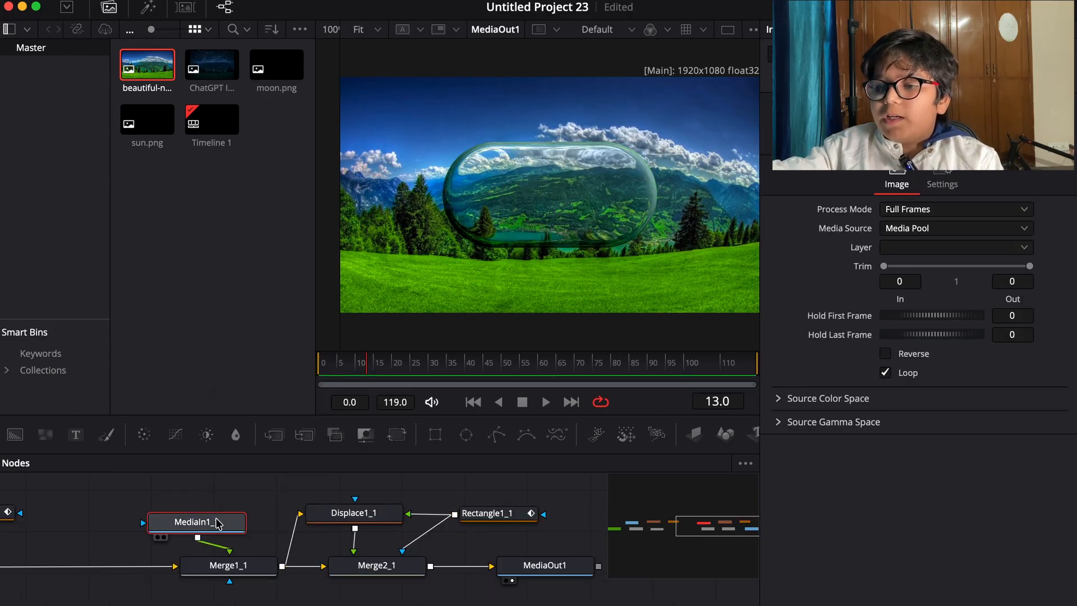
pyautogui.press('Delete')
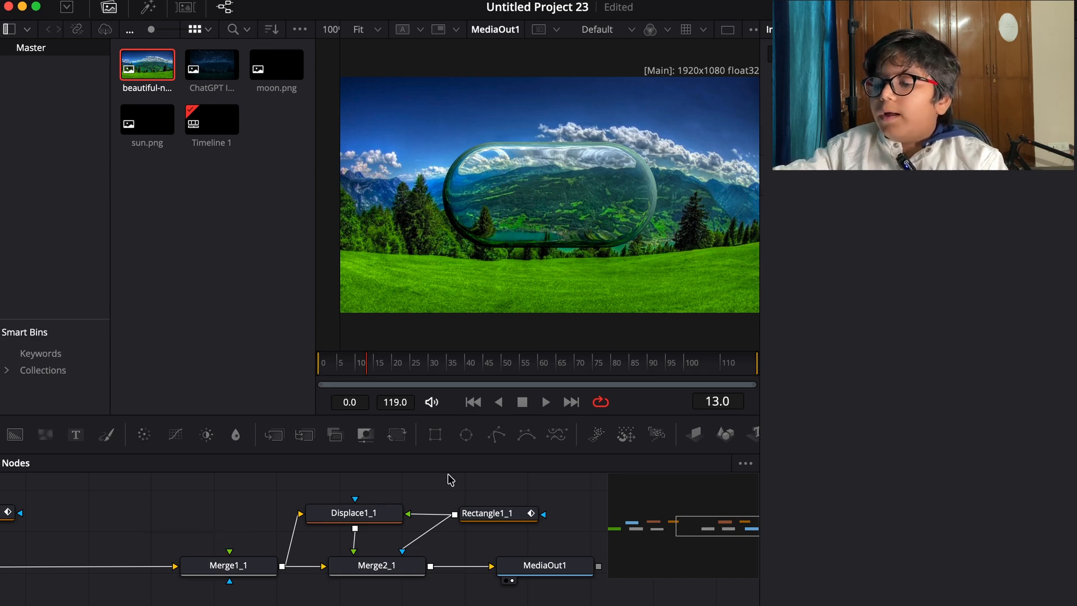
# Step: Reset Rectangle1_1 to its default settings, then set its Center X to 0.558 and Corner Radius to 1.0
pyautogui.click(486, 514)
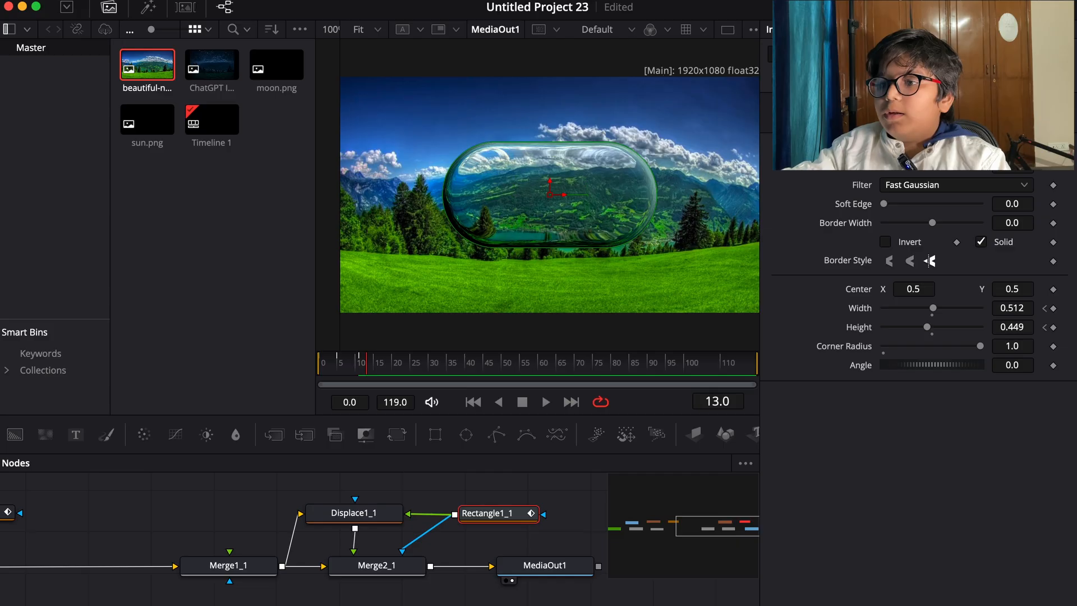
pyautogui.click(1056, 81)
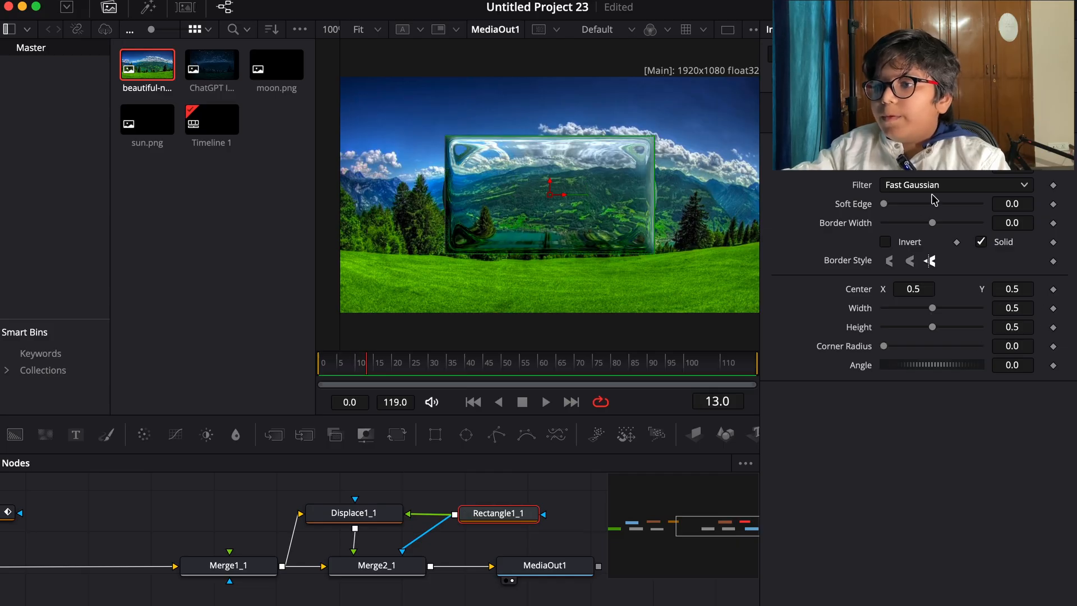
pyautogui.moveTo(913, 289)
pyautogui.mouseDown()
pyautogui.moveTo(876, 289)
pyautogui.moveTo(927, 289)
pyautogui.mouseUp()
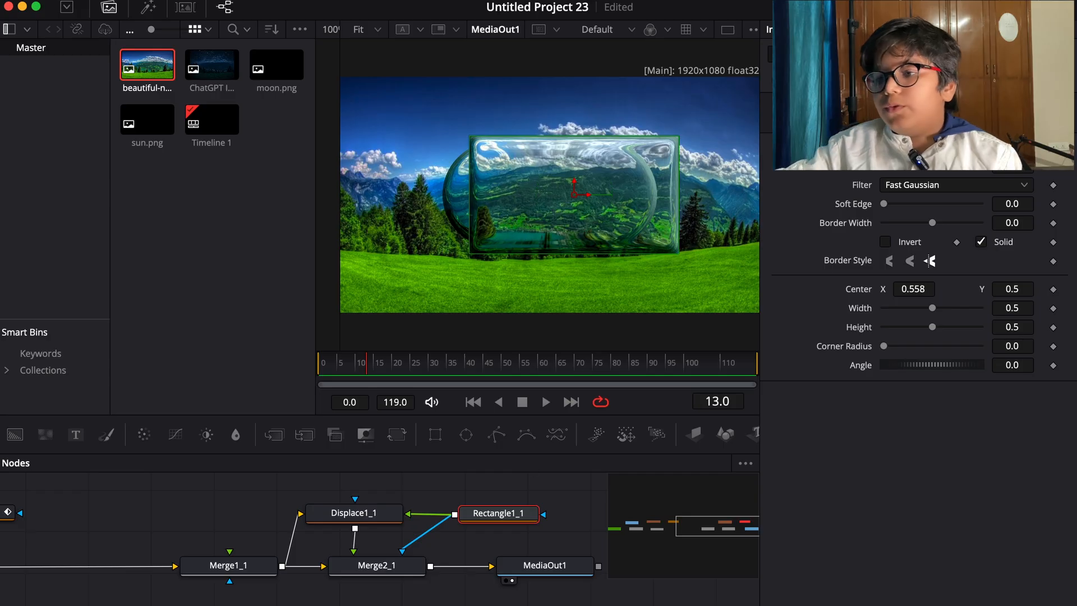
pyautogui.hscroll(-3, 436, 513)
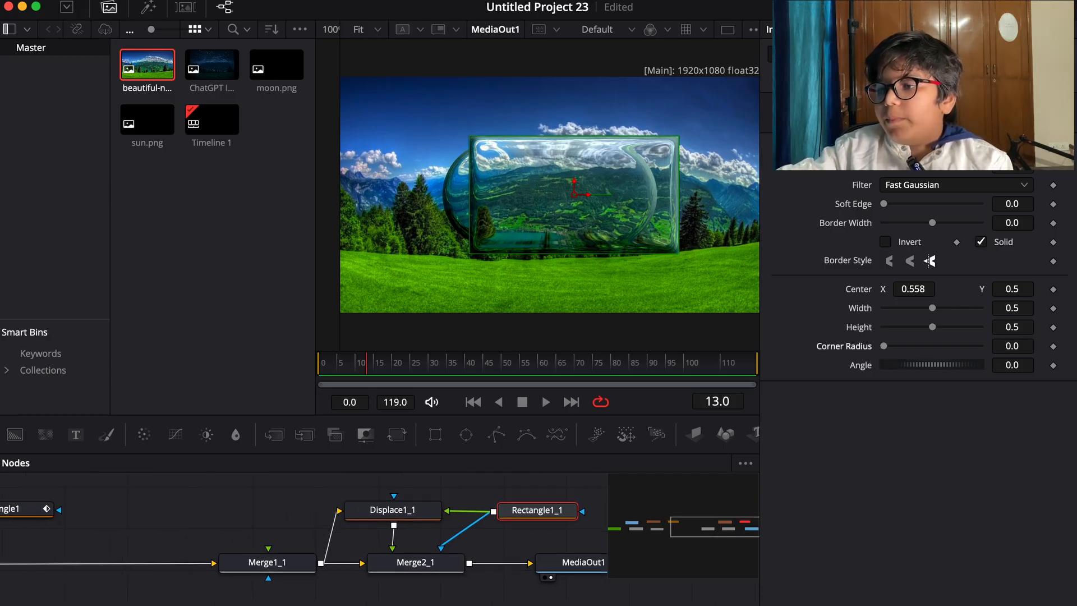
pyautogui.moveTo(885, 347); pyautogui.dragTo(981, 347)
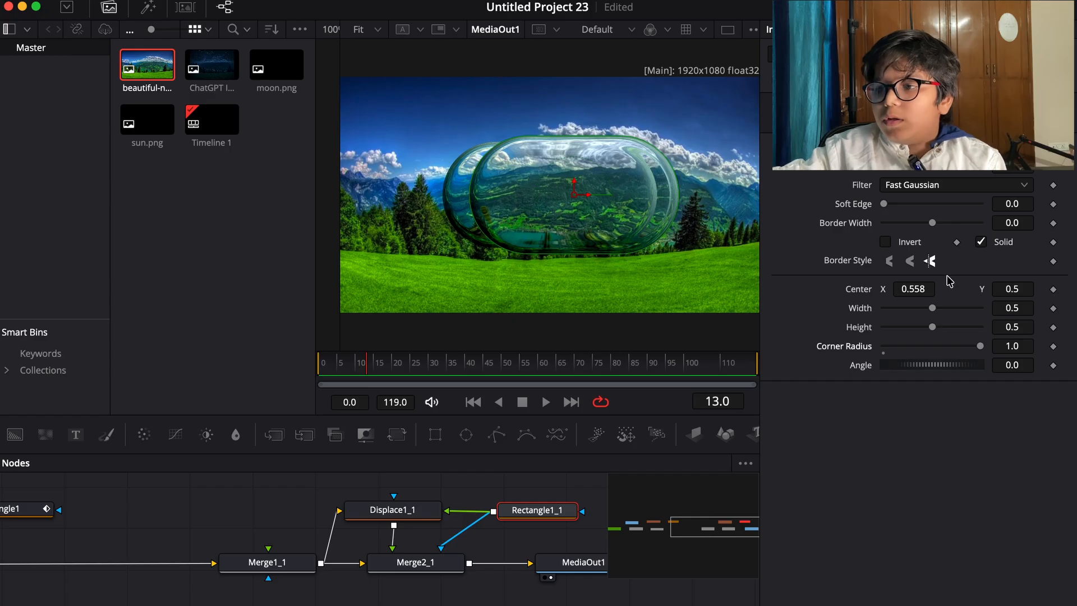
# Step: Set Rectangle1_1's Width to 0.252 and Height to 0.402, and shift its Center X to 0.395
pyautogui.moveTo(932, 308); pyautogui.dragTo(923, 333)
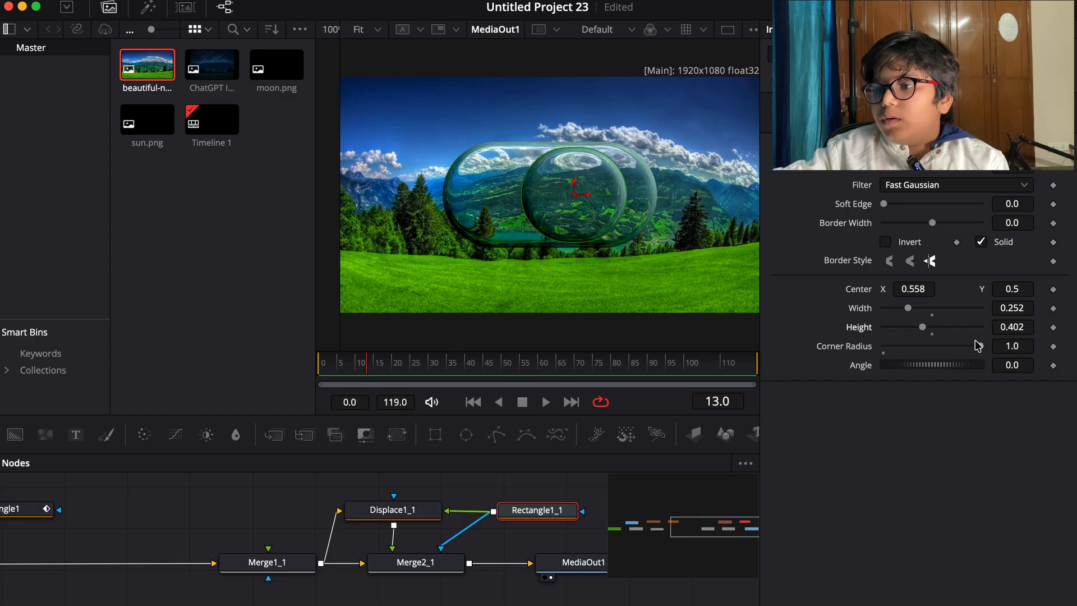
pyautogui.moveTo(924, 289)
pyautogui.mouseDown()
pyautogui.moveTo(876, 289)
pyautogui.moveTo(922, 290)
pyautogui.mouseUp()
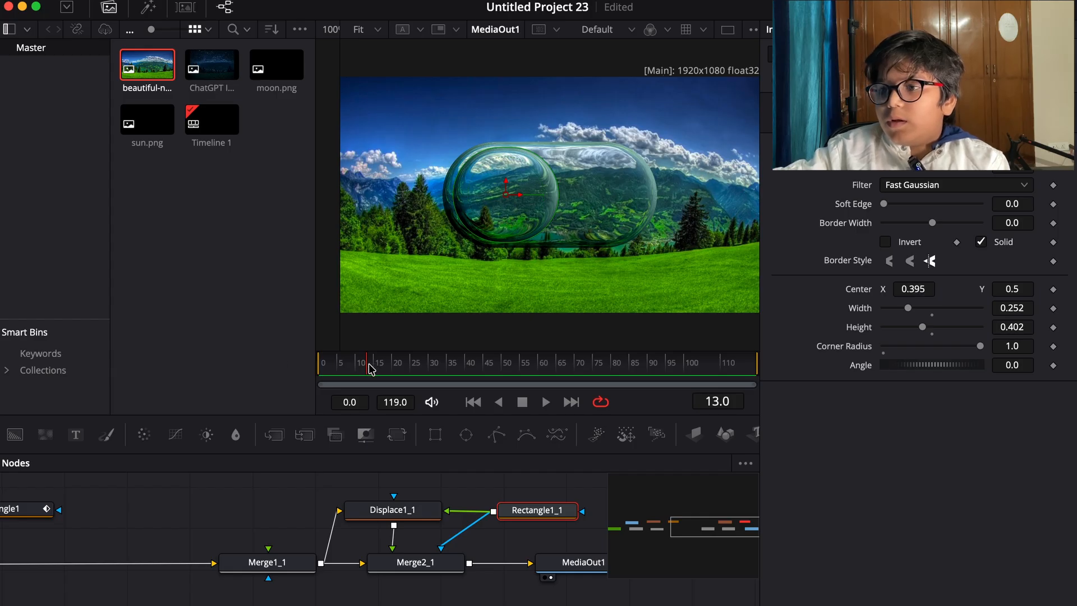
# Step: Keyframe Rectangle1_1's Width at 0.0 on frame 0, 0.465 on frame 5 and 0.244 on frame 9
pyautogui.moveTo(368, 367); pyautogui.dragTo(276, 372)
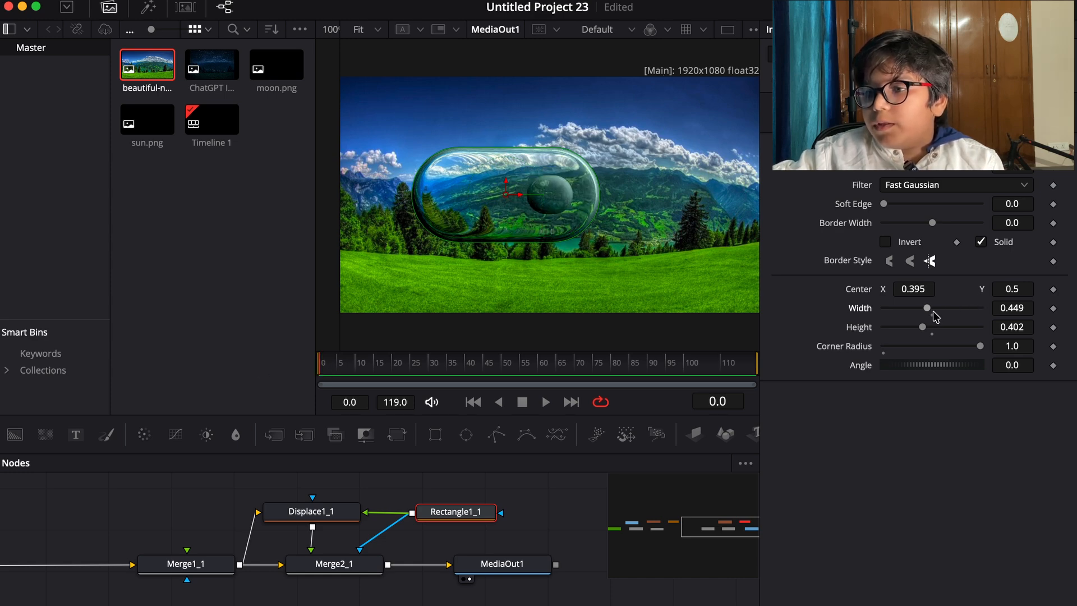
pyautogui.moveTo(928, 312); pyautogui.dragTo(728, 319)
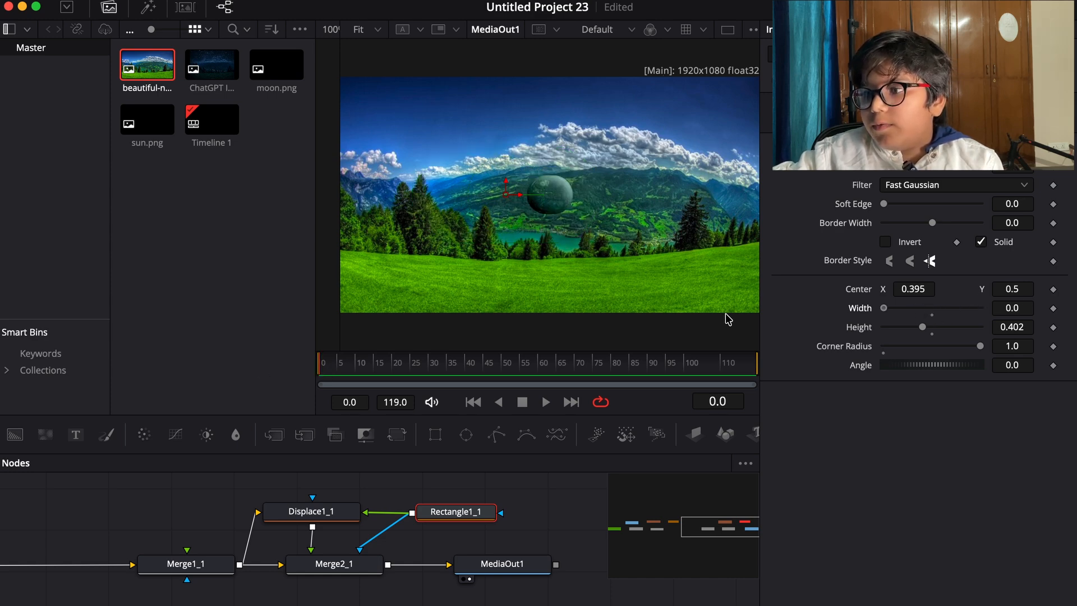
pyautogui.click(1053, 309)
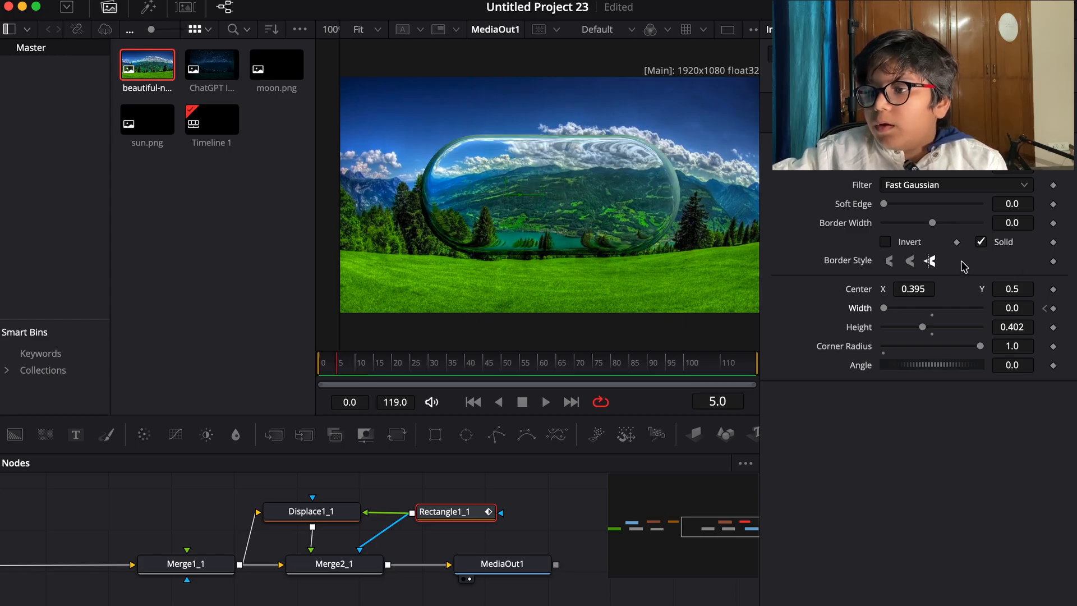
pyautogui.moveTo(886, 308); pyautogui.dragTo(931, 306)
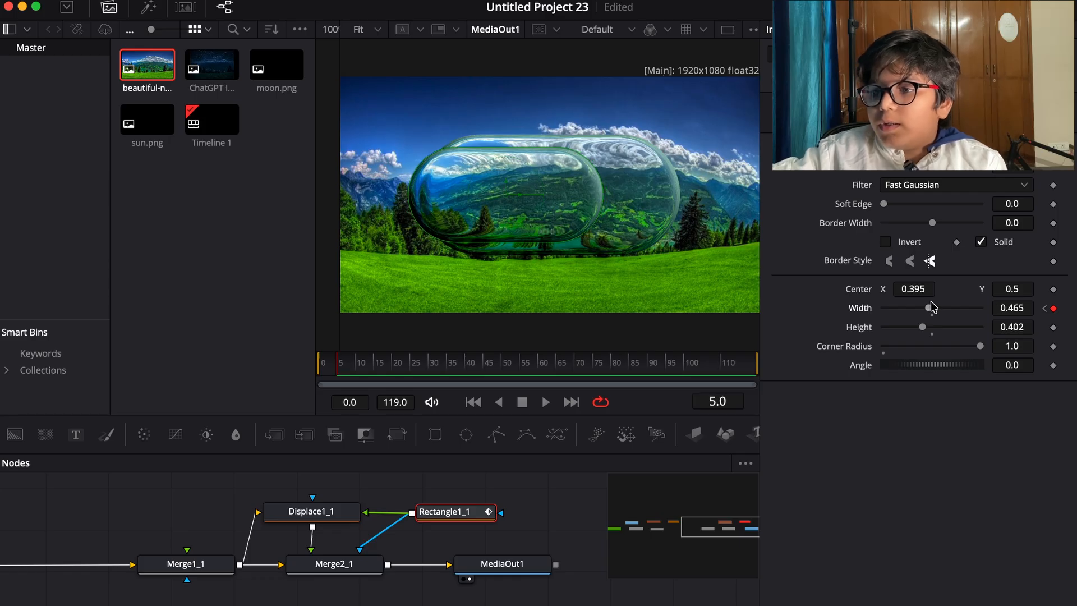
pyautogui.click(355, 366)
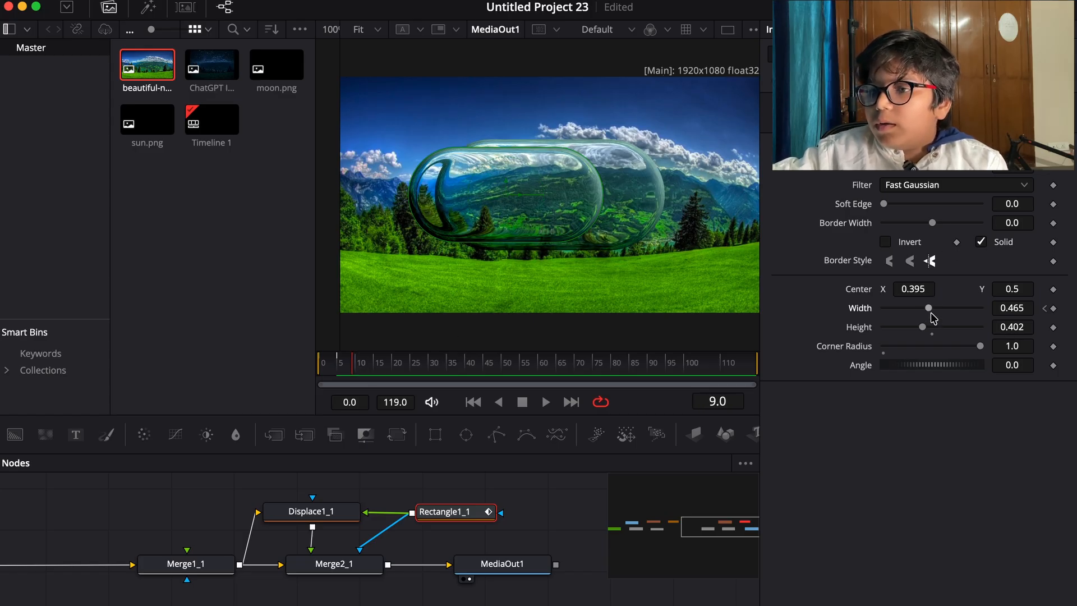
pyautogui.moveTo(930, 314); pyautogui.dragTo(912, 317)
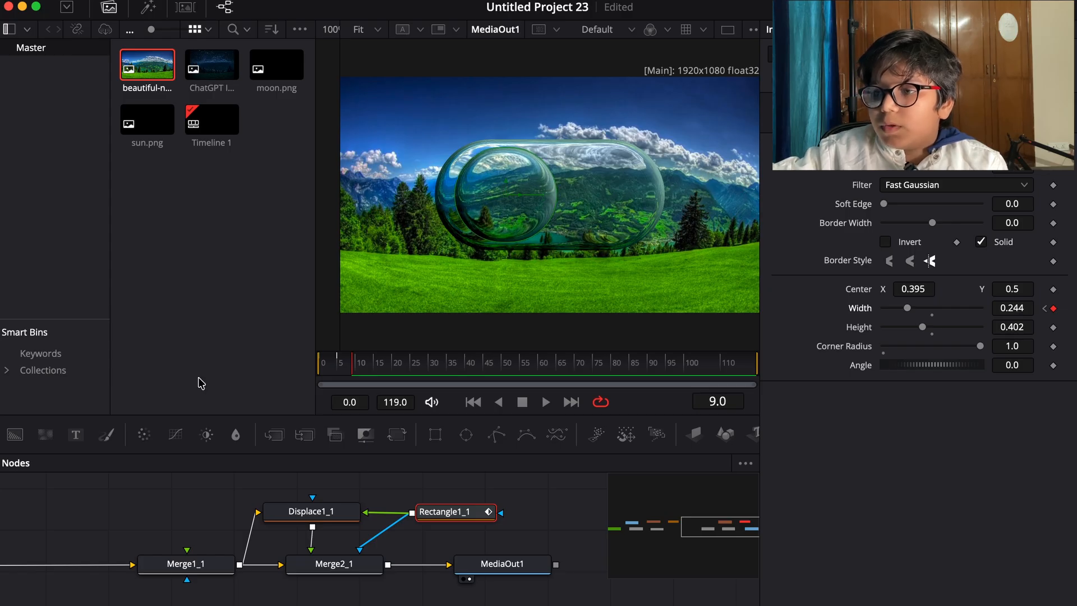
# Step: Play the width animation from frame 0 to check it, stop playback and return the playhead to frame 9
pyautogui.moveTo(359, 373); pyautogui.dragTo(25, 352)
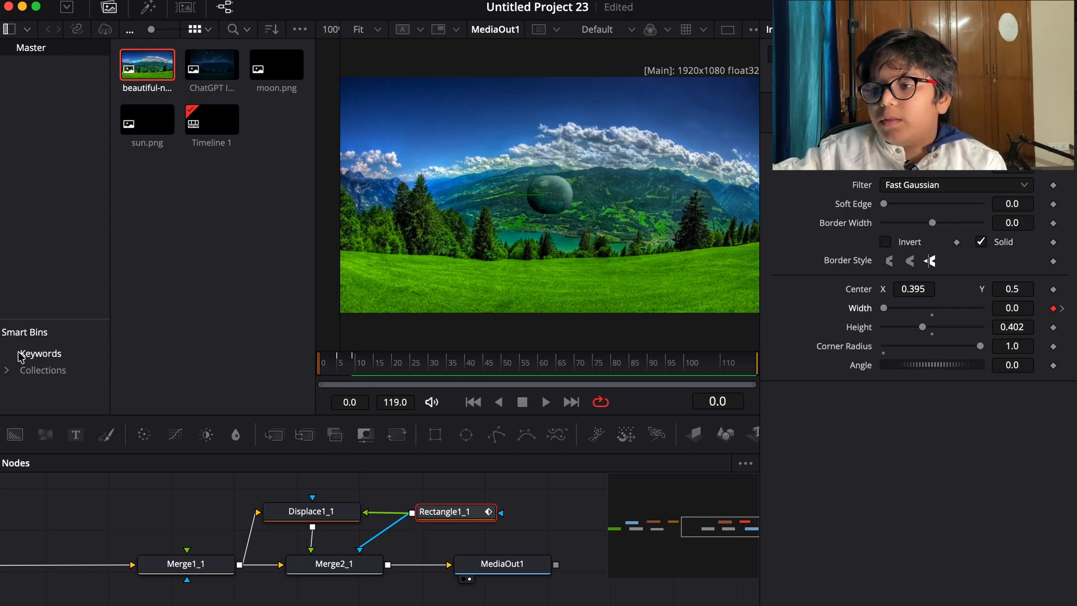
pyautogui.click(545, 403)
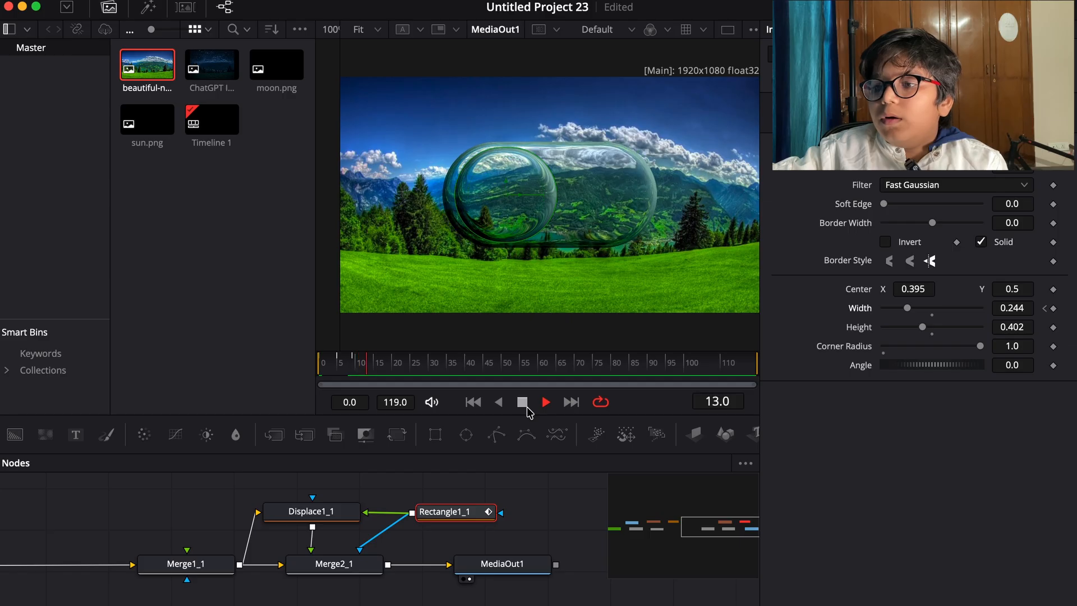
pyautogui.click(522, 403)
pyautogui.moveTo(402, 366); pyautogui.dragTo(354, 374)
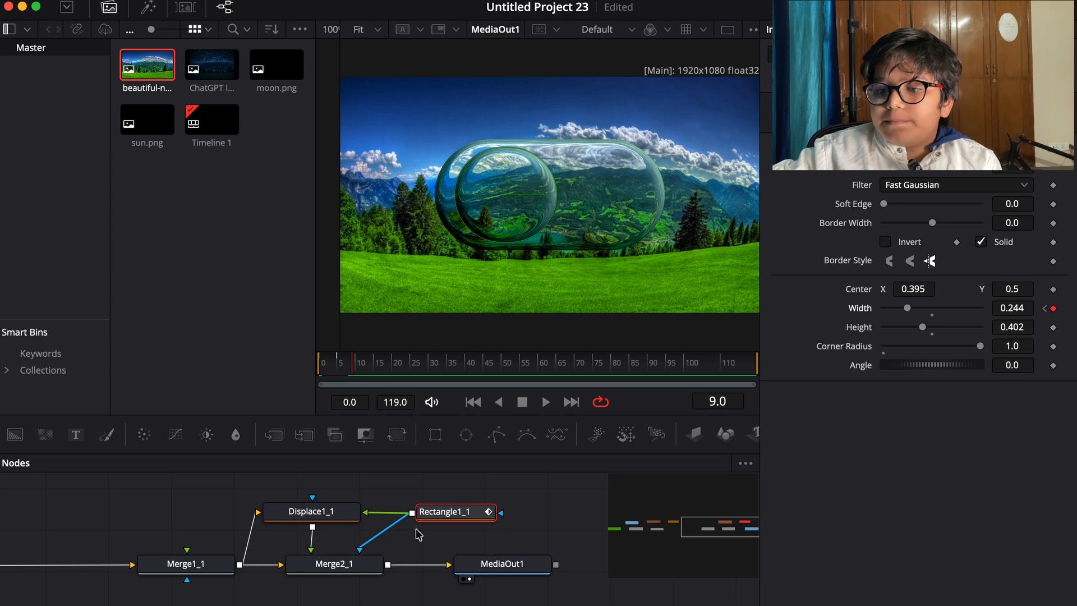
# Step: Add a Blur node between Merge1_1 and Displace1_1, replacing their direct connection while keeping Merge1_1 linked to Merge2_1
pyautogui.hscroll(-5, 524, 514)
pyautogui.moveTo(236, 435); pyautogui.dragTo(365, 514)
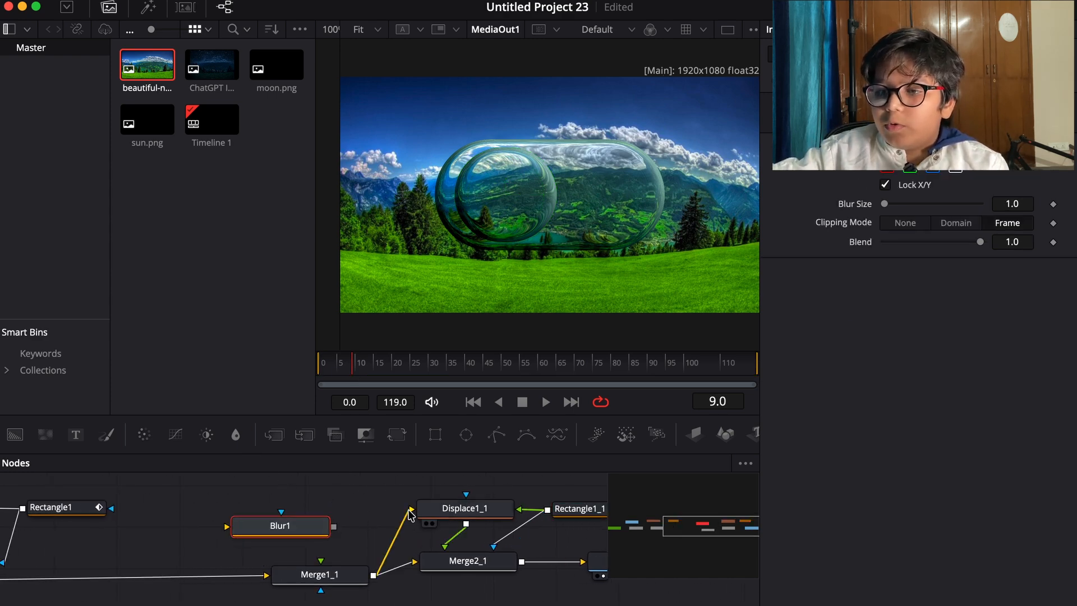
pyautogui.moveTo(407, 510); pyautogui.dragTo(387, 499)
pyautogui.moveTo(286, 530); pyautogui.dragTo(368, 528)
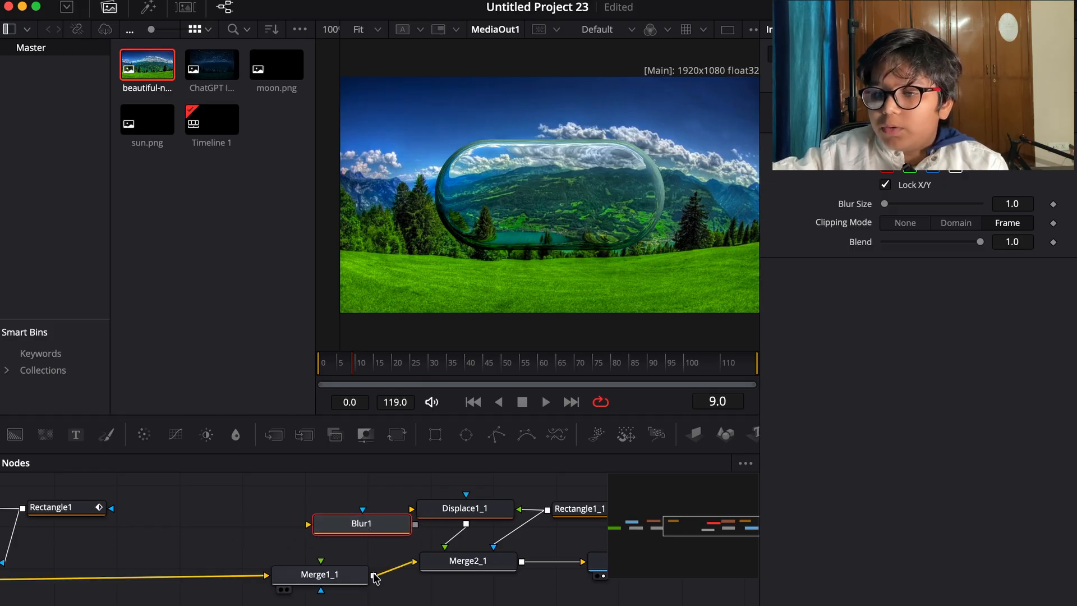
pyautogui.moveTo(374, 576); pyautogui.dragTo(269, 535)
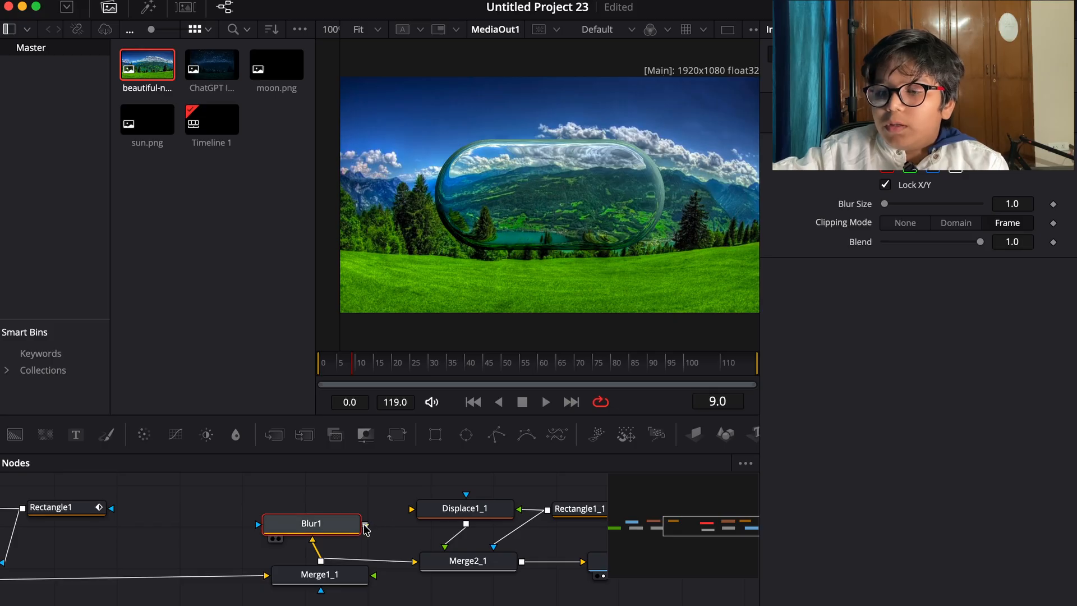
pyautogui.moveTo(365, 525); pyautogui.dragTo(446, 520)
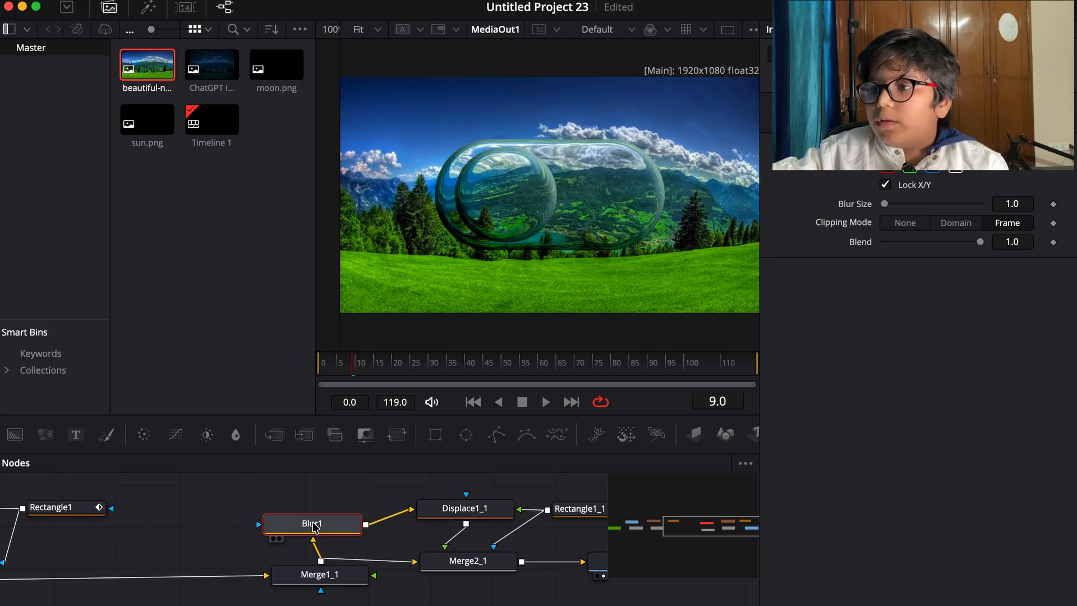
pyautogui.moveTo(311, 525); pyautogui.dragTo(352, 521)
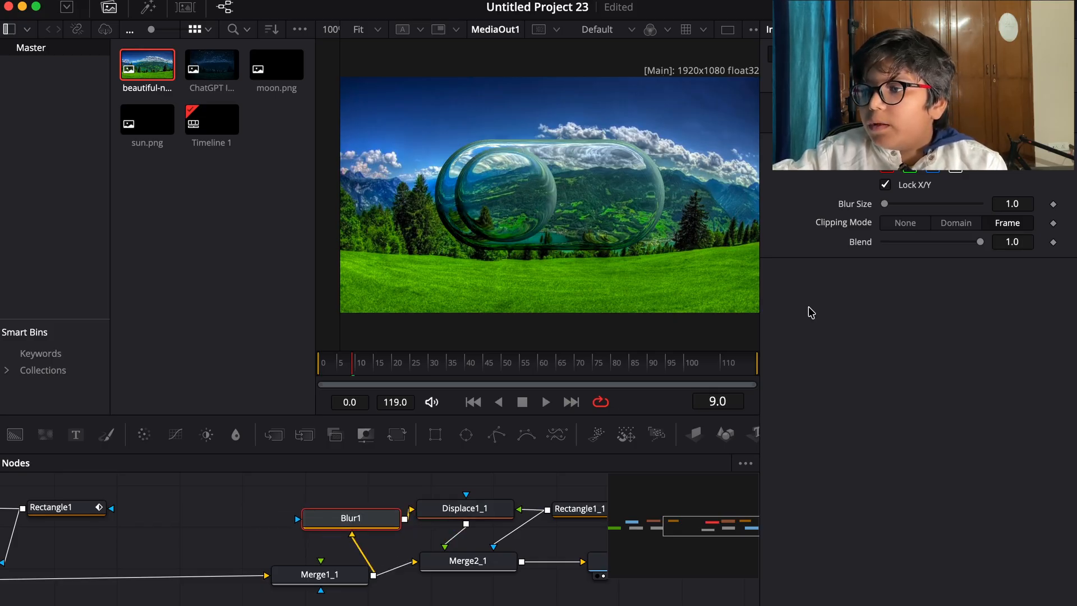
# Step: Set Blur1's Blur Size to 17.3 and look through its filter options
pyautogui.moveTo(886, 204); pyautogui.dragTo(902, 207)
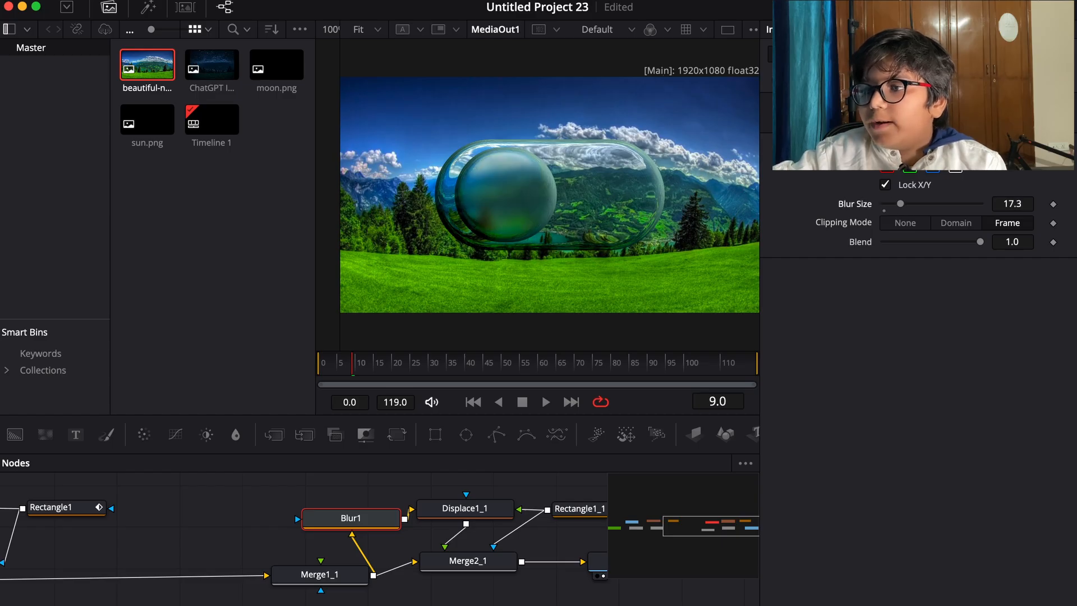
pyautogui.click(957, 150)
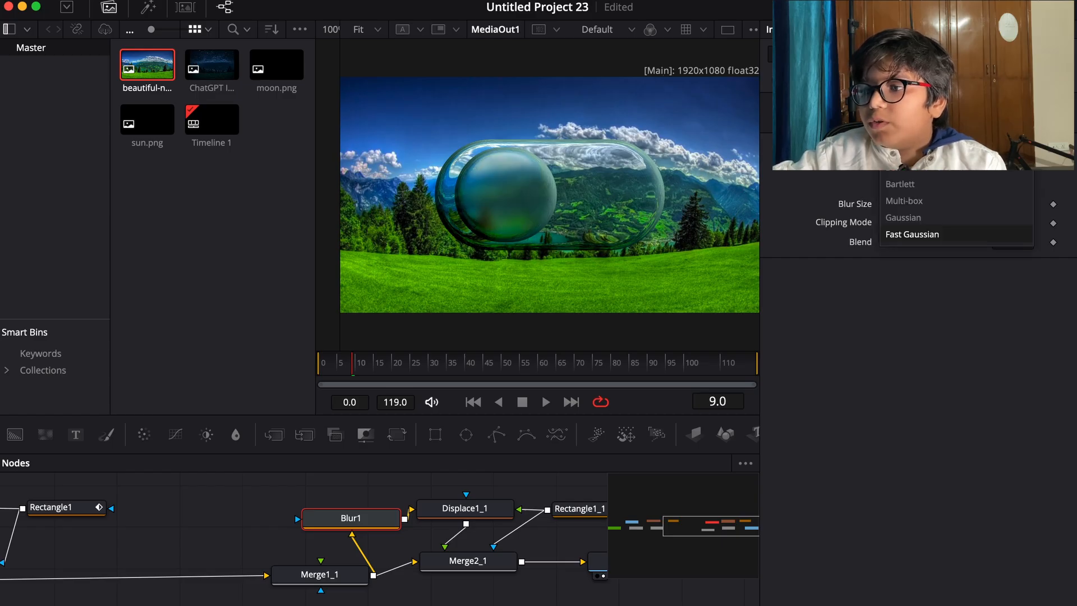
pyautogui.click(943, 188)
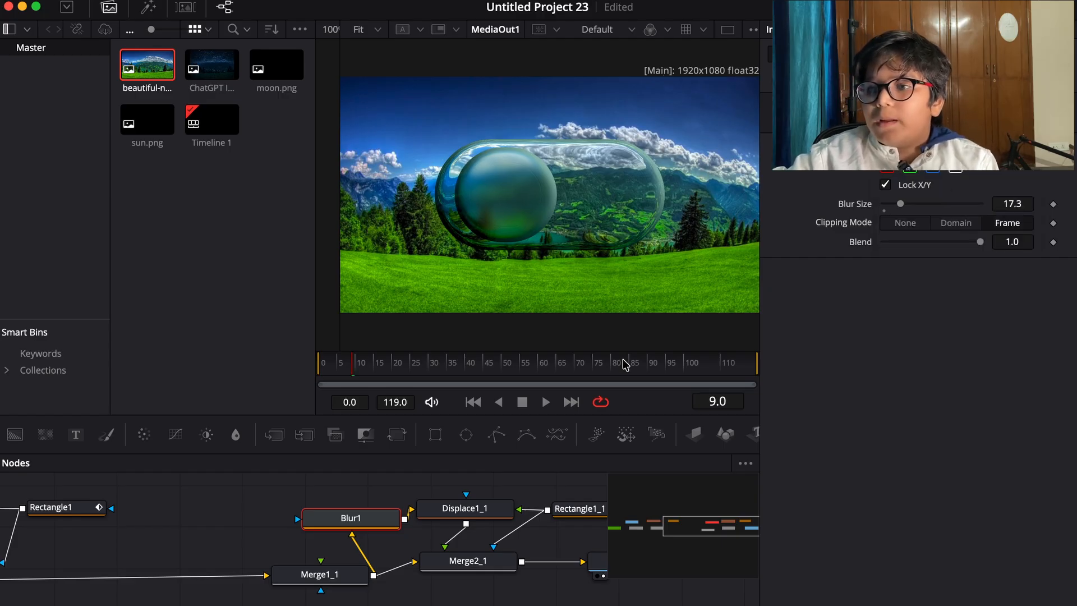
# Step: Insert a Merge node between Merge2 and Merge1_1 and connect the ChatGPT night landscape image to its foreground
pyautogui.hscroll(-10, 486, 560)
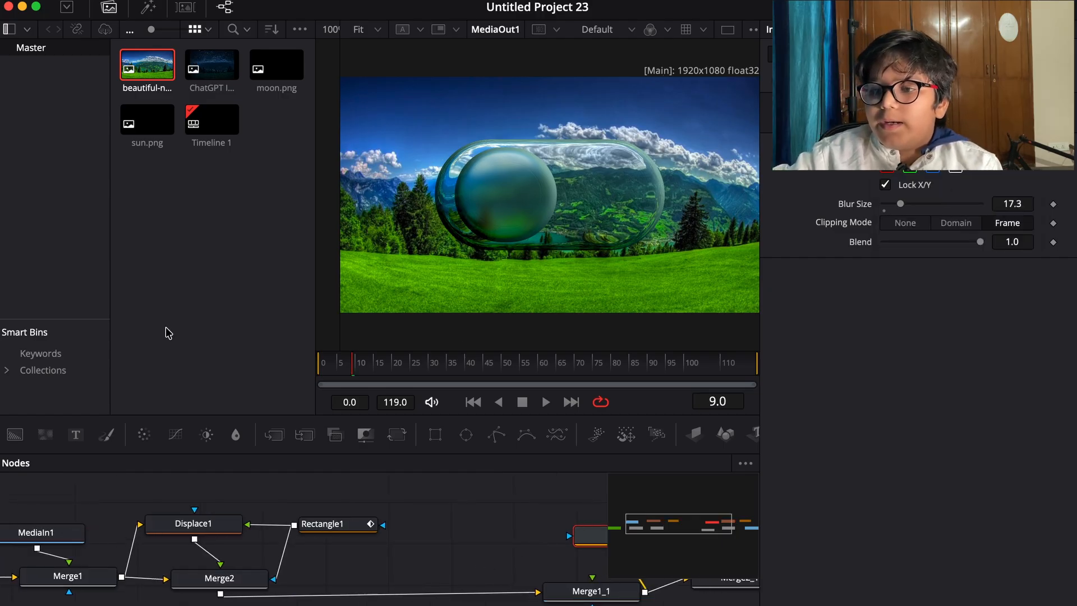
pyautogui.moveTo(275, 436); pyautogui.dragTo(404, 586)
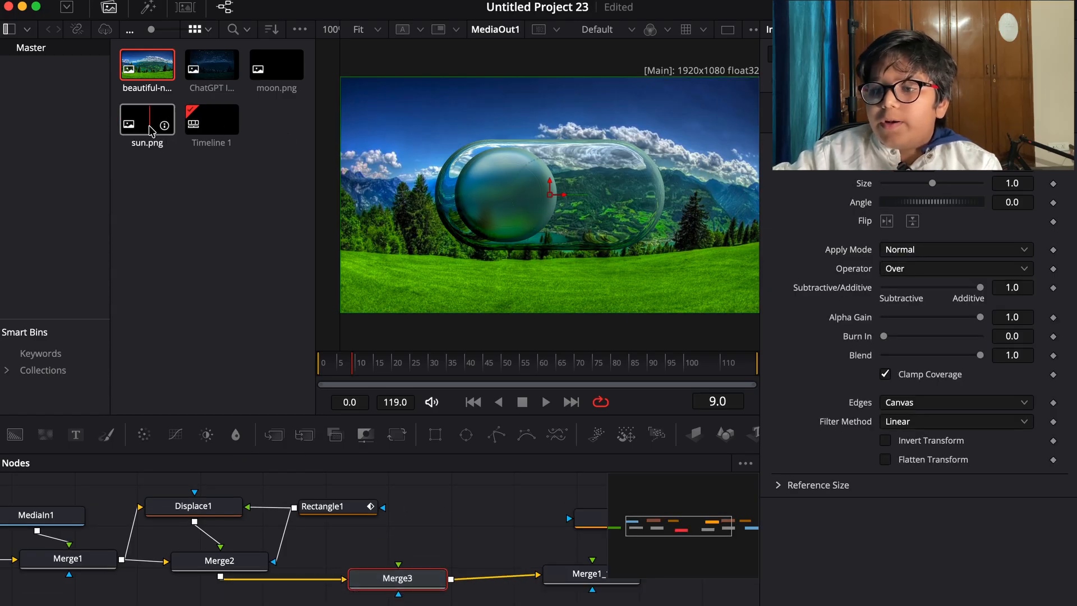
pyautogui.moveTo(193, 71); pyautogui.dragTo(399, 564)
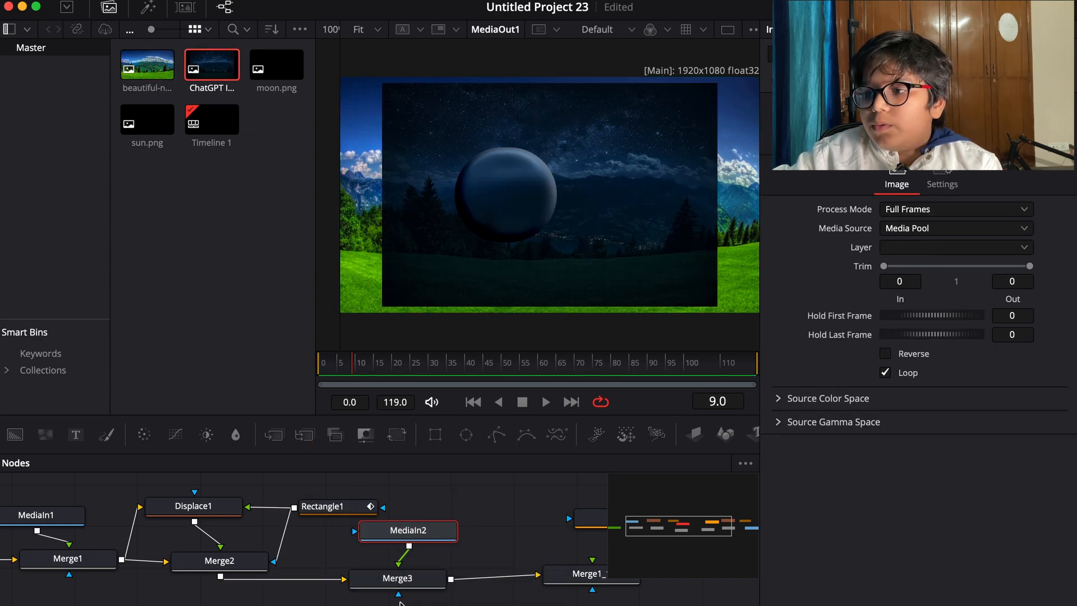
# Step: Set Merge3's Size to 1.25 so the night image fills the frame, and its Blend to 0.0
pyautogui.scroll(-1, 400, 595)
pyautogui.click(397, 573)
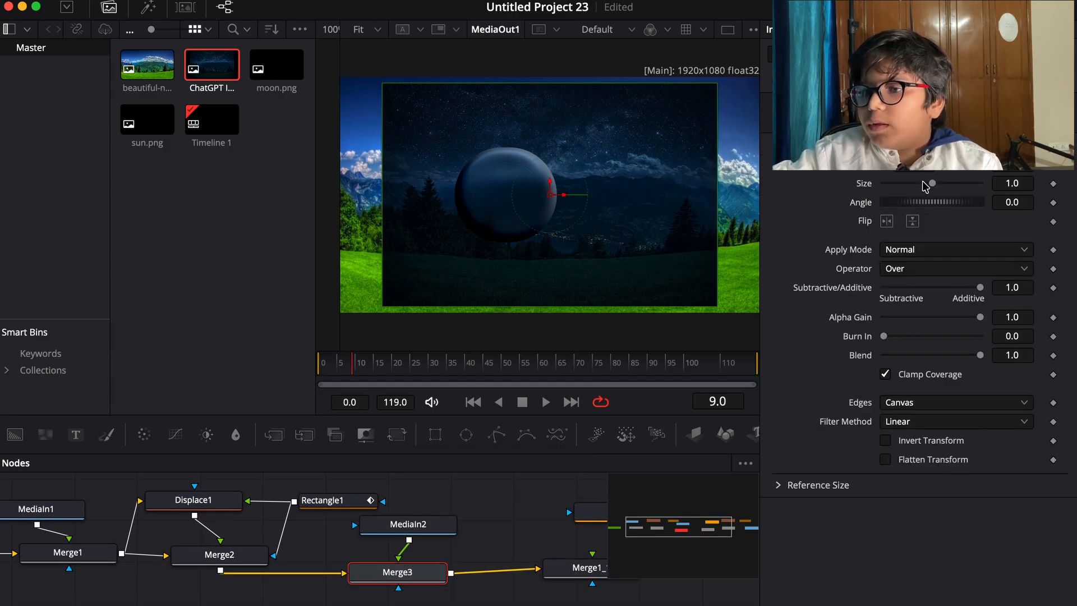
pyautogui.moveTo(935, 189)
pyautogui.mouseDown()
pyautogui.moveTo(960, 183)
pyautogui.moveTo(941, 196)
pyautogui.mouseUp()
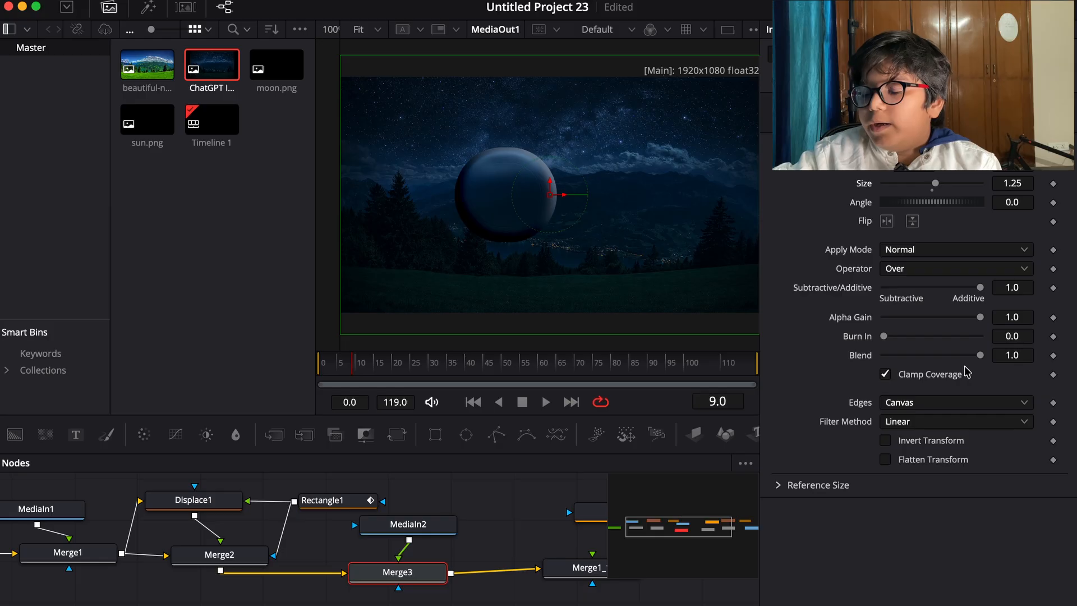
pyautogui.moveTo(982, 355); pyautogui.dragTo(884, 355)
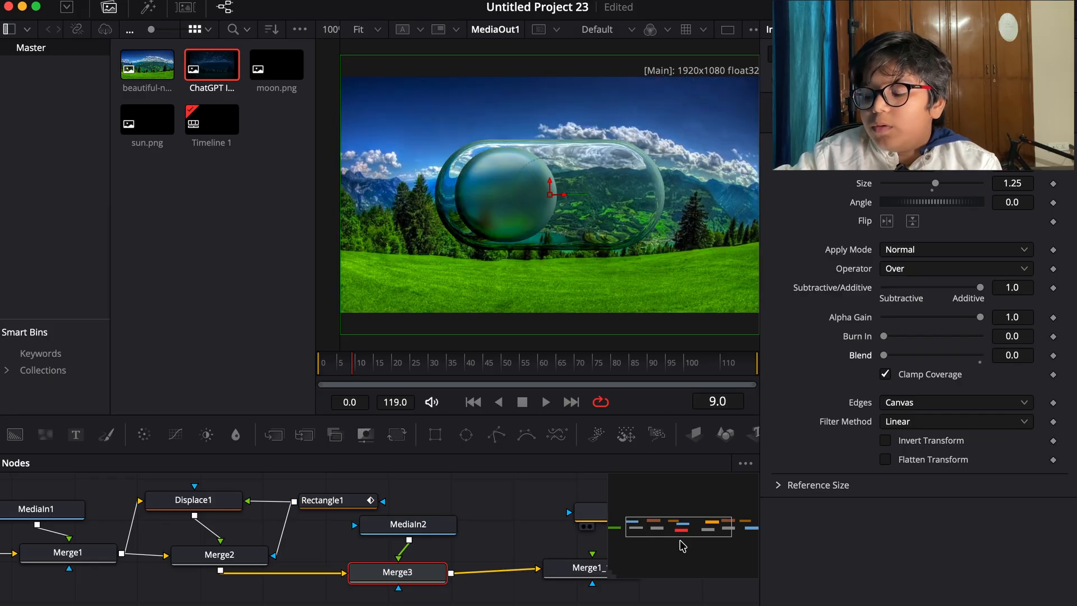
pyautogui.hscroll(10, 428, 571)
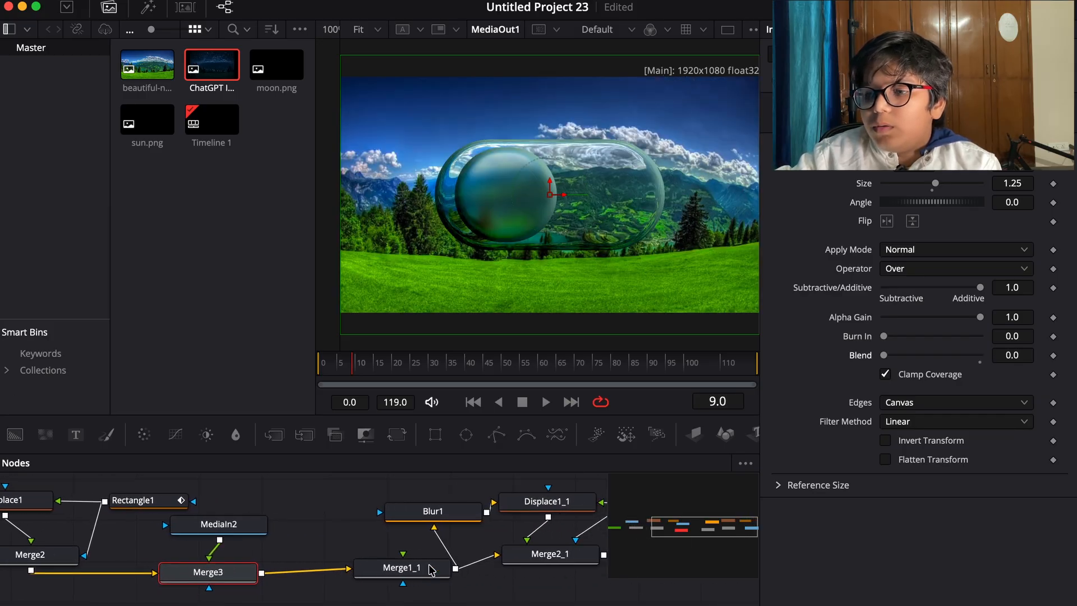
pyautogui.hscroll(2, 431, 571)
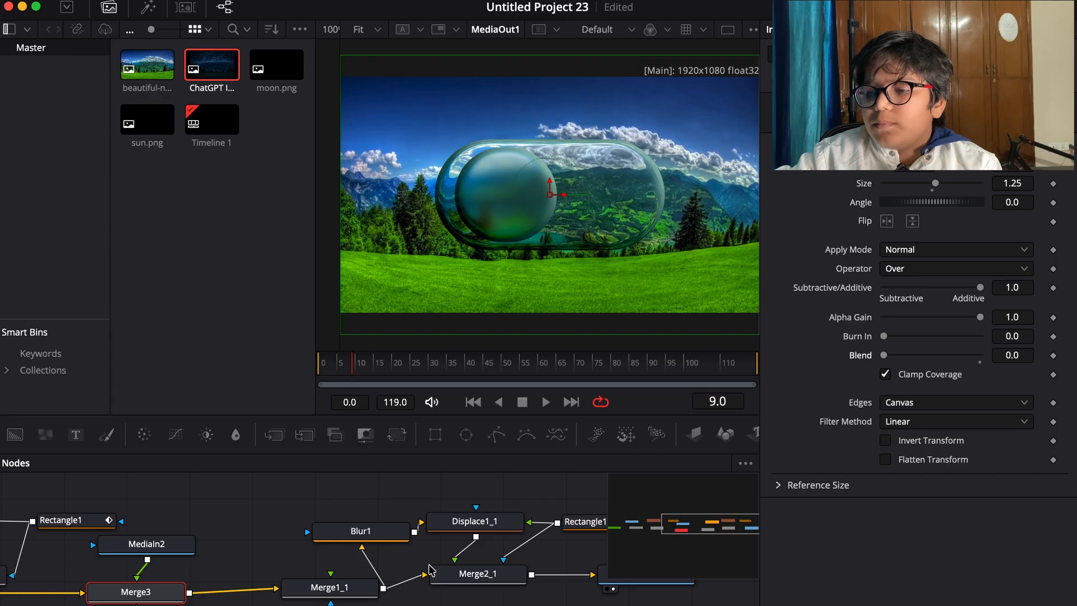
pyautogui.hscroll(5, 312, 561)
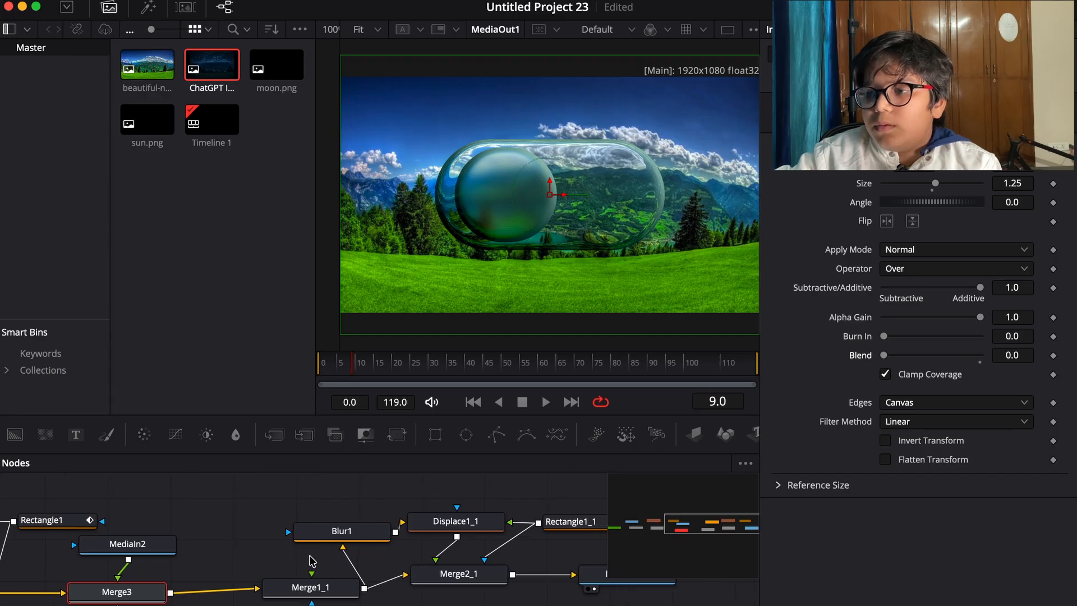
pyautogui.hscroll(3, 312, 562)
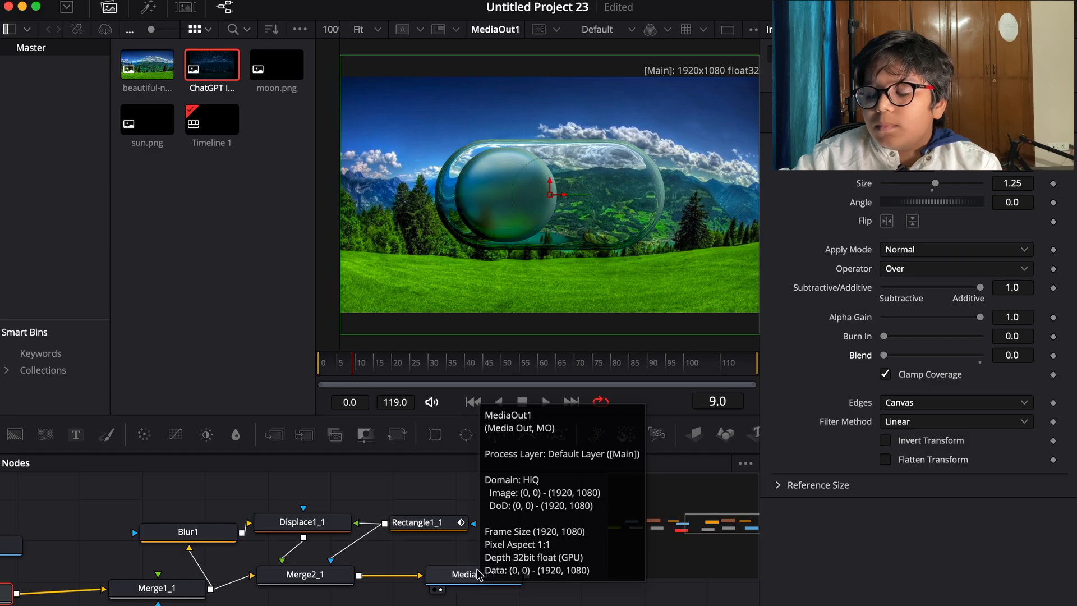
pyautogui.hscroll(-10, 478, 574)
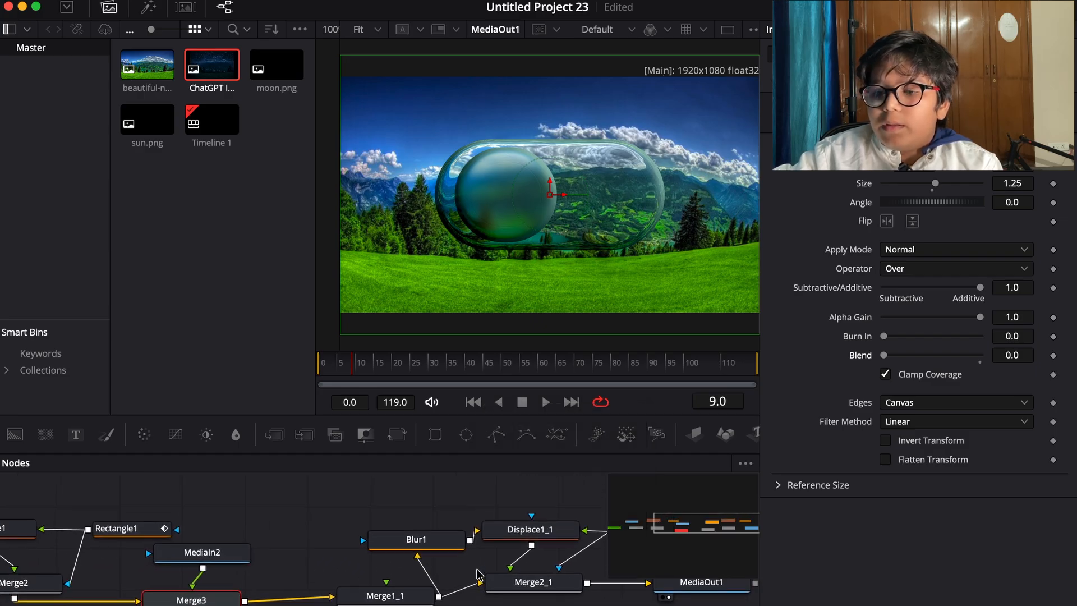
# Step: Move MediaOut1 farther along the node chain and insert a Merge node between Merge2_1 and MediaOut1
pyautogui.hscroll(-1, 480, 576)
pyautogui.hscroll(7, 308, 584)
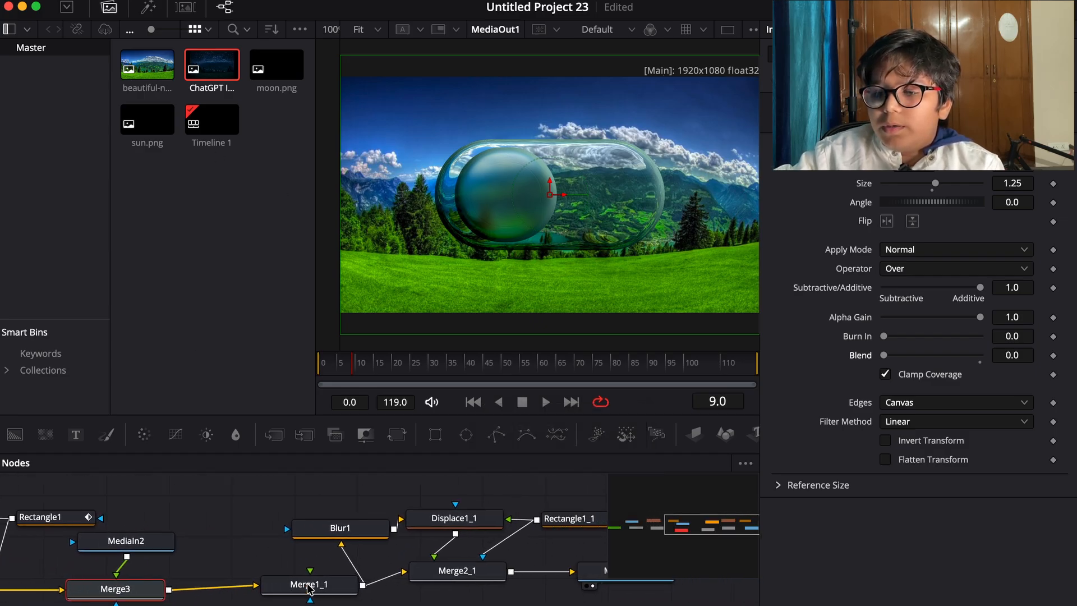
pyautogui.hscroll(2, 308, 589)
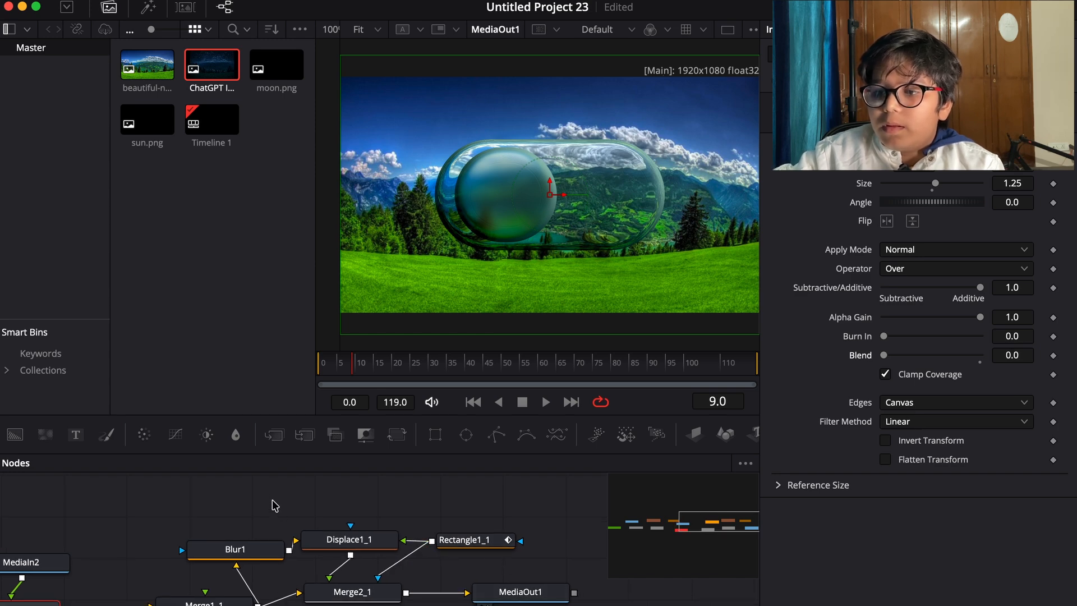
pyautogui.moveTo(496, 585); pyautogui.dragTo(721, 603)
pyautogui.hscroll(8, 721, 603)
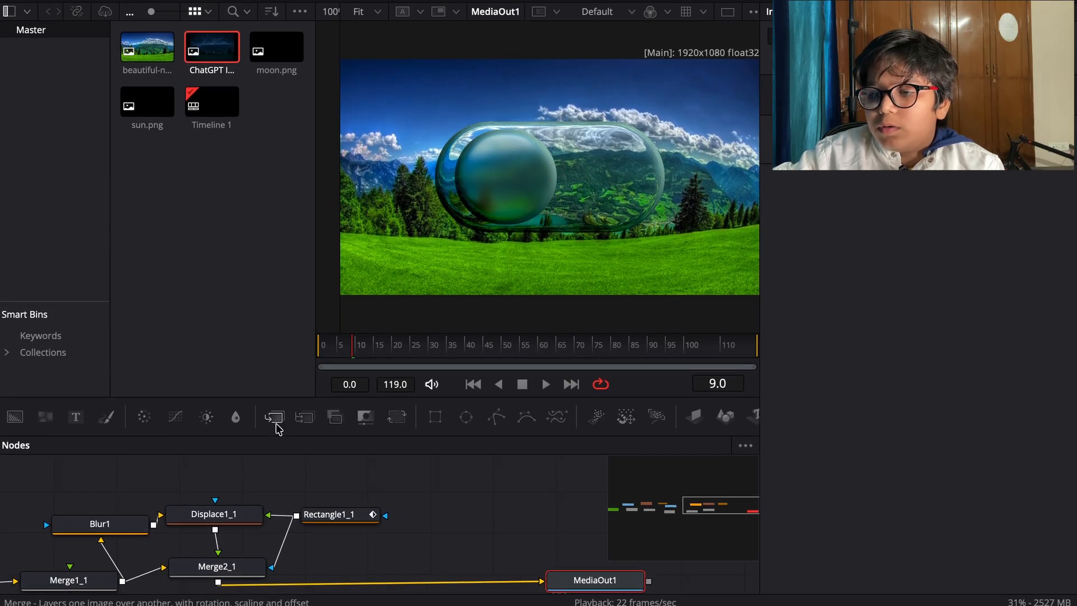
pyautogui.moveTo(274, 435); pyautogui.dragTo(410, 584)
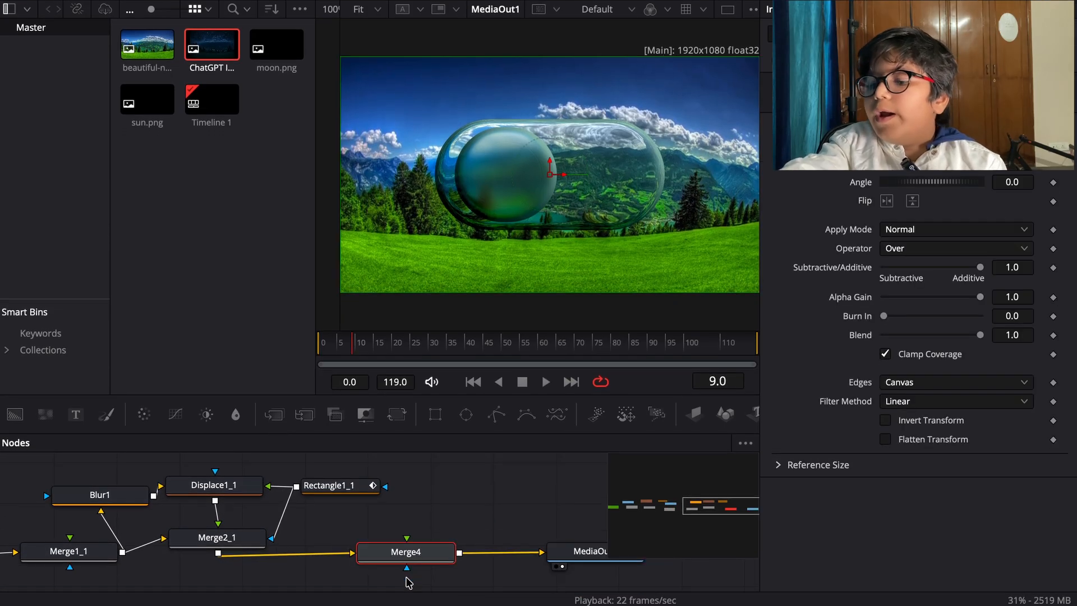
pyautogui.hotkey('shift', 'space')
pyautogui.write('blur')
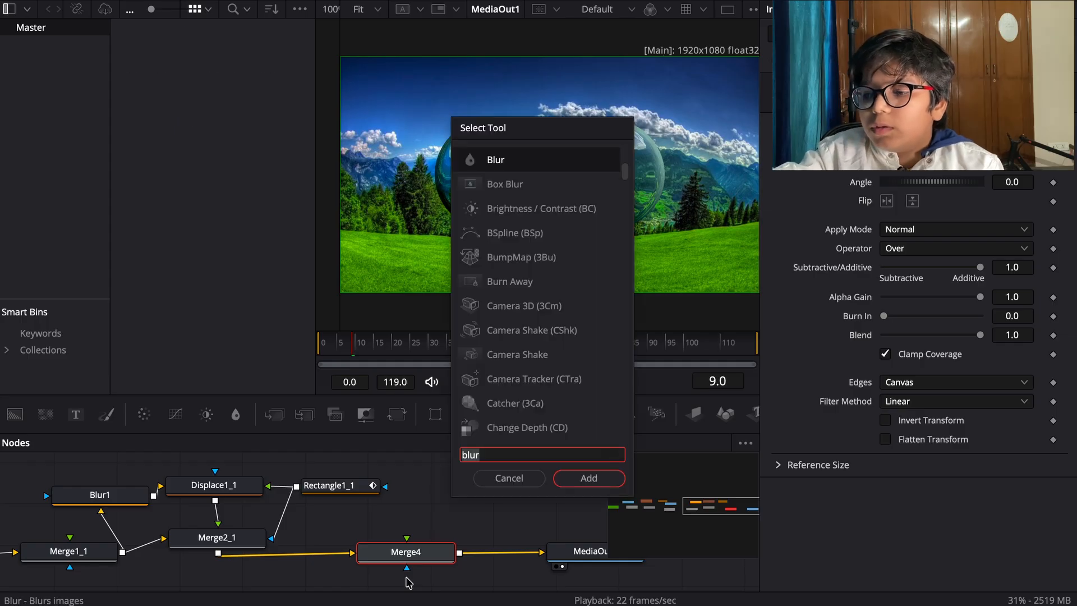
pyautogui.write('t')
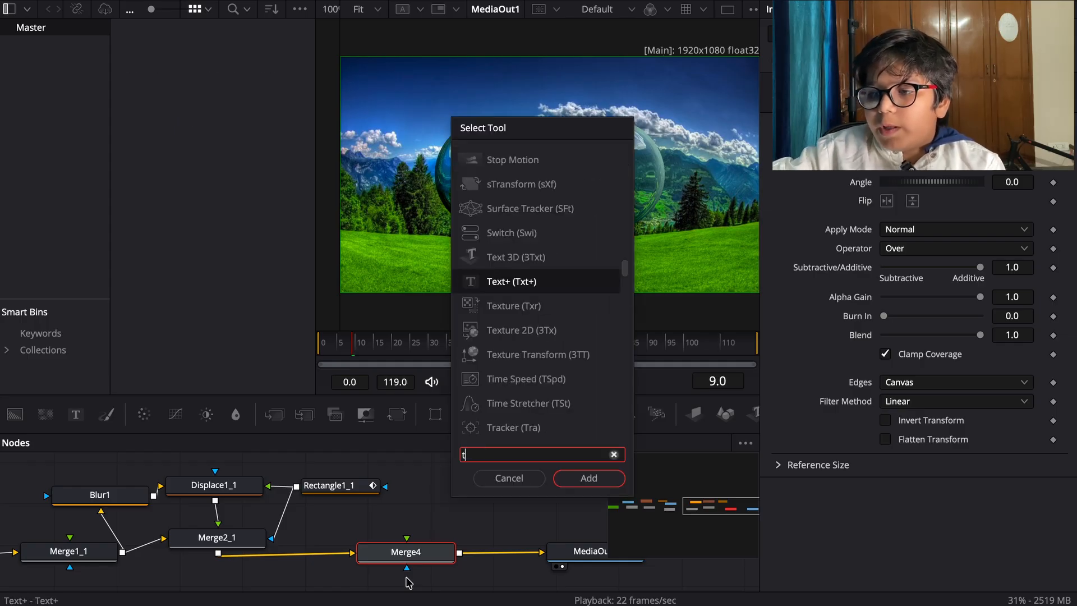
pyautogui.press('BackSpace')
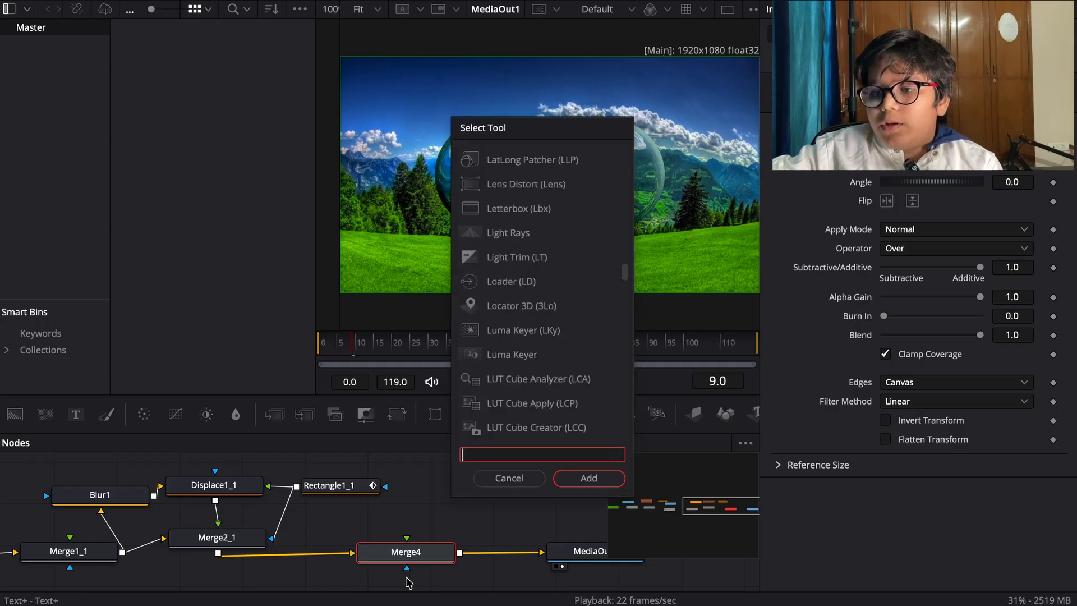
pyautogui.click(531, 486)
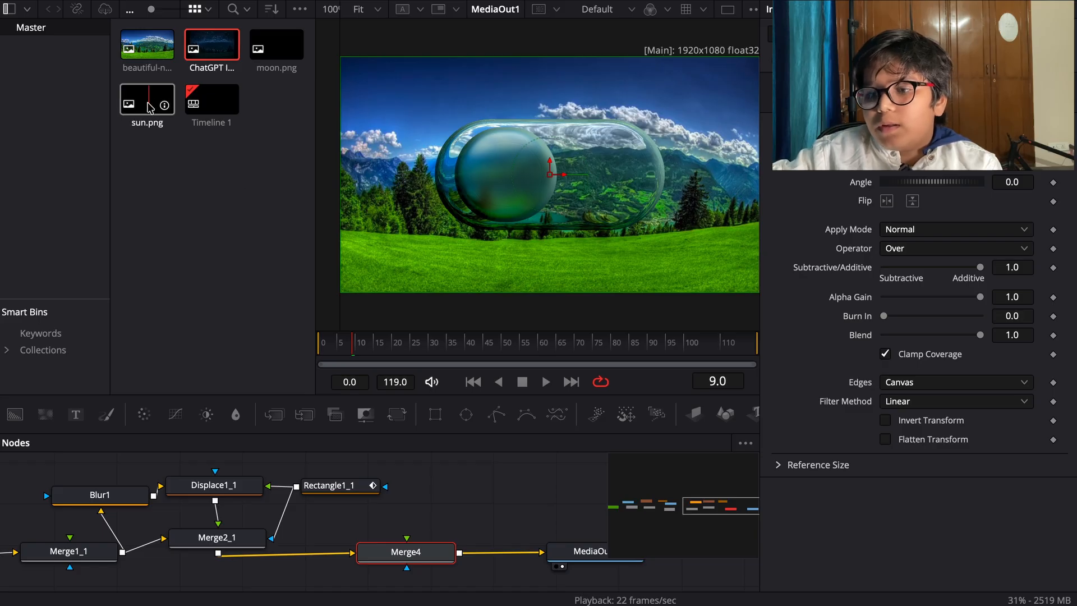
# Step: Connect sun.png to Merge4's foreground, then shrink the sun icon and center it on the glass knob
pyautogui.moveTo(150, 107); pyautogui.dragTo(410, 555)
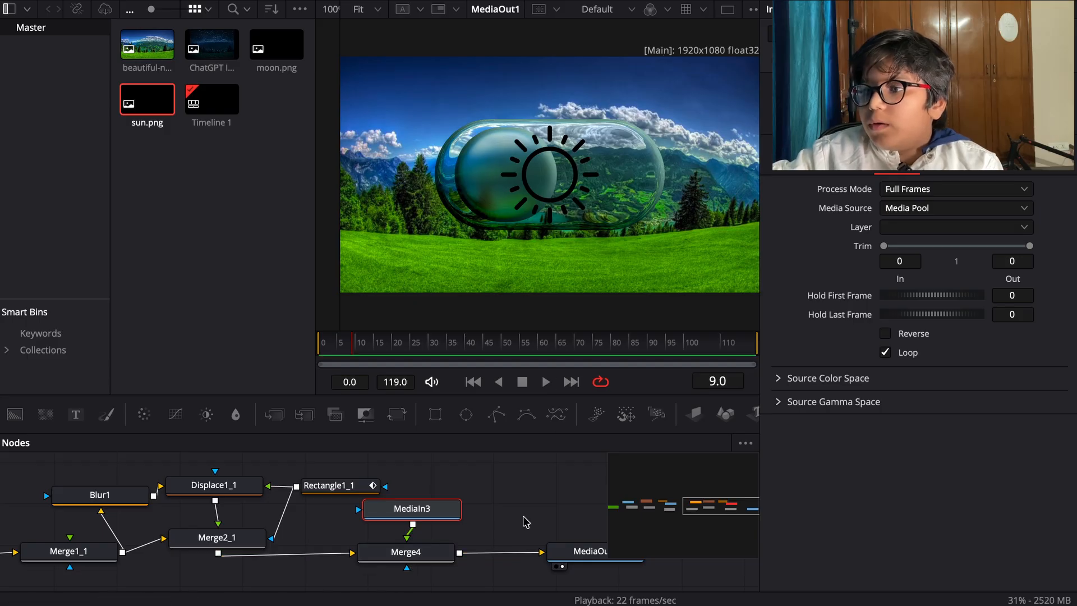
pyautogui.click(428, 553)
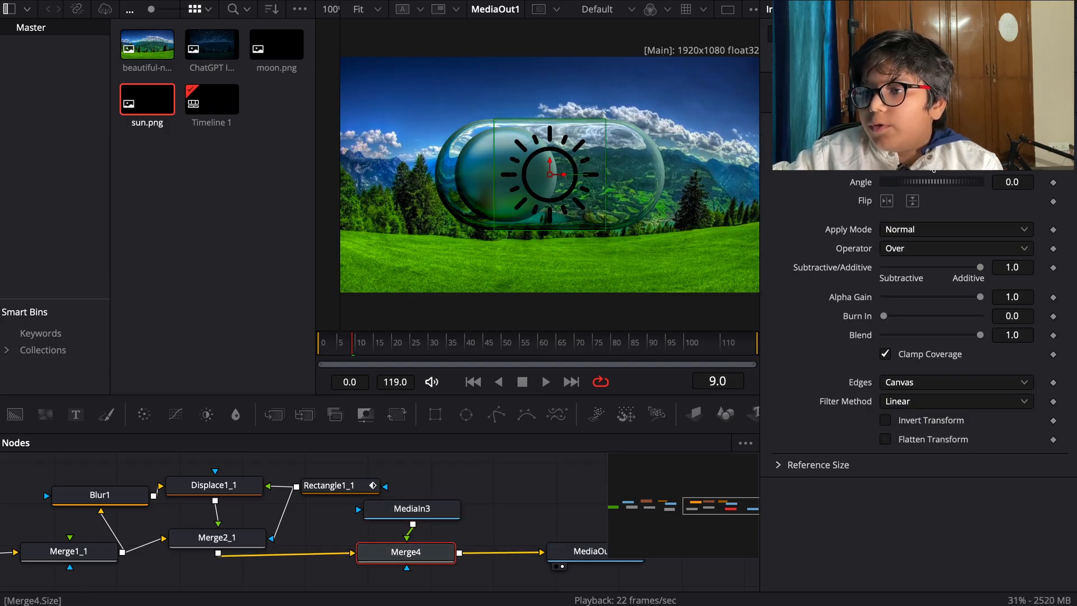
pyautogui.moveTo(934, 169); pyautogui.dragTo(921, 144)
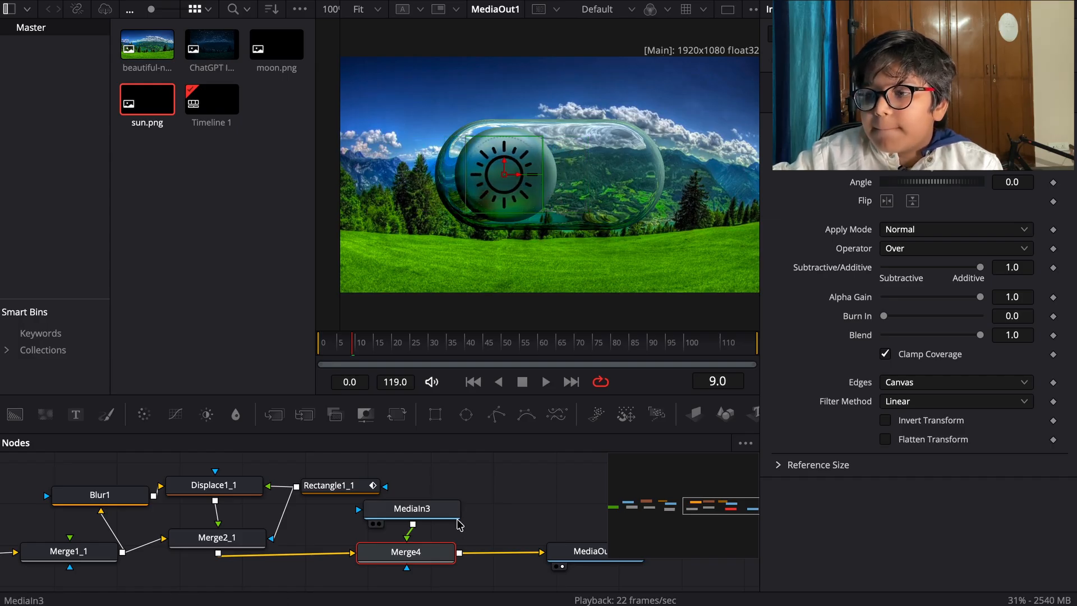
# Step: Insert another Merge node between Merge4 and MediaOut1 and connect moon.png to its foreground
pyautogui.hscroll(5, 459, 525)
pyautogui.moveTo(449, 552); pyautogui.dragTo(635, 553)
pyautogui.hscroll(2, 527, 546)
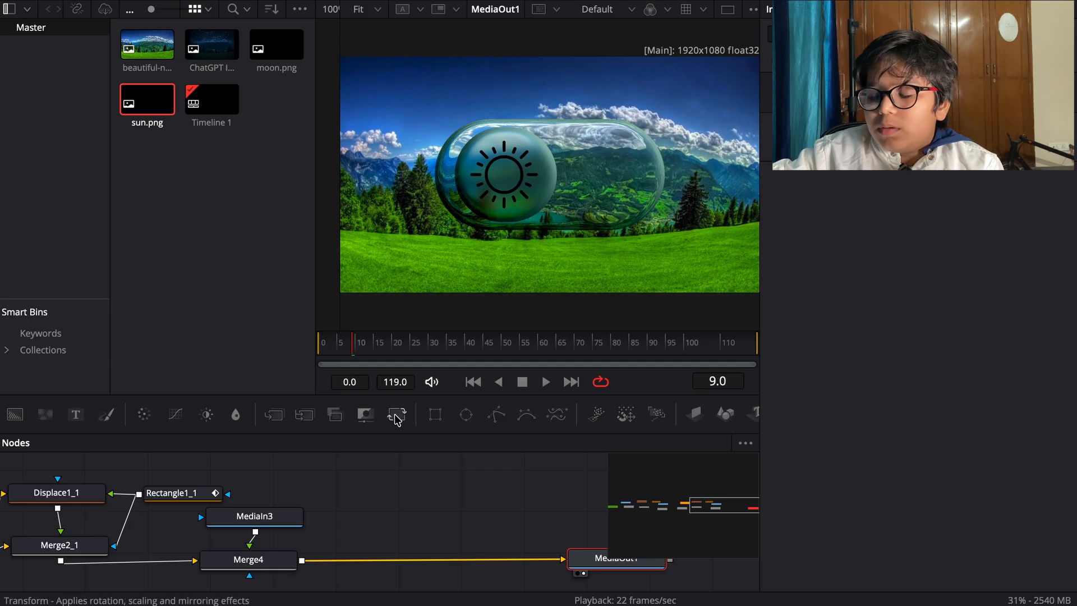
pyautogui.moveTo(277, 414); pyautogui.dragTo(434, 563)
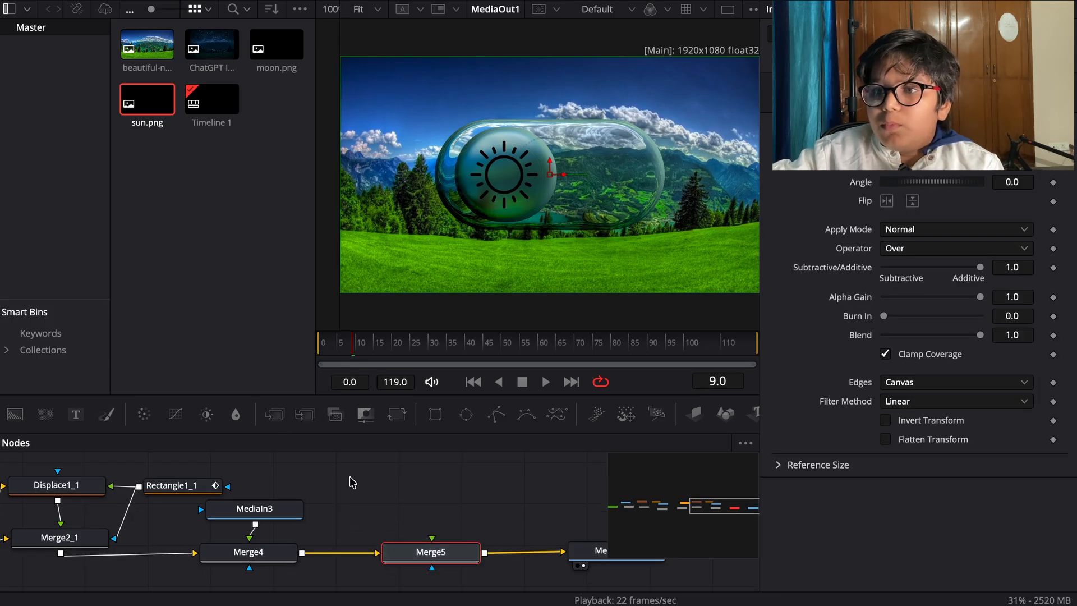
pyautogui.moveTo(277, 47); pyautogui.dragTo(442, 570)
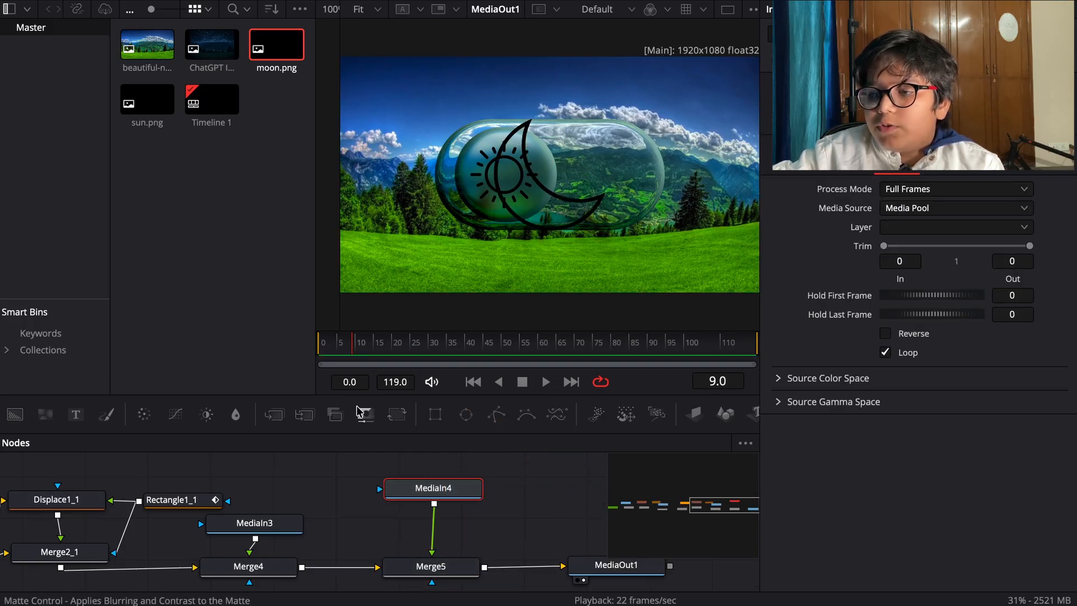
# Step: Scale down the moon icon in Merge5 and place it inside the empty half of the toggle, opposite the sun
pyautogui.click(441, 567)
pyautogui.scroll(-1, 441, 561)
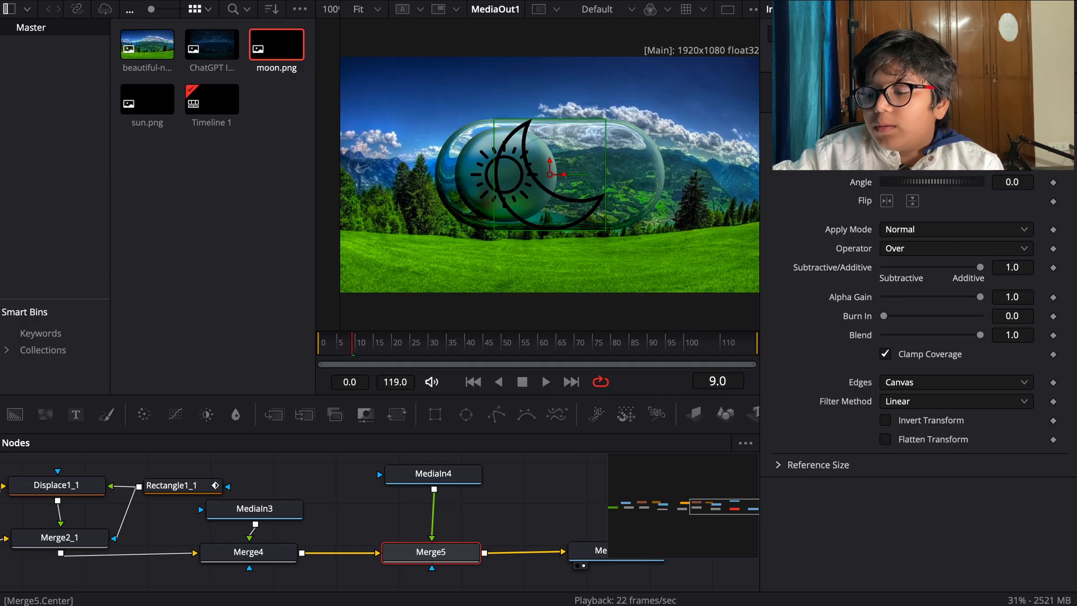
pyautogui.moveTo(932, 173); pyautogui.dragTo(920, 171)
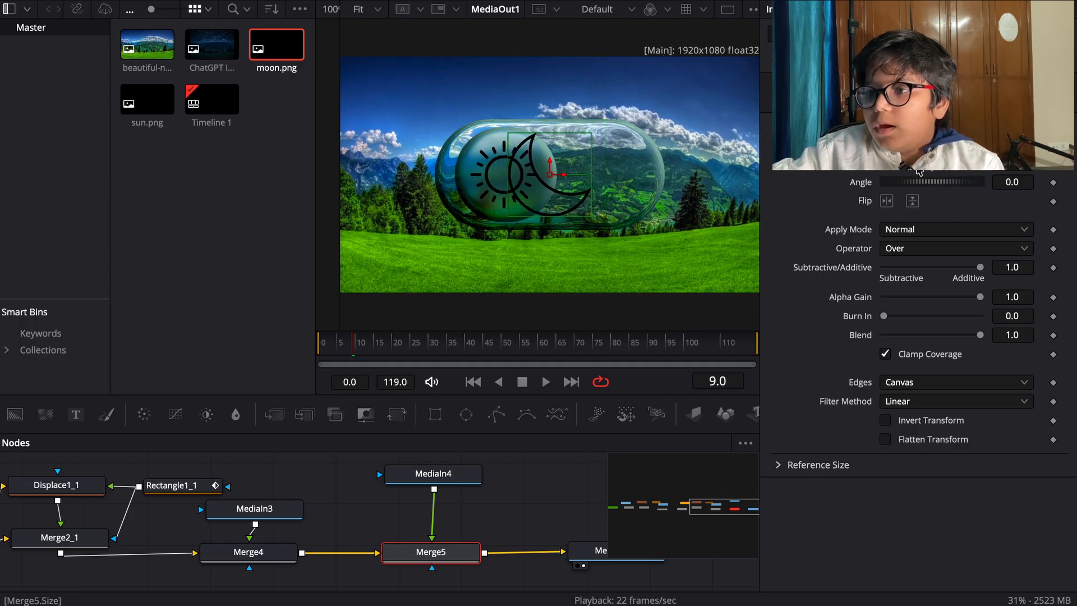
pyautogui.moveTo(550, 174); pyautogui.dragTo(617, 174)
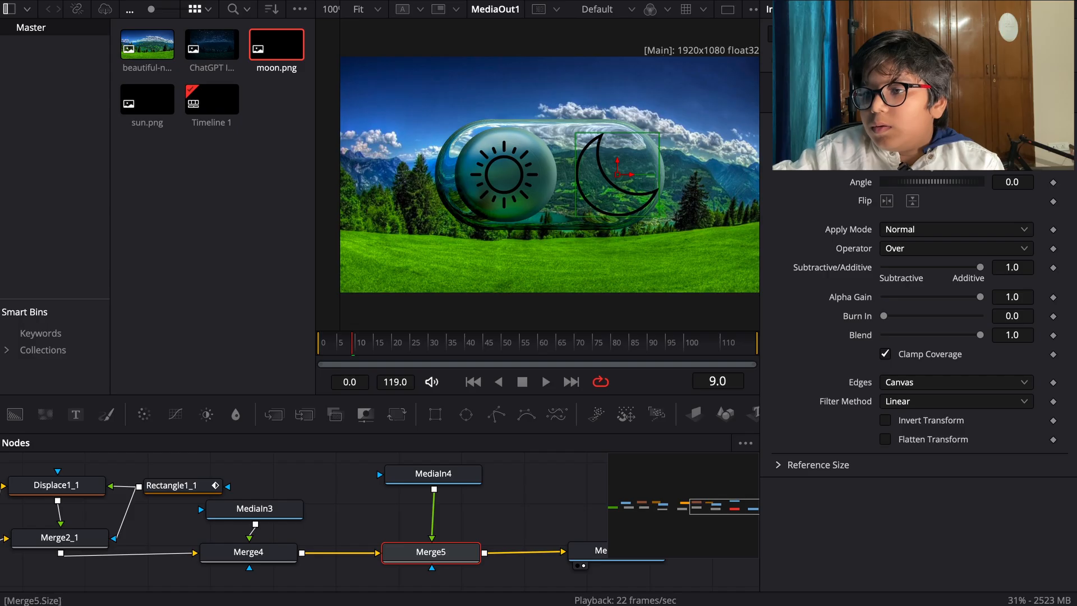
pyautogui.moveTo(920, 163); pyautogui.dragTo(922, 145)
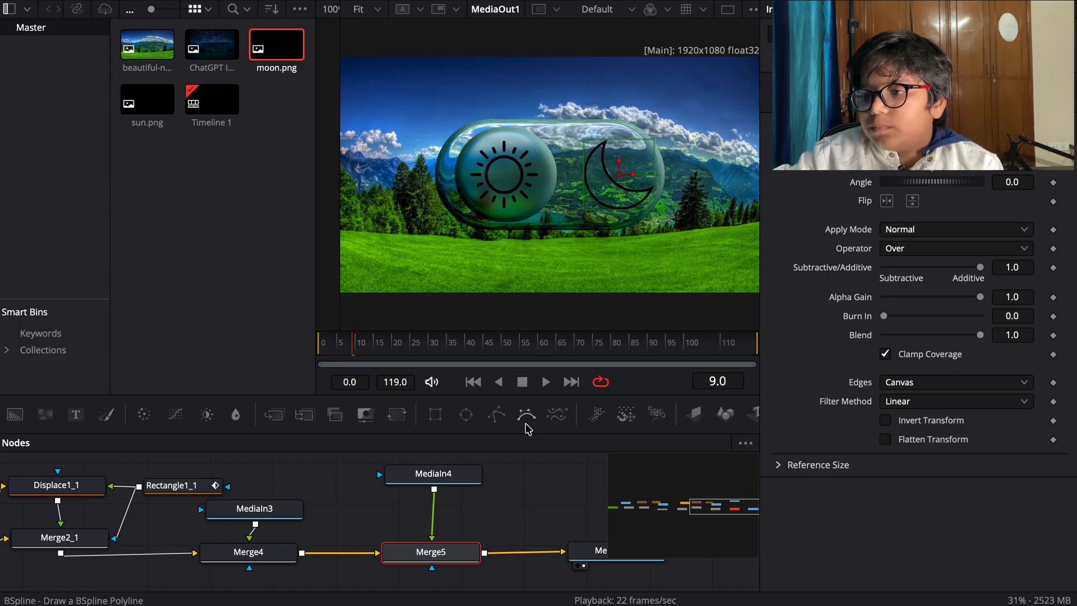
pyautogui.hscroll(-3, 466, 489)
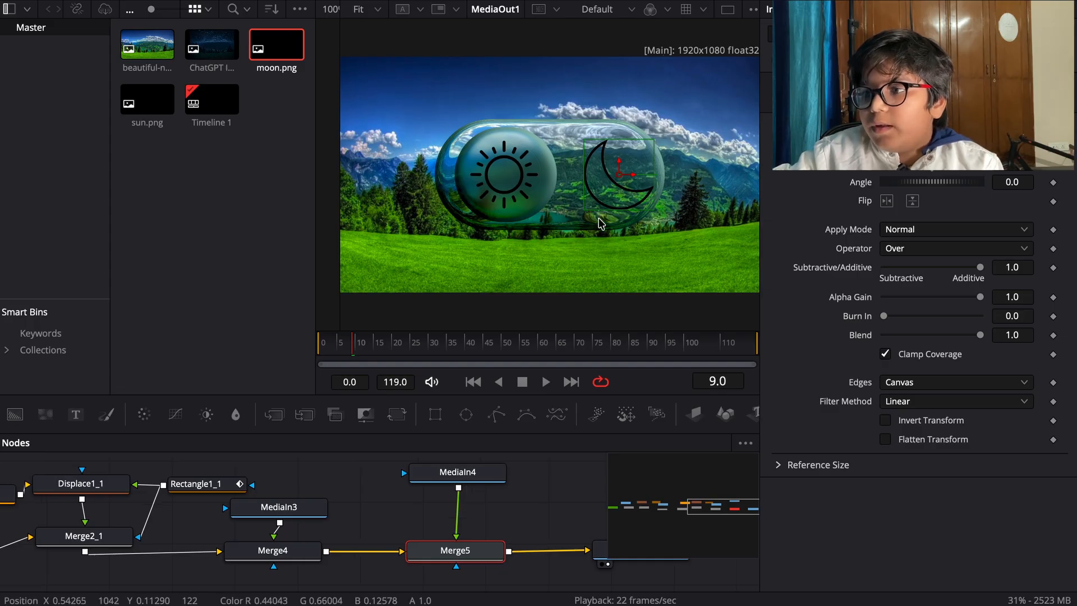
pyautogui.moveTo(915, 168); pyautogui.dragTo(911, 168)
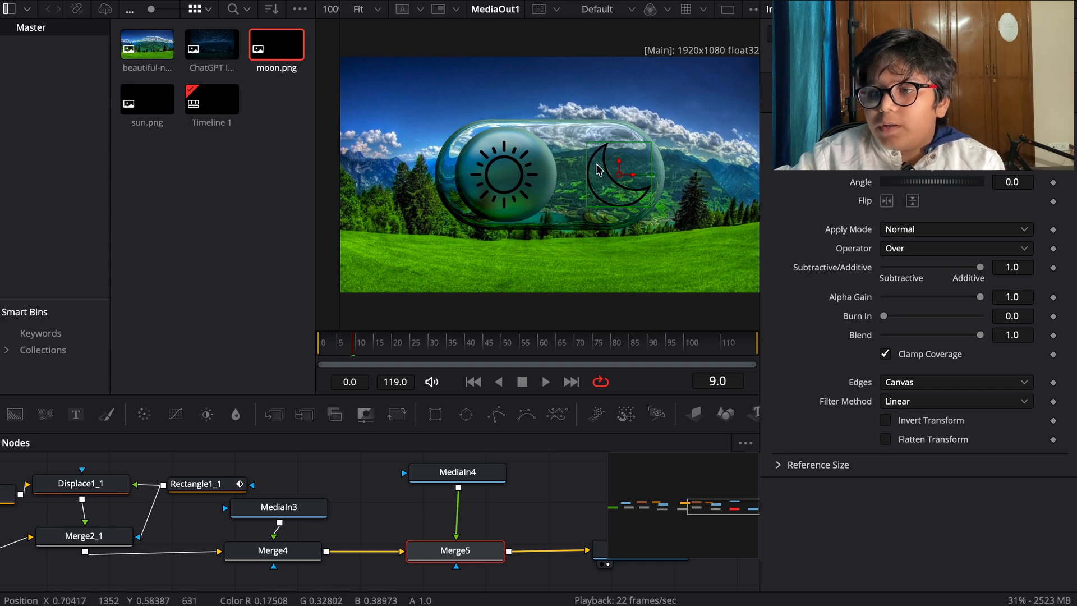
# Step: Play the animation from the first frame to check the sun and moon icons against the toggle
pyautogui.moveTo(356, 346); pyautogui.dragTo(292, 338)
pyautogui.press('space')
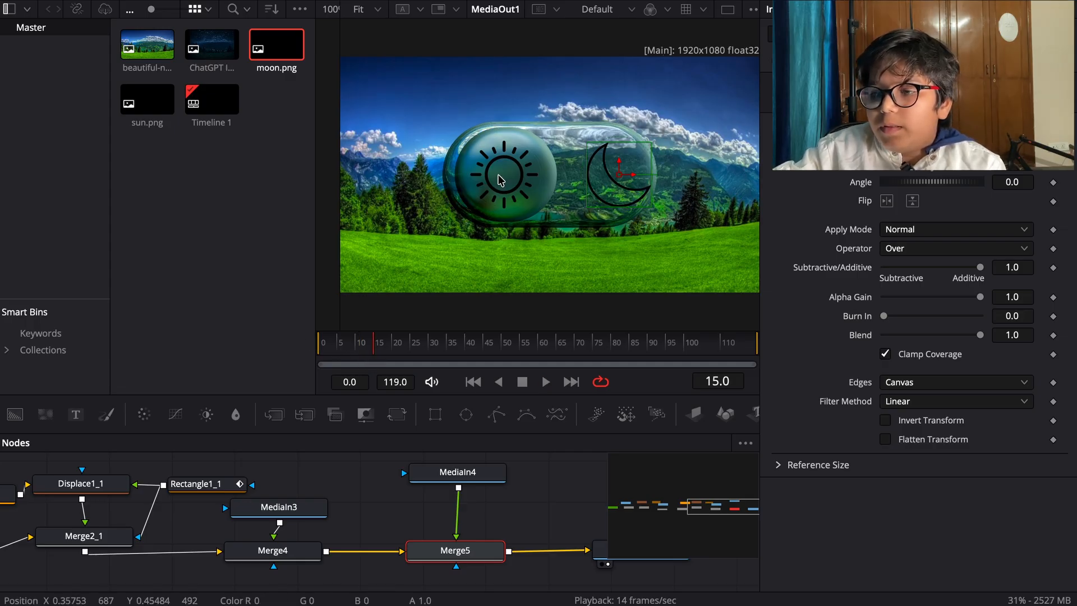
pyautogui.hscroll(-3, 508, 482)
pyautogui.hscroll(-1, 508, 483)
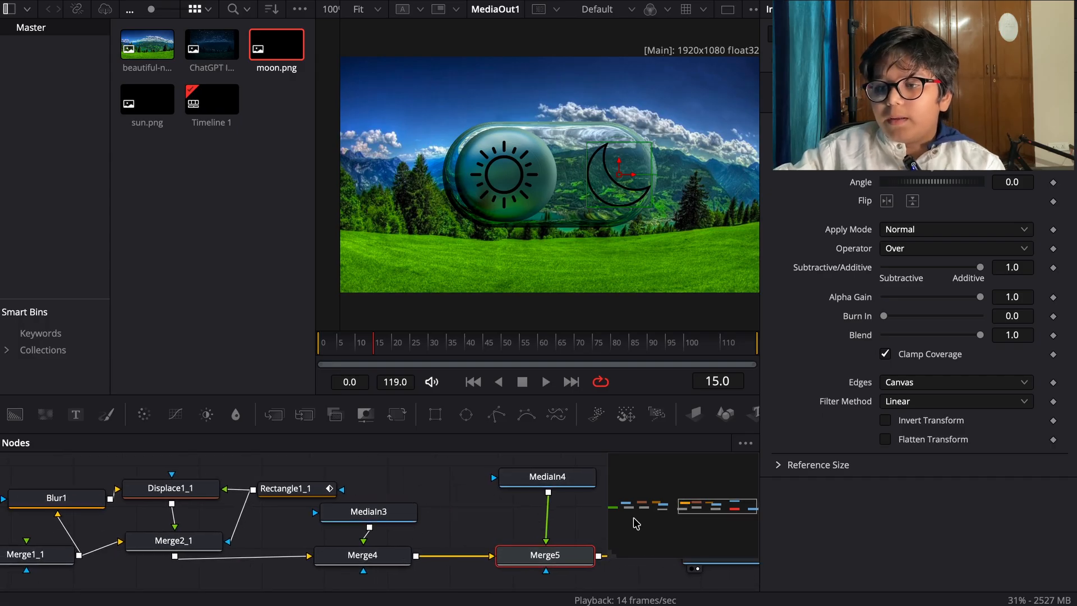
pyautogui.hscroll(2, 365, 513)
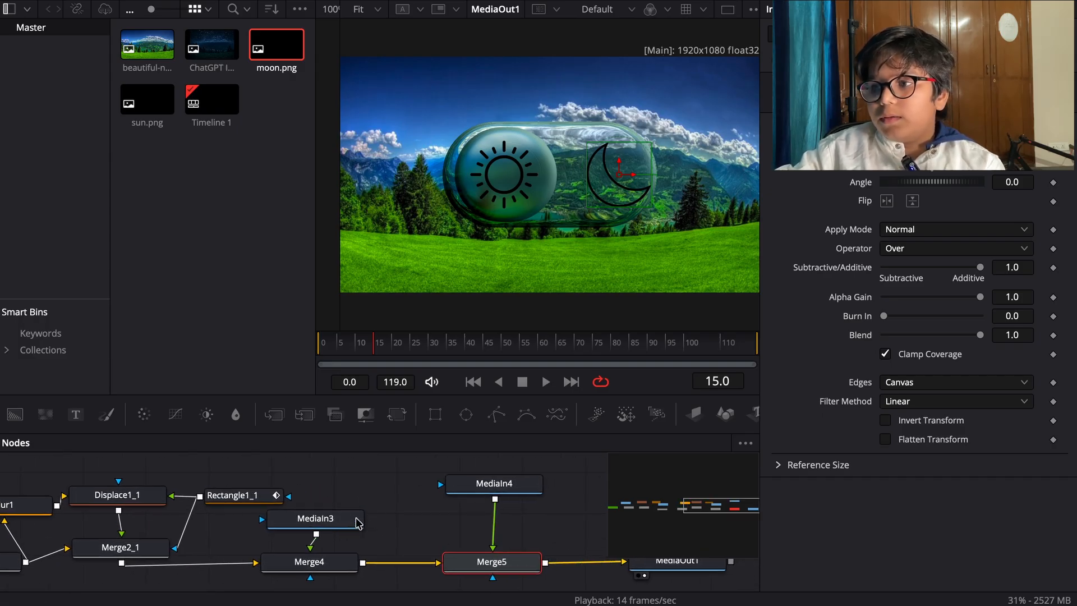
# Step: Recheck the moon icon's size in Merge5 and enlarge the sun icon in Merge4 to nearly fill the glass knob
pyautogui.click(468, 489)
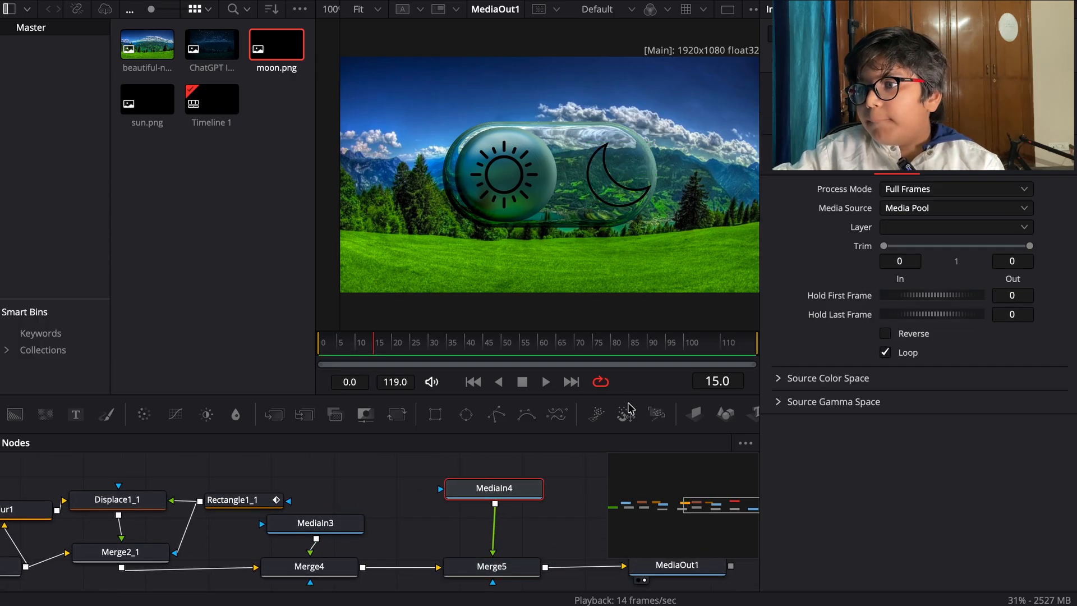
pyautogui.click(492, 567)
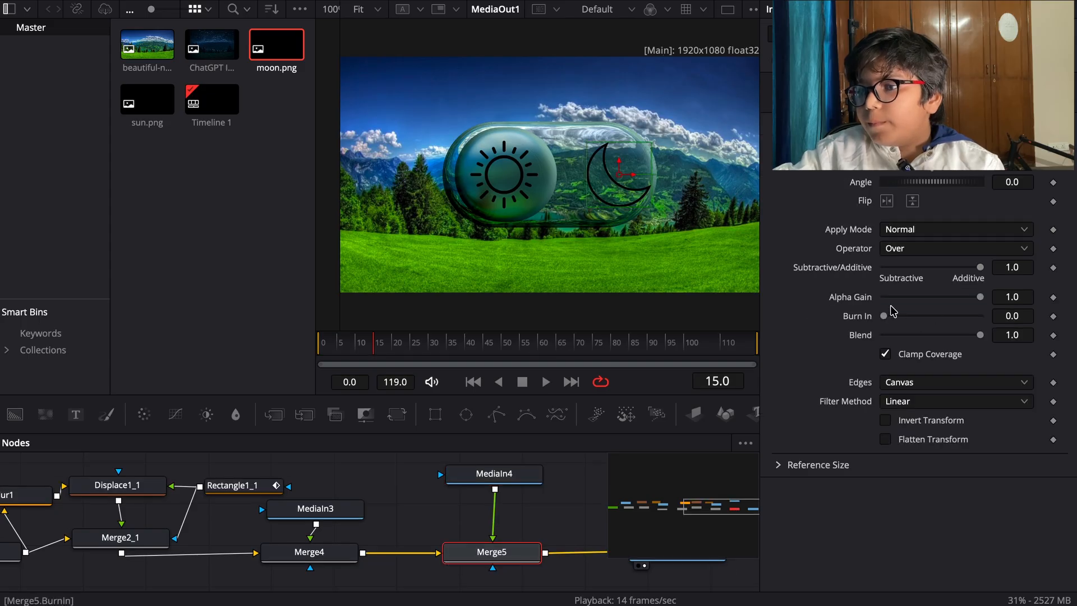
pyautogui.moveTo(913, 163); pyautogui.dragTo(916, 163)
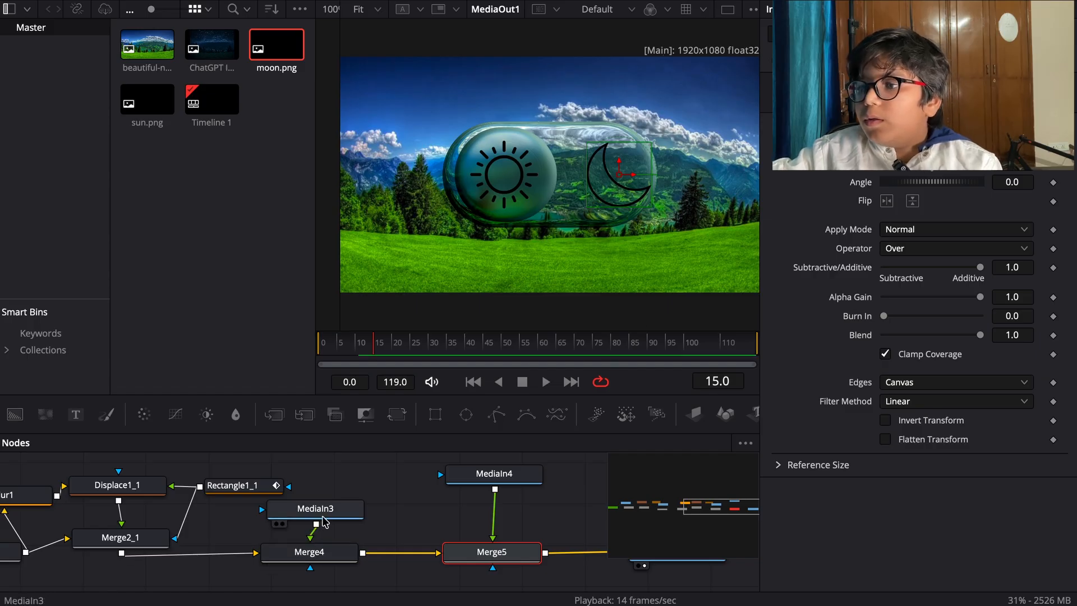
pyautogui.click(356, 505)
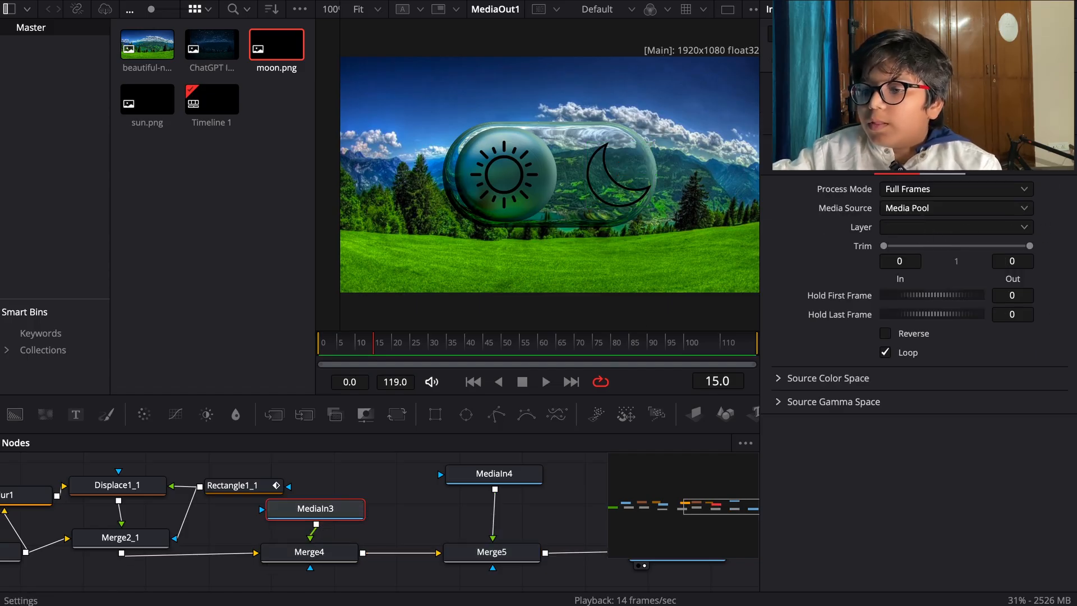
pyautogui.click(312, 552)
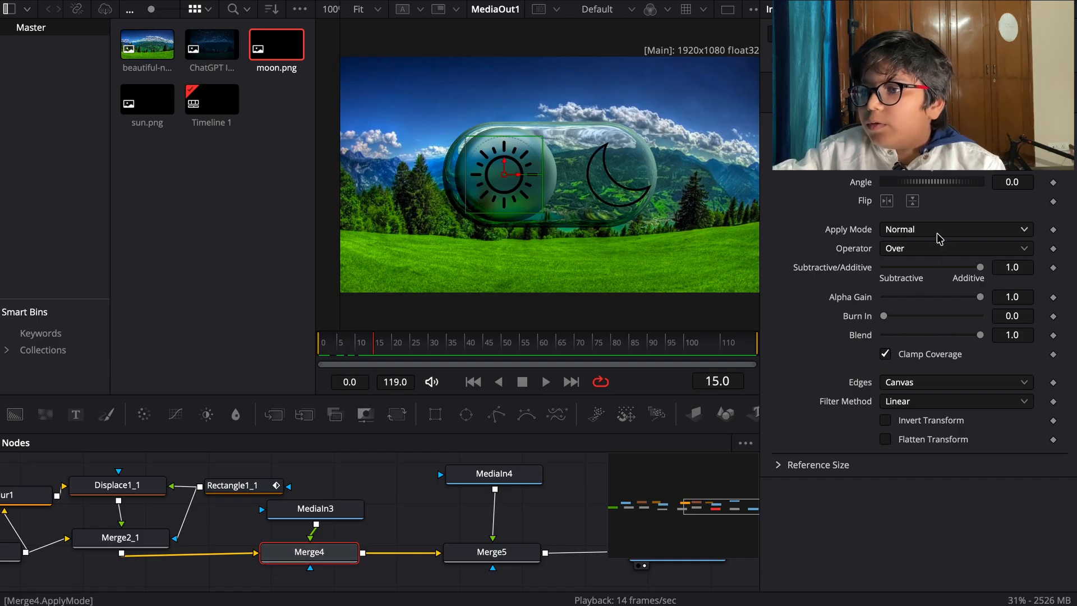
pyautogui.moveTo(922, 164); pyautogui.dragTo(904, 162)
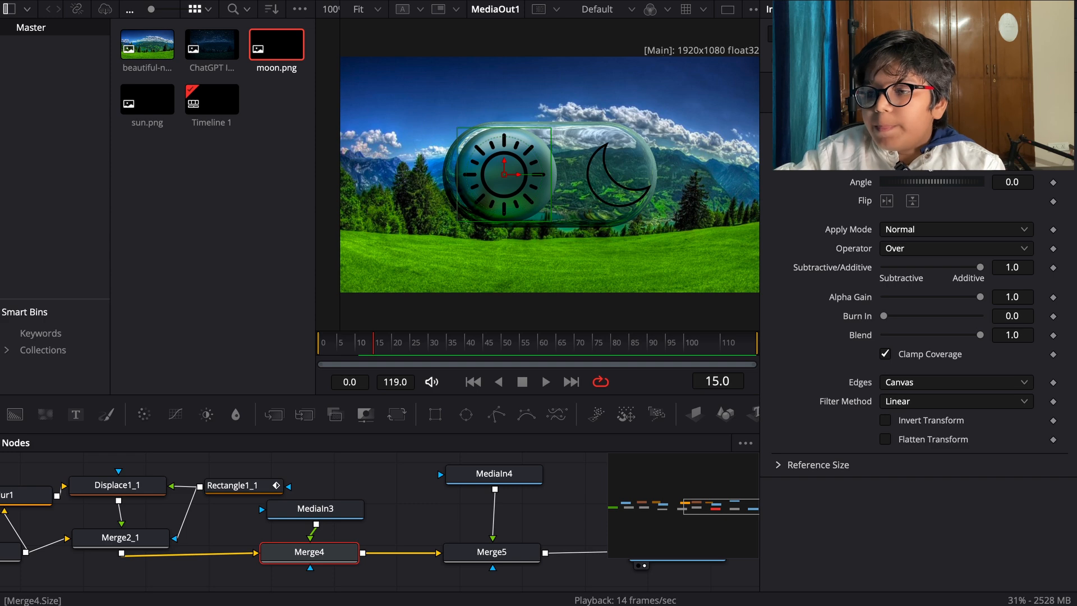
# Step: Keyframe Rectangle1_1's Center at frame 15, set Center X to 0.634 at frame 30 to slide the knob over the moon, and scrub back
pyautogui.hscroll(-3, 442, 522)
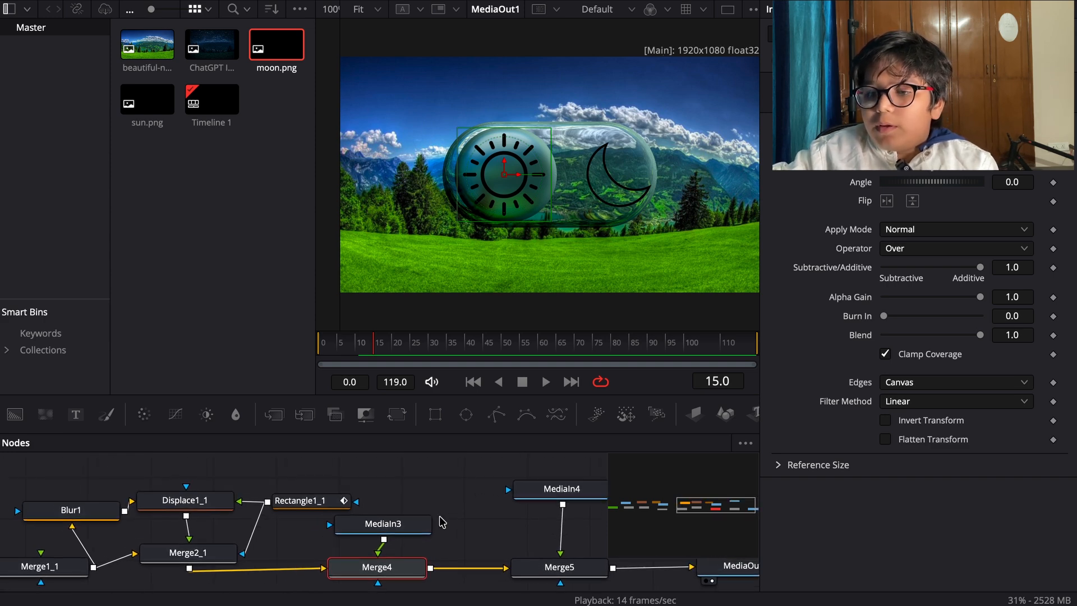
pyautogui.click(292, 507)
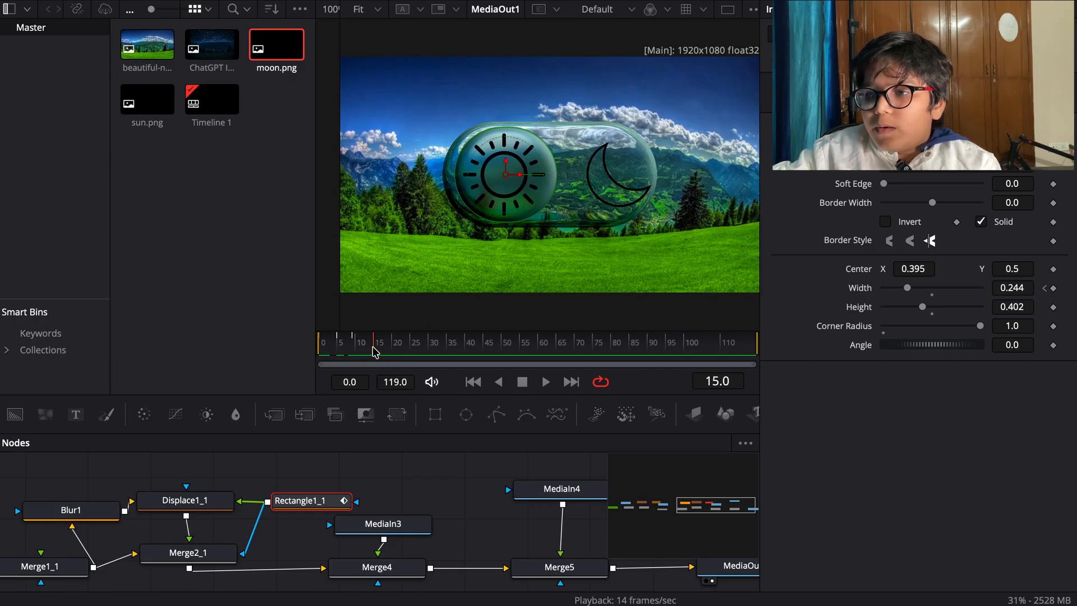
pyautogui.moveTo(374, 348)
pyautogui.mouseDown()
pyautogui.moveTo(361, 349)
pyautogui.moveTo(376, 353)
pyautogui.mouseUp()
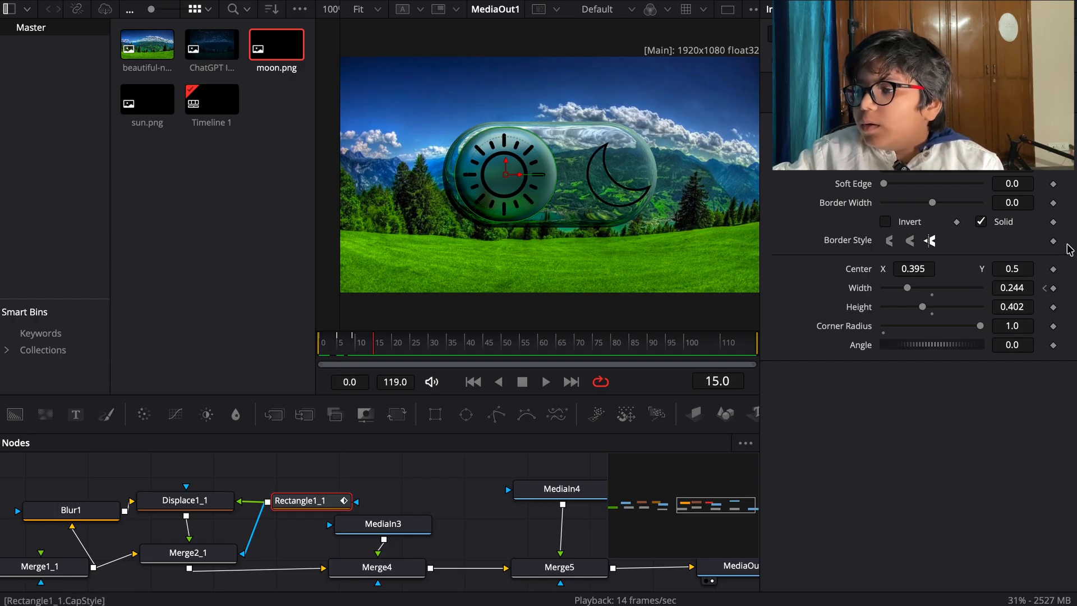
pyautogui.click(1053, 269)
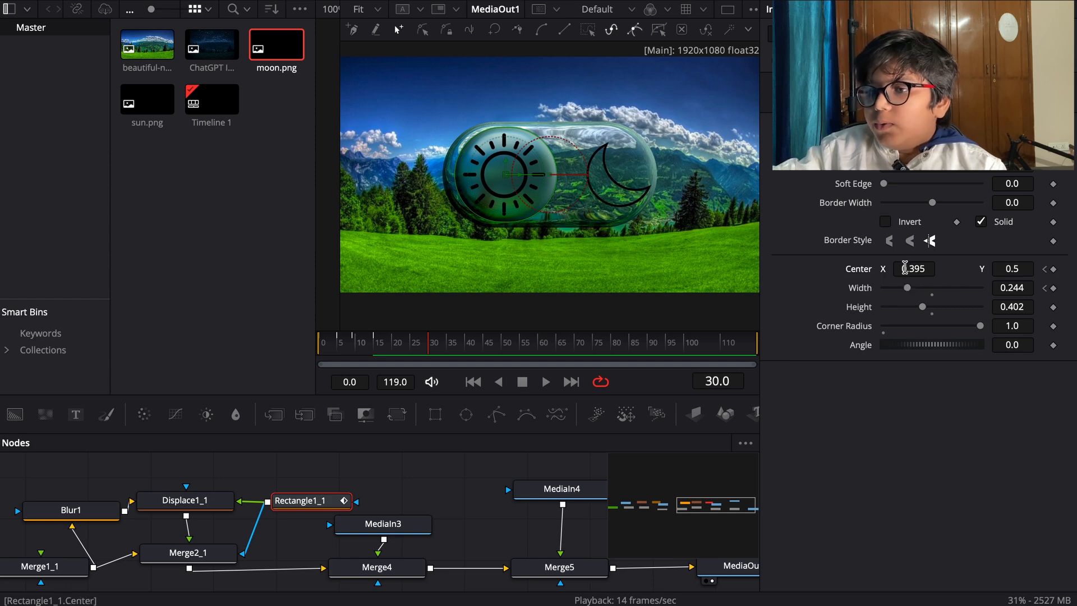
pyautogui.moveTo(905, 268); pyautogui.dragTo(1040, 268)
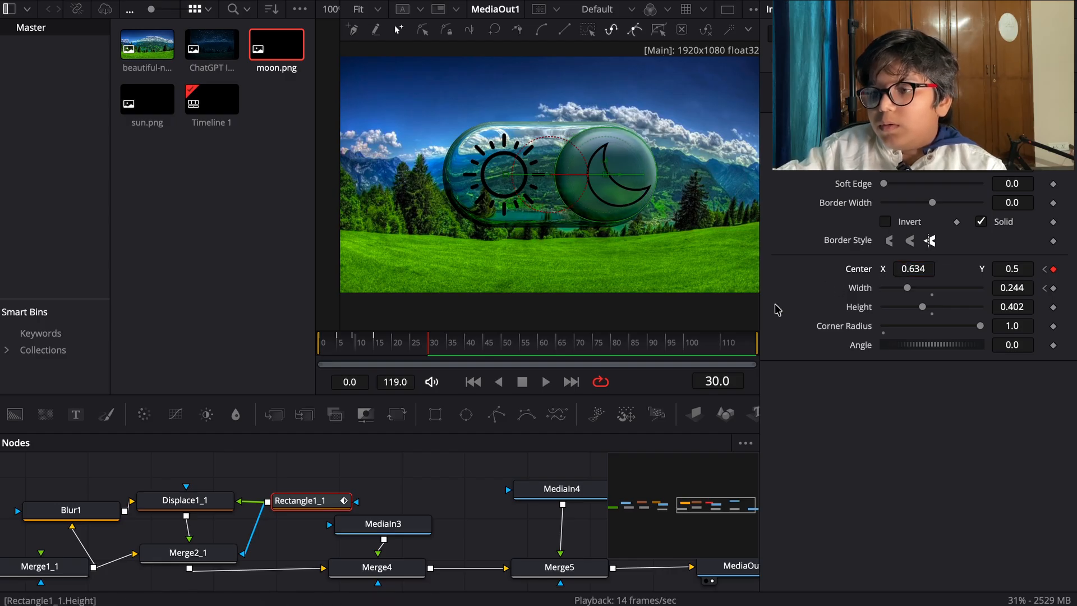
pyautogui.moveTo(429, 356); pyautogui.dragTo(353, 346)
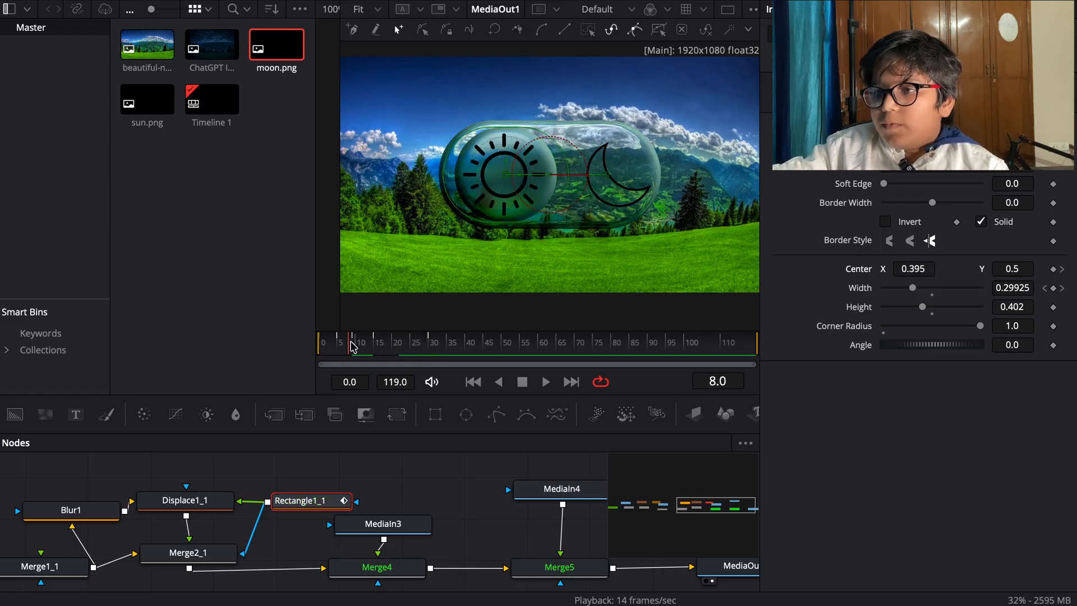
# Step: Play the animation to check the knob's slide from the sun to the moon, and return to frame 12
pyautogui.press('space')
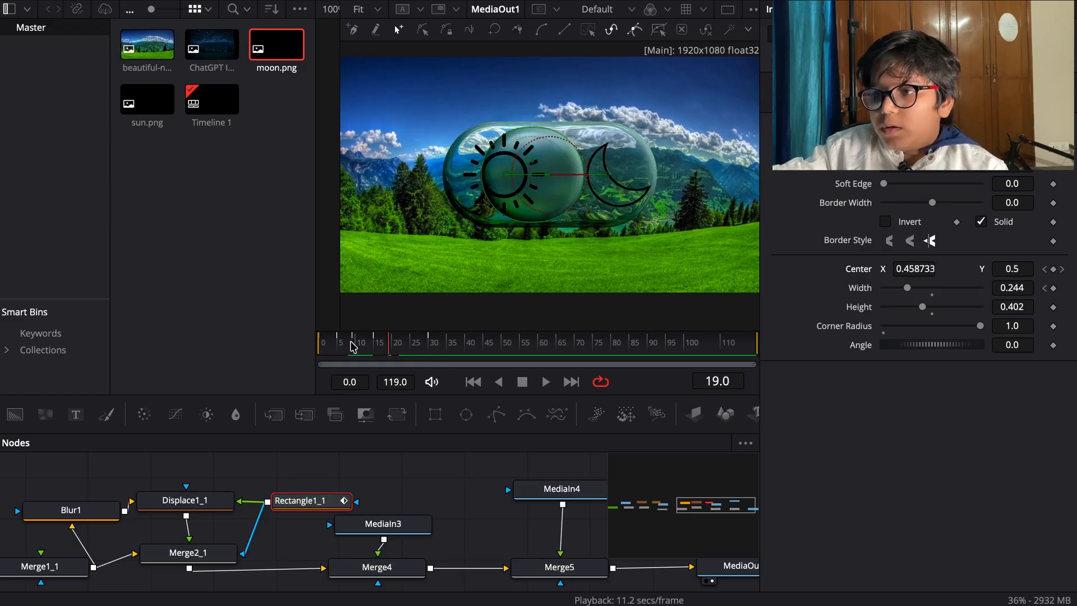
pyautogui.press('space')
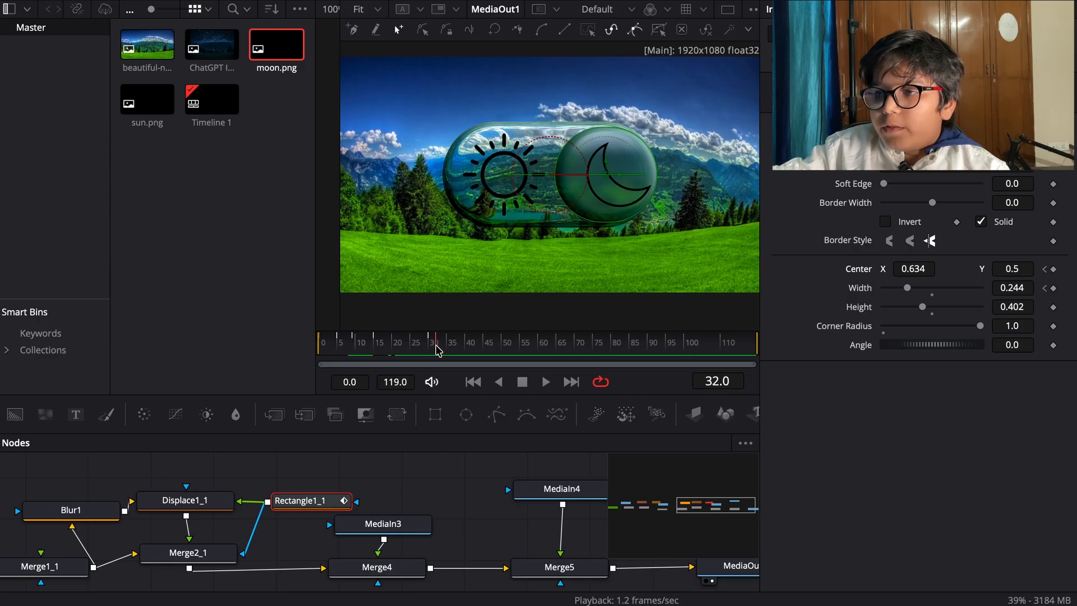
pyautogui.moveTo(438, 351); pyautogui.dragTo(367, 342)
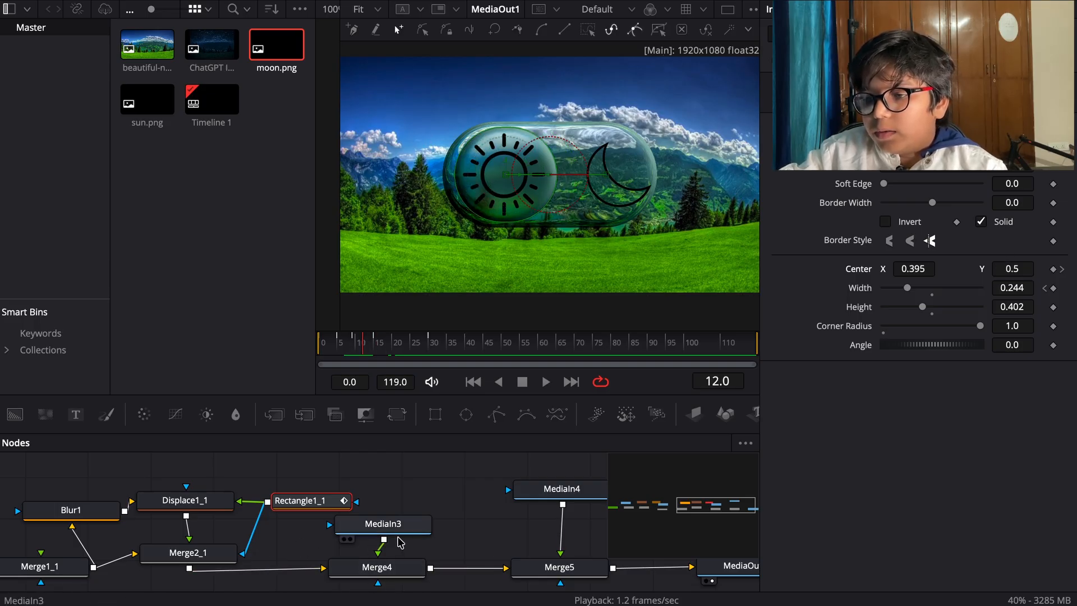
# Step: Keyframe Merge4's Size at frame 12, shrink the sun icon at frame 30, and scrub back to check the change
pyautogui.click(399, 537)
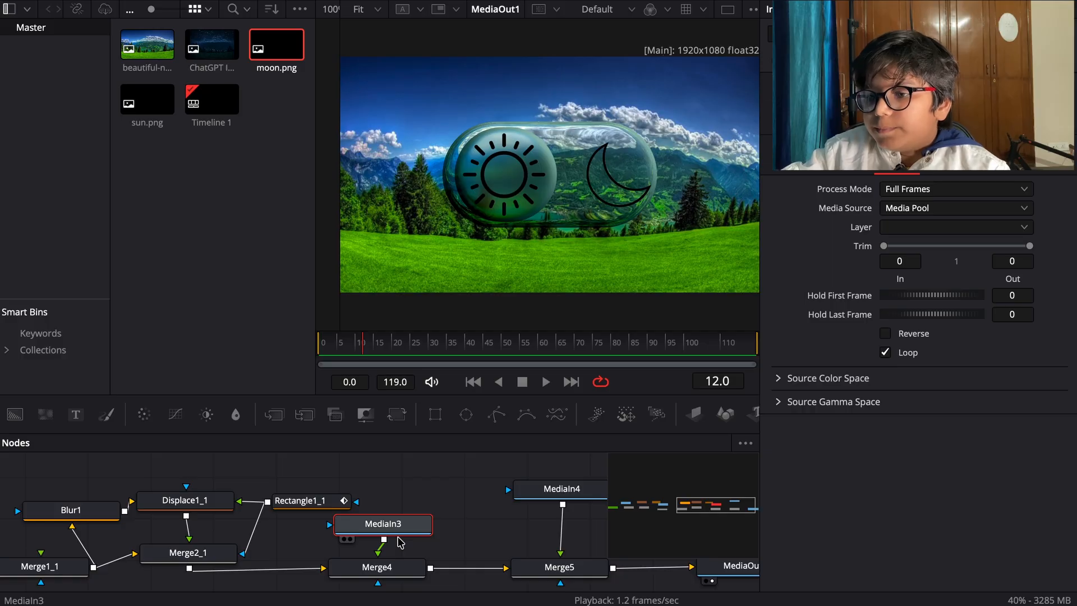
pyautogui.click(392, 572)
pyautogui.scroll(-1, 396, 583)
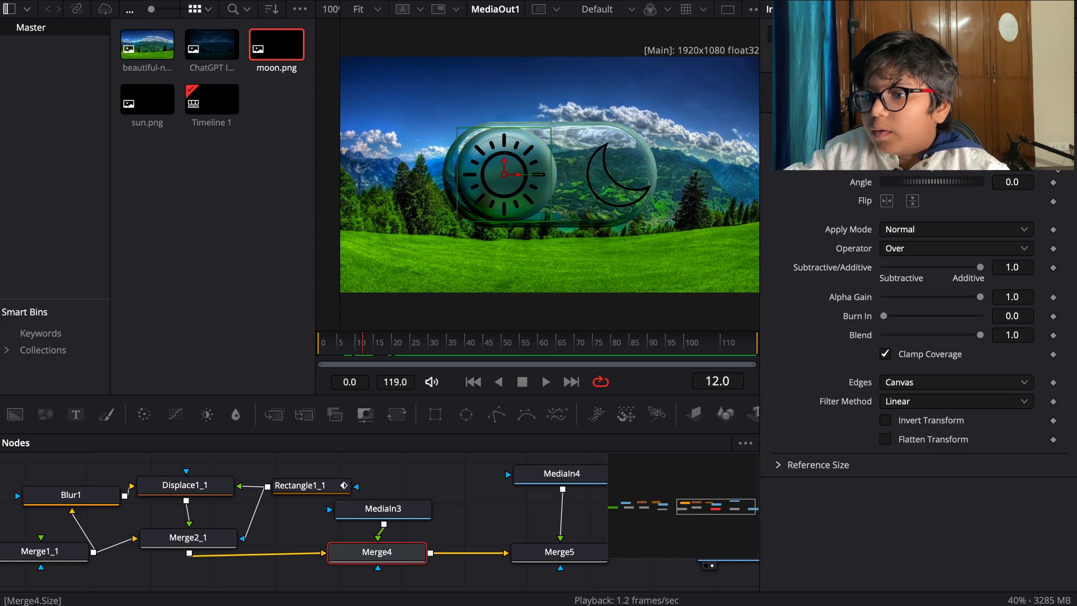
pyautogui.click(1054, 163)
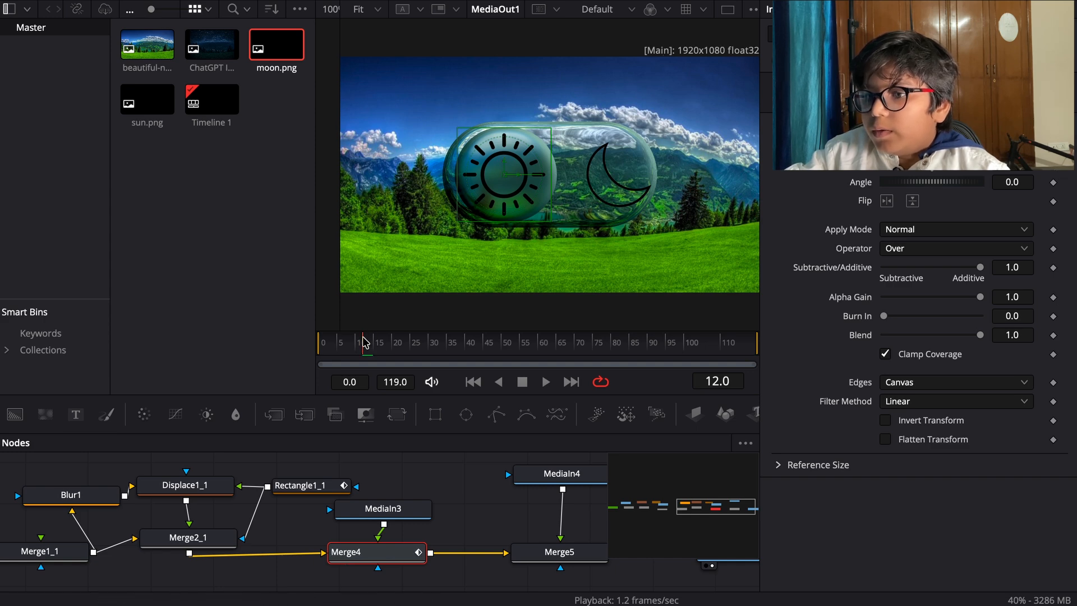
pyautogui.moveTo(366, 342); pyautogui.dragTo(434, 354)
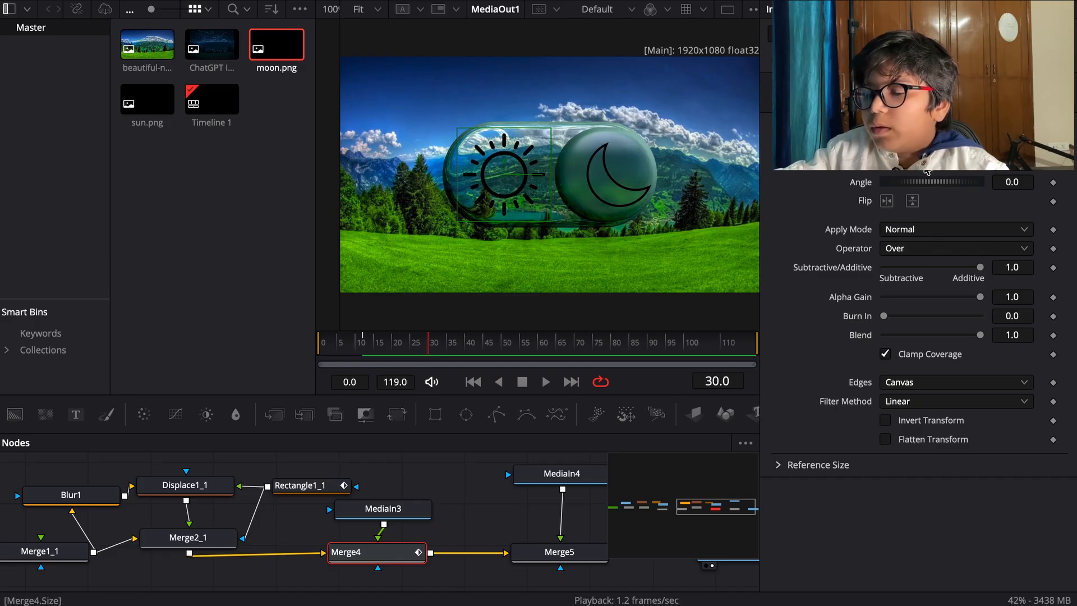
pyautogui.moveTo(927, 171); pyautogui.dragTo(915, 173)
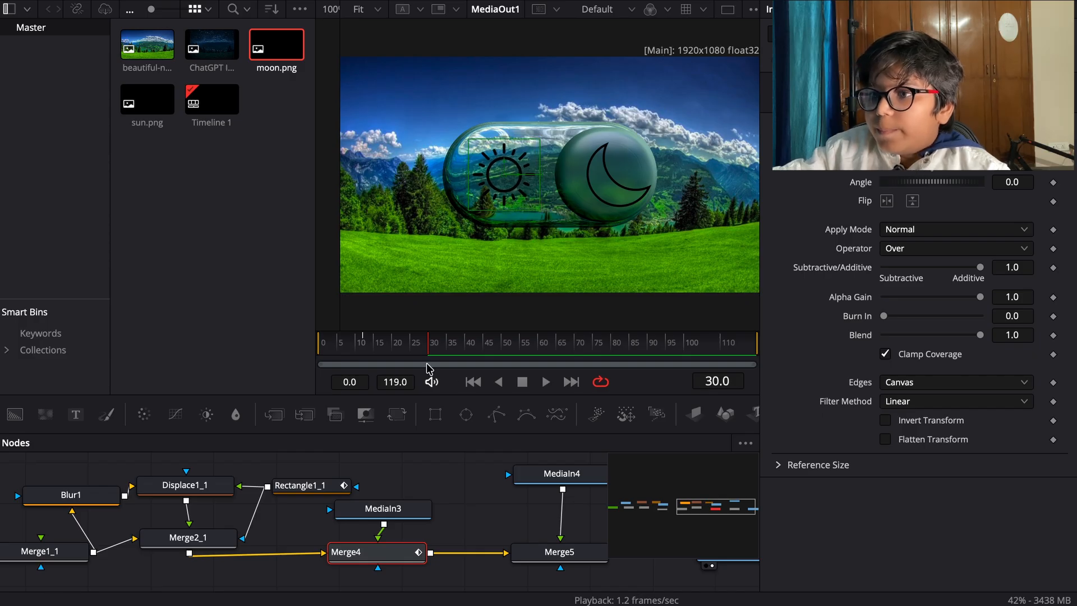
pyautogui.moveTo(429, 359); pyautogui.dragTo(366, 355)
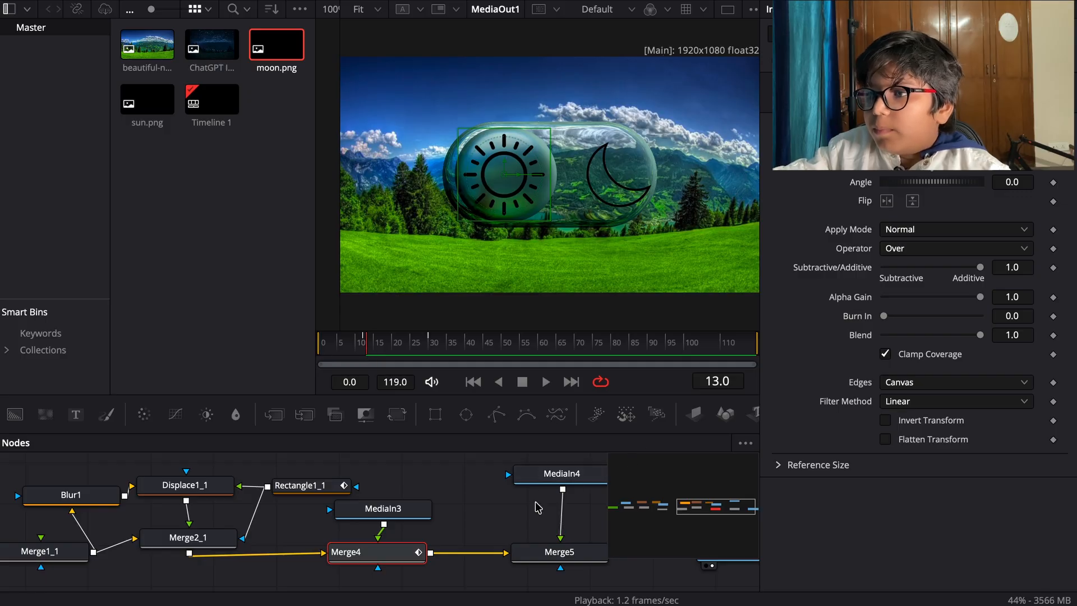
# Step: Reduce Merge5's Size slightly so the moon icon is smaller before the knob reaches it
pyautogui.click(553, 483)
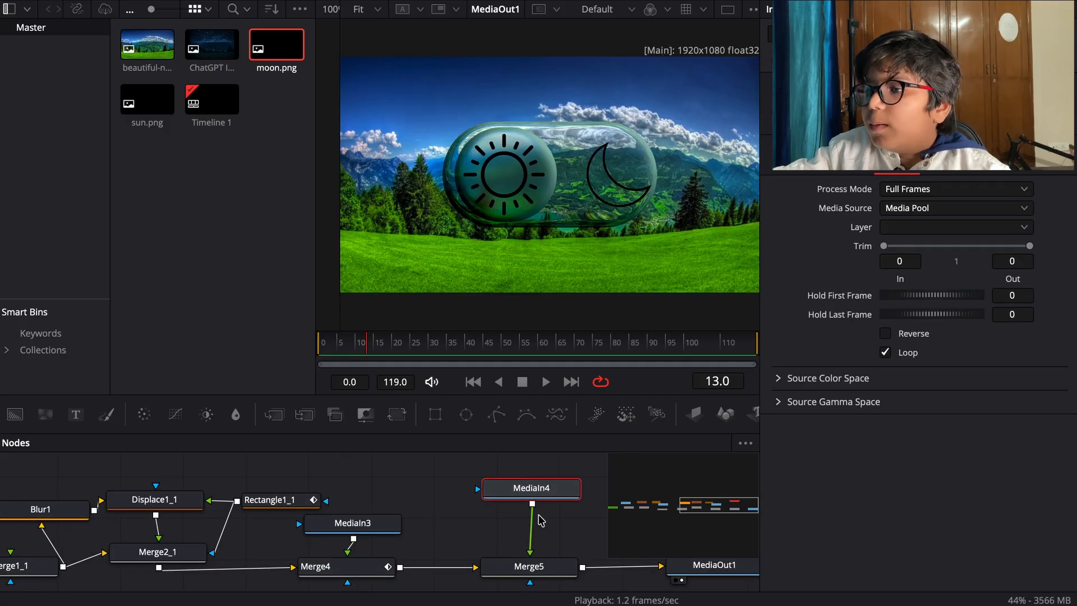
pyautogui.click(538, 571)
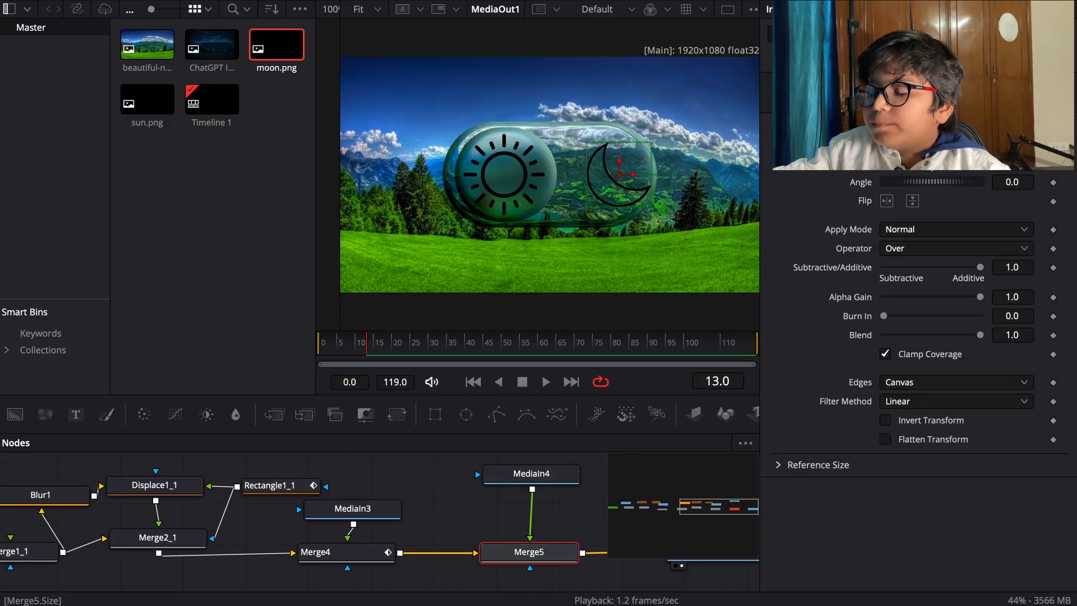
pyautogui.moveTo(954, 163); pyautogui.dragTo(943, 162)
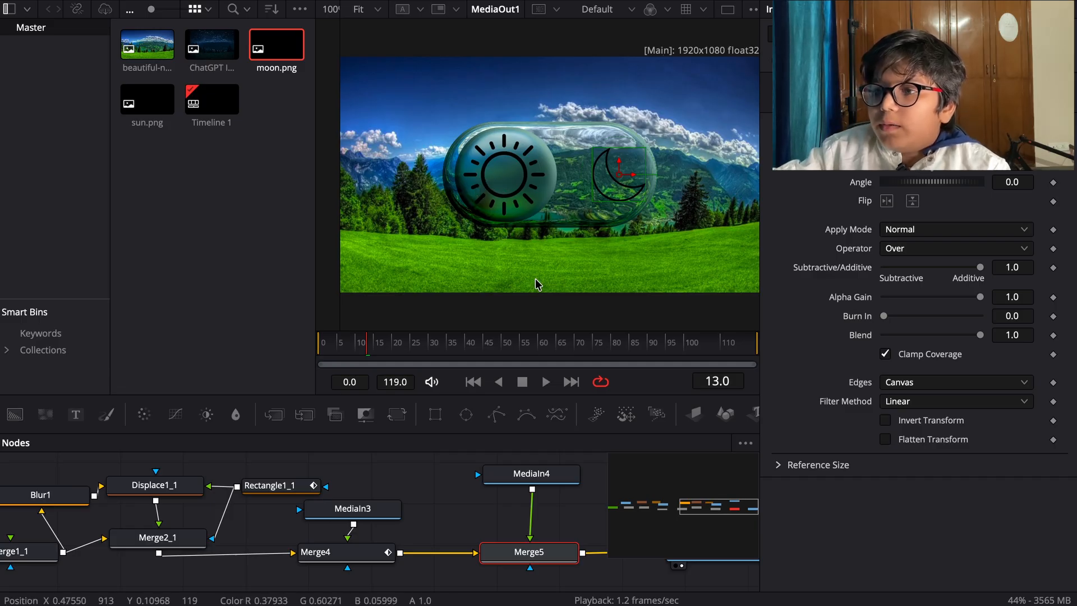
# Step: Keyframe Merge5's Size at frame 16 and enlarge the moon icon at frame 30 to nearly fill the knob
pyautogui.moveTo(368, 354); pyautogui.dragTo(379, 355)
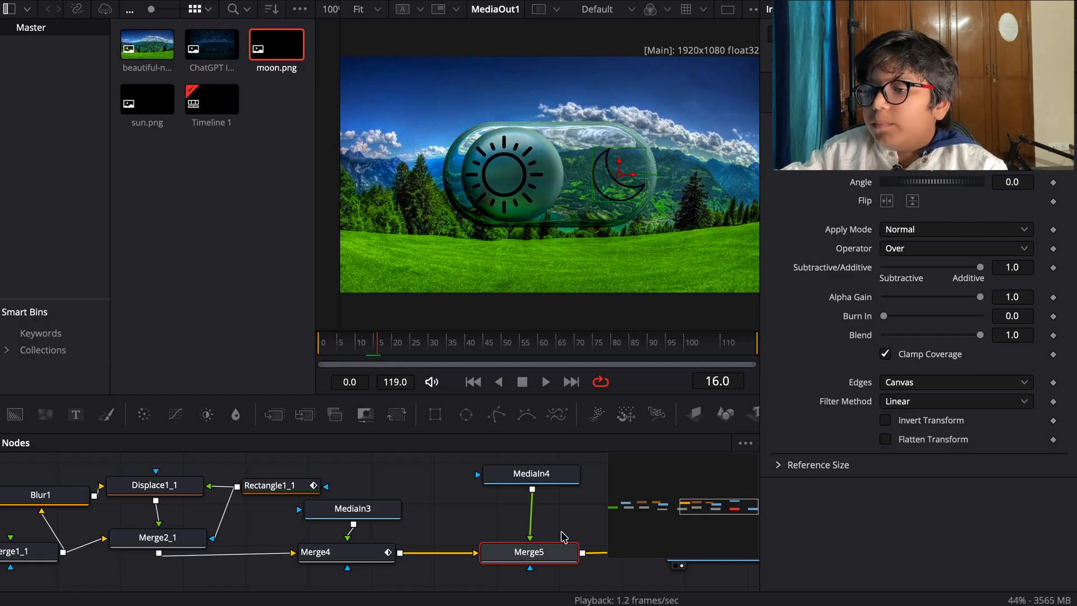
pyautogui.click(542, 475)
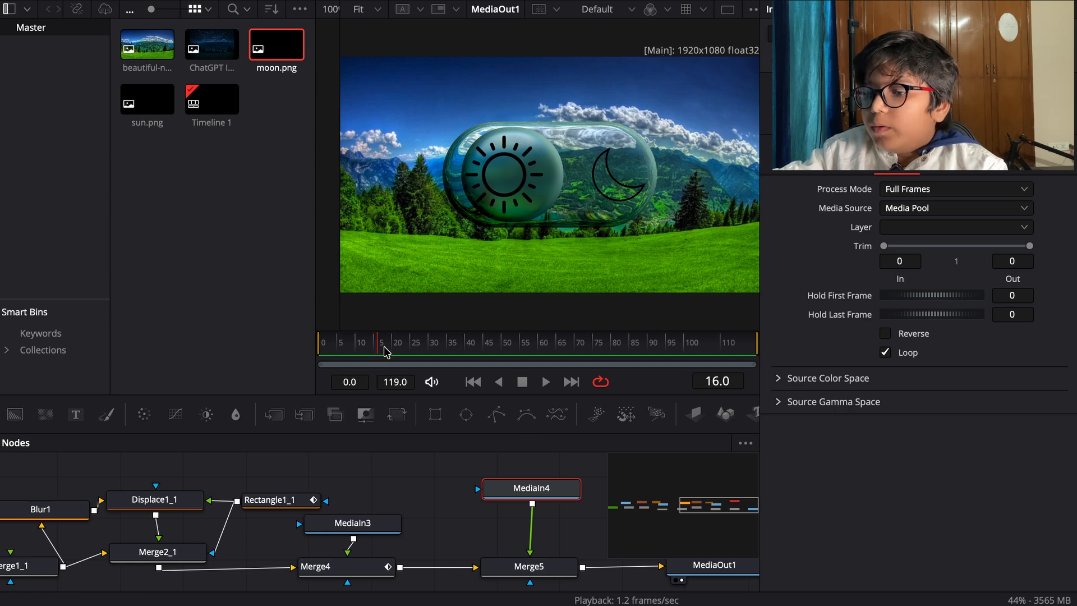
pyautogui.click(499, 575)
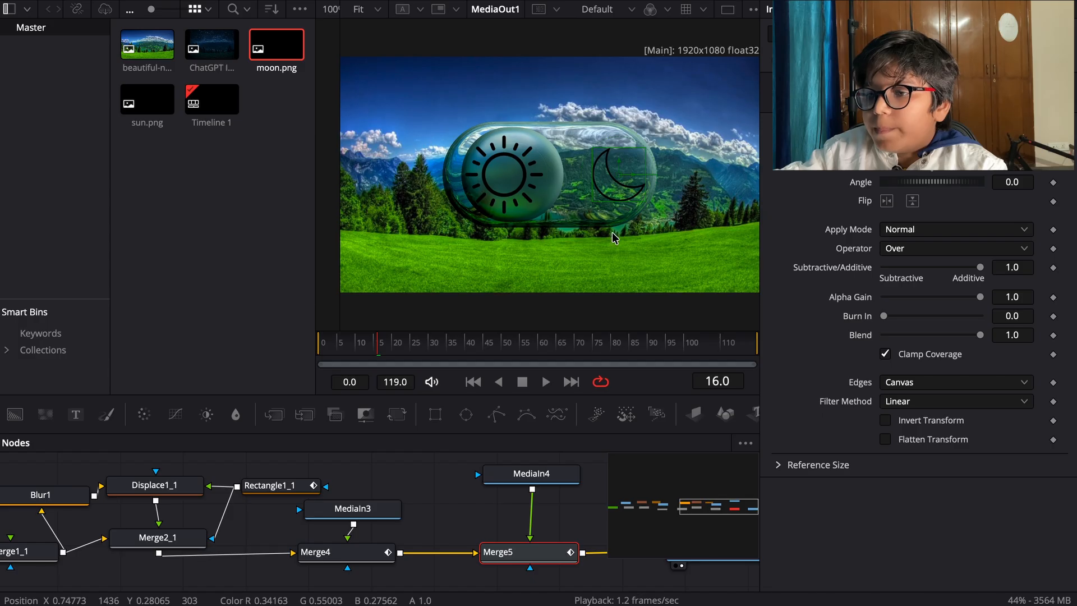
pyautogui.moveTo(372, 348); pyautogui.dragTo(431, 349)
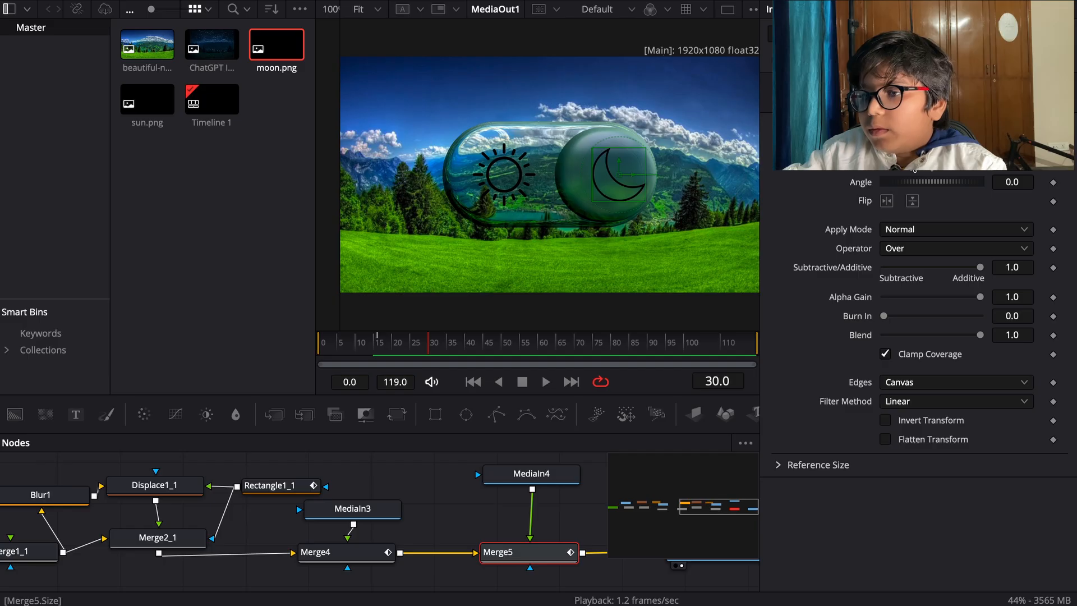
pyautogui.moveTo(912, 163)
pyautogui.mouseDown()
pyautogui.moveTo(927, 163)
pyautogui.moveTo(915, 144)
pyautogui.mouseUp()
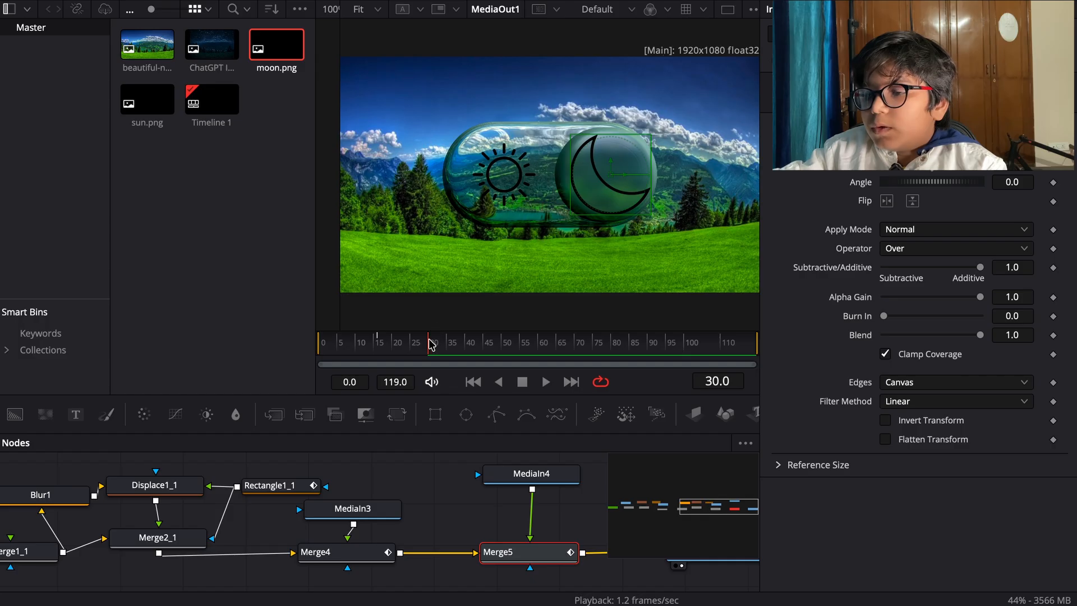
# Step: Scrub back to frame 12 and play the animation to check the sun and moon icons' size changes
pyautogui.moveTo(431, 343); pyautogui.dragTo(365, 331)
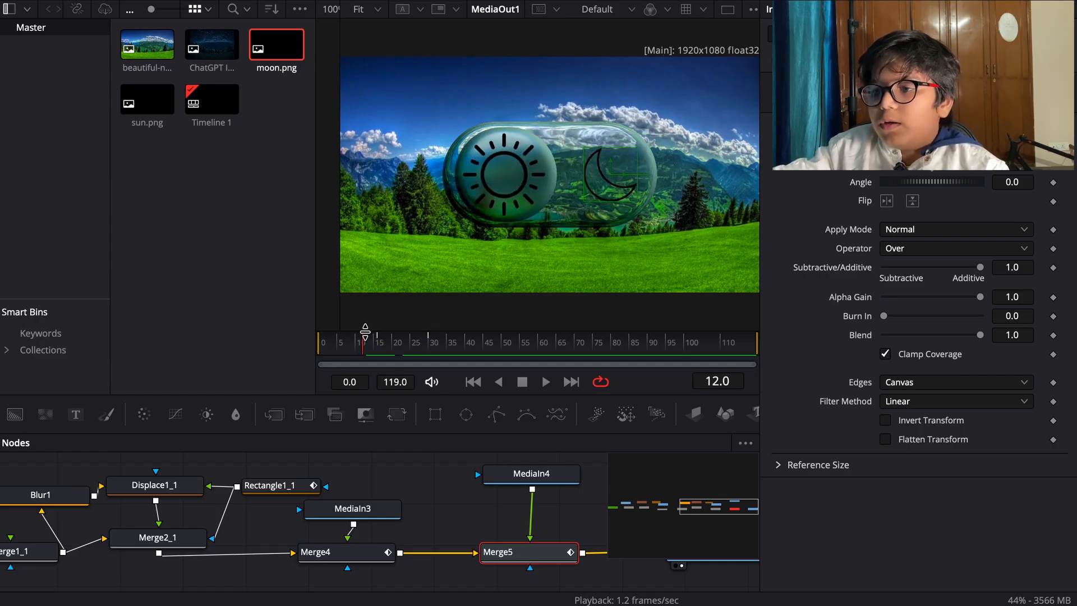
pyautogui.press('space')
pyautogui.click(365, 334)
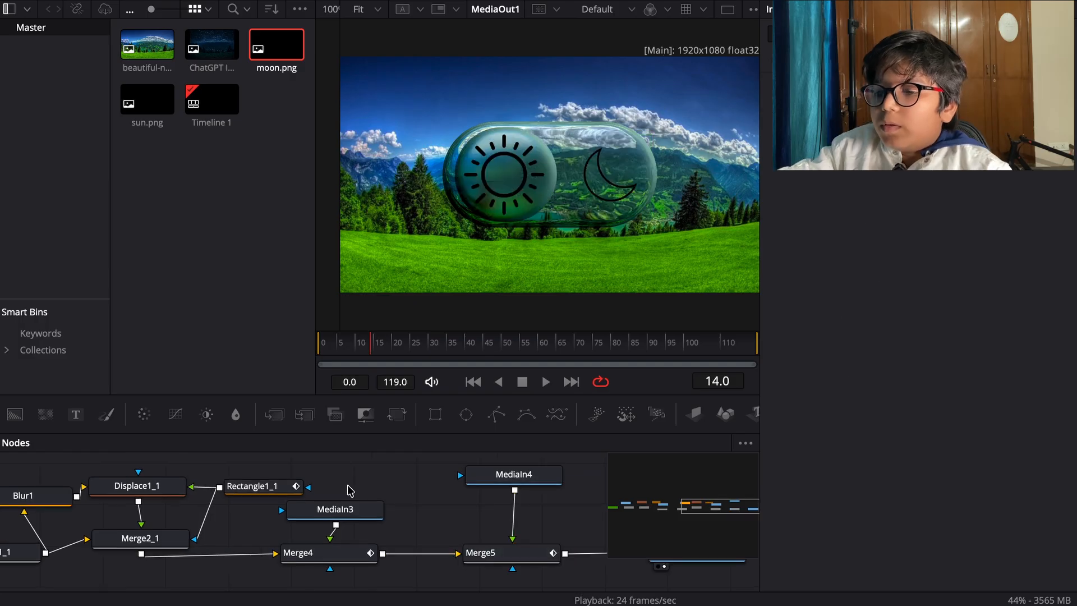
# Step: Select Rectangle1_1, open the Spline editor and widen it over the node area
pyautogui.click(284, 484)
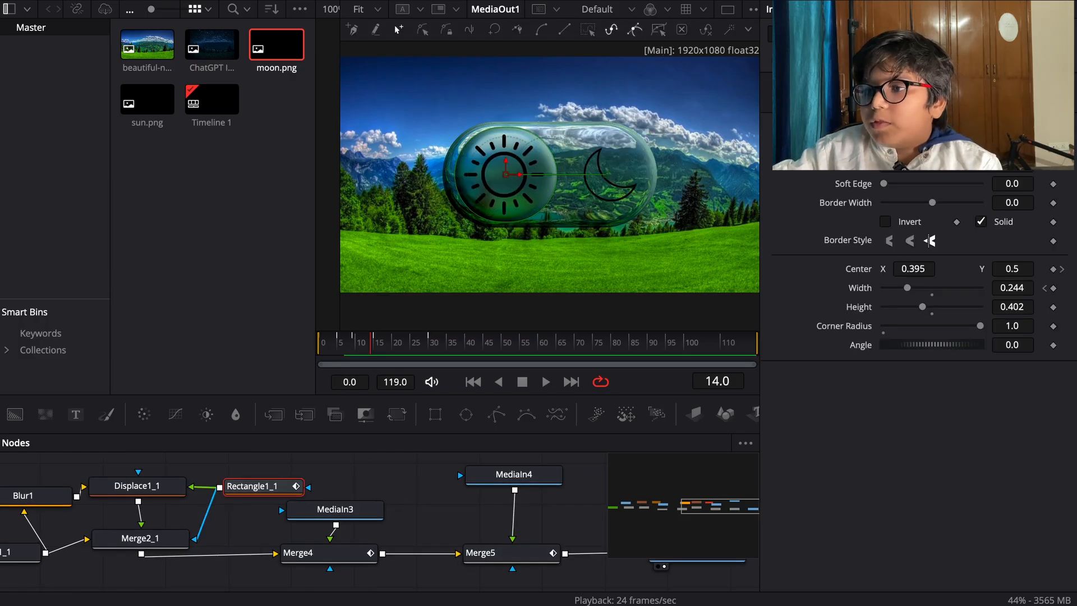
pyautogui.click(900, 1)
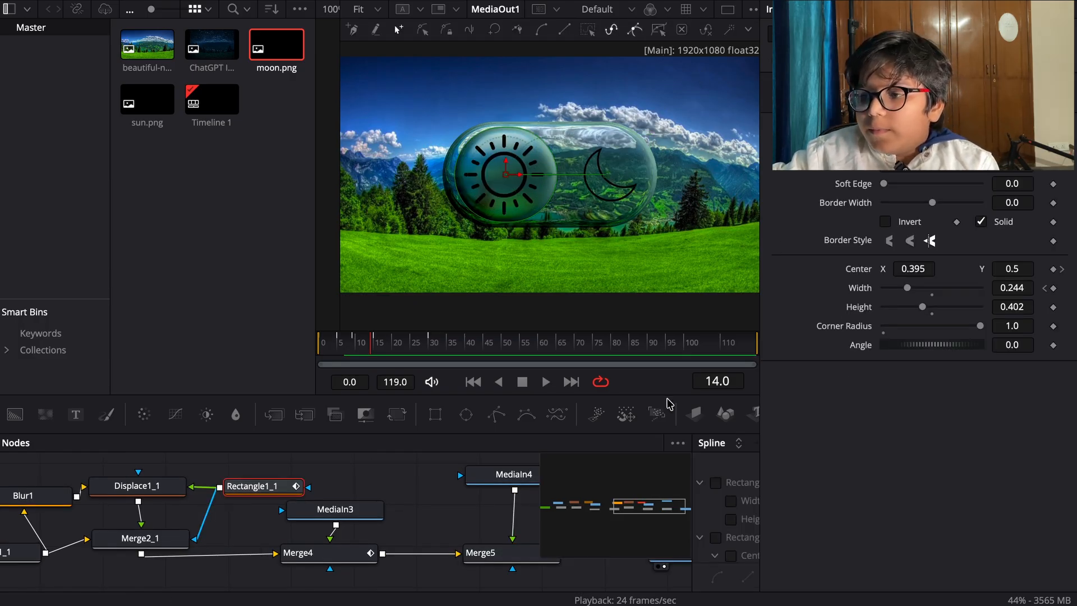
pyautogui.moveTo(694, 483); pyautogui.dragTo(173, 455)
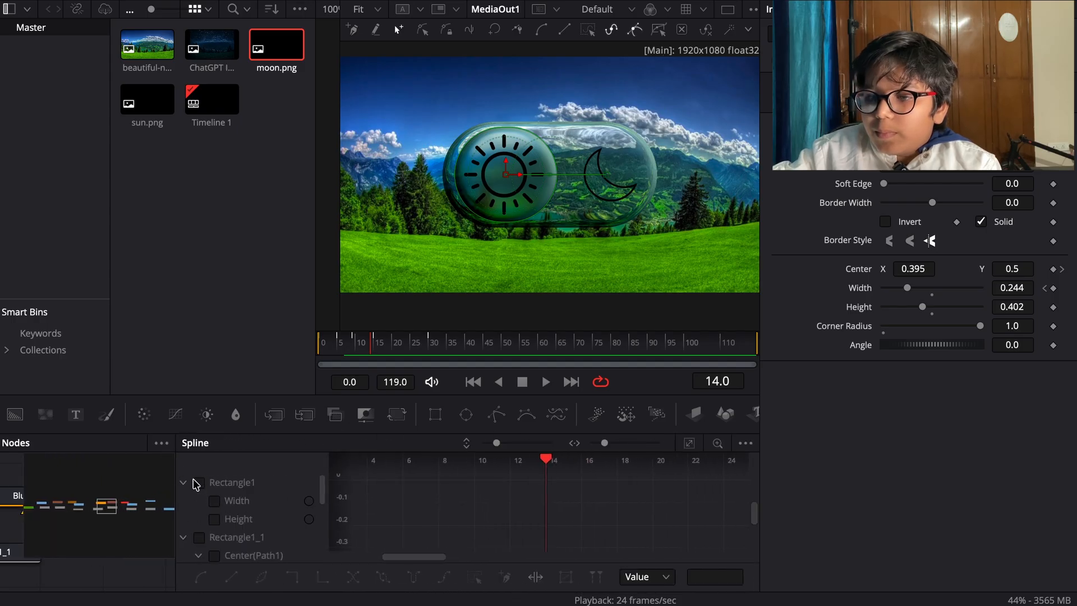
# Step: Show Rectangle1_1's curves in the Spline editor and hide its Width curve, keeping only the Center path's Displacement
pyautogui.scroll(-3, 195, 498)
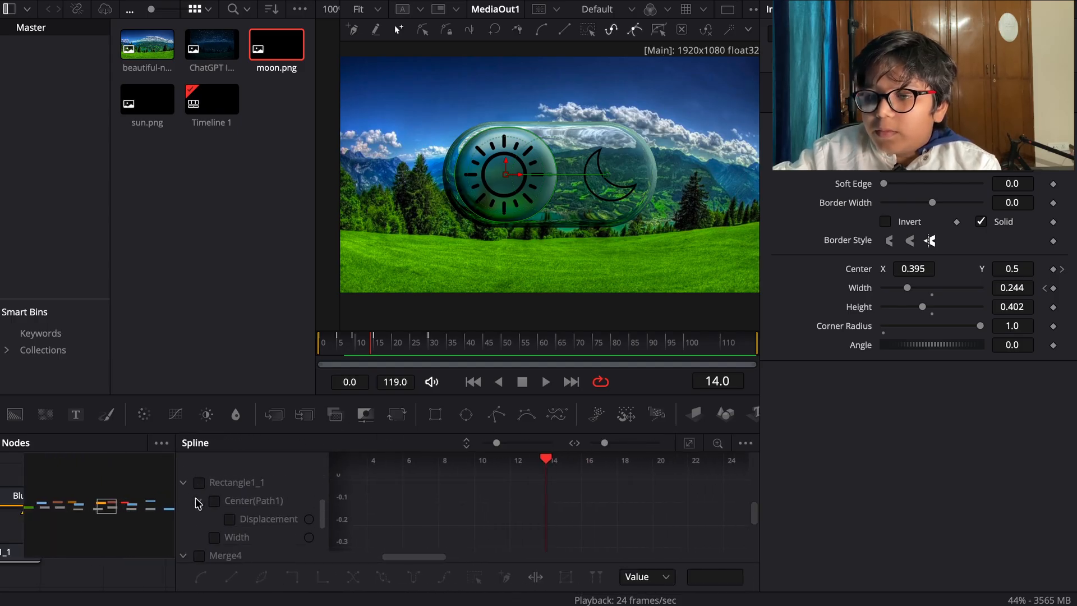
pyautogui.click(199, 482)
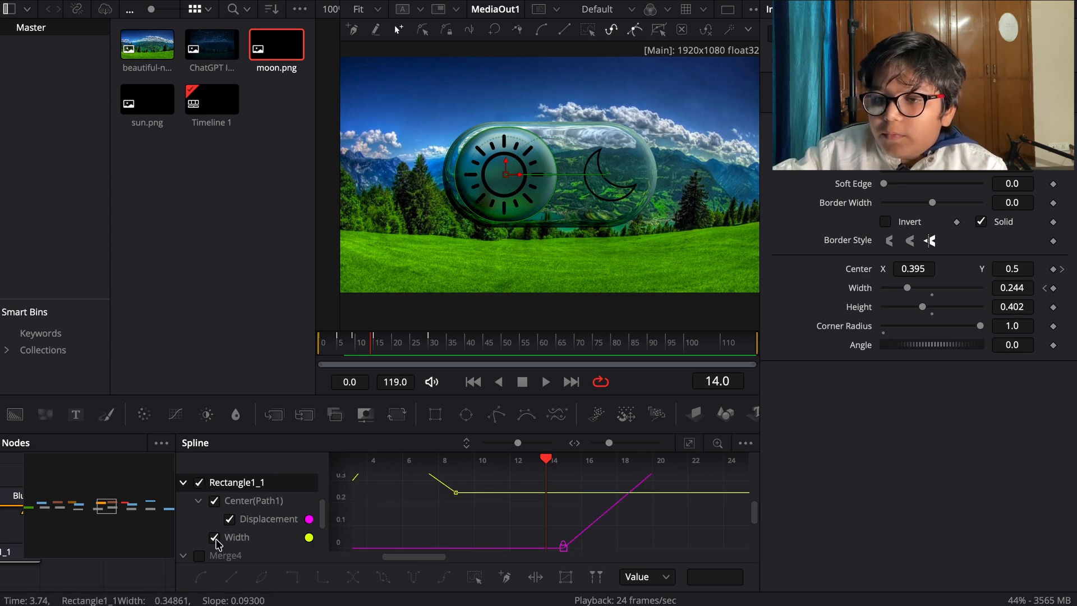
pyautogui.click(215, 537)
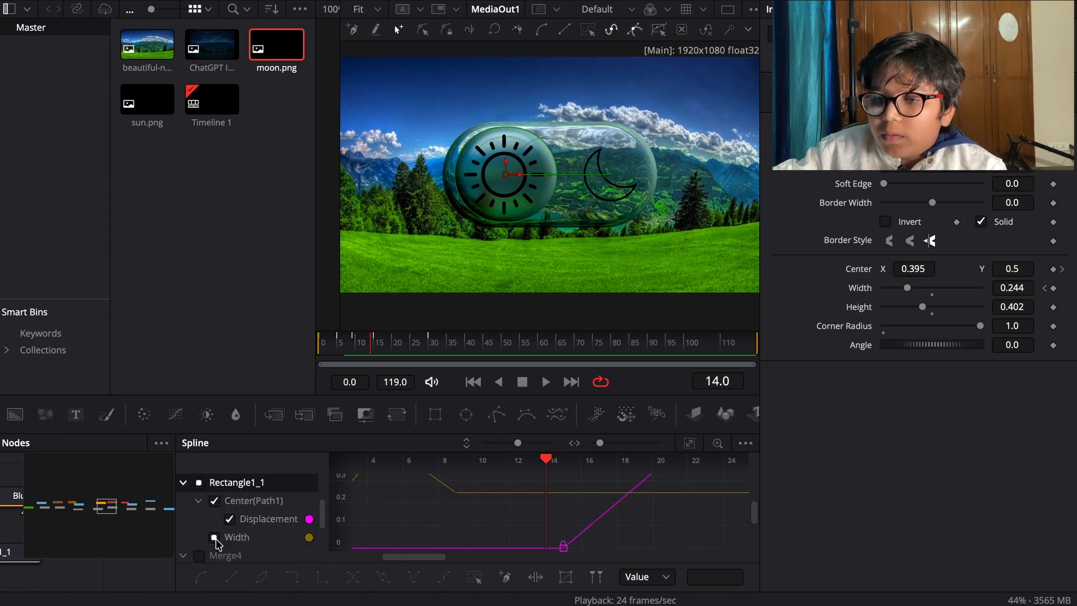
pyautogui.click(215, 538)
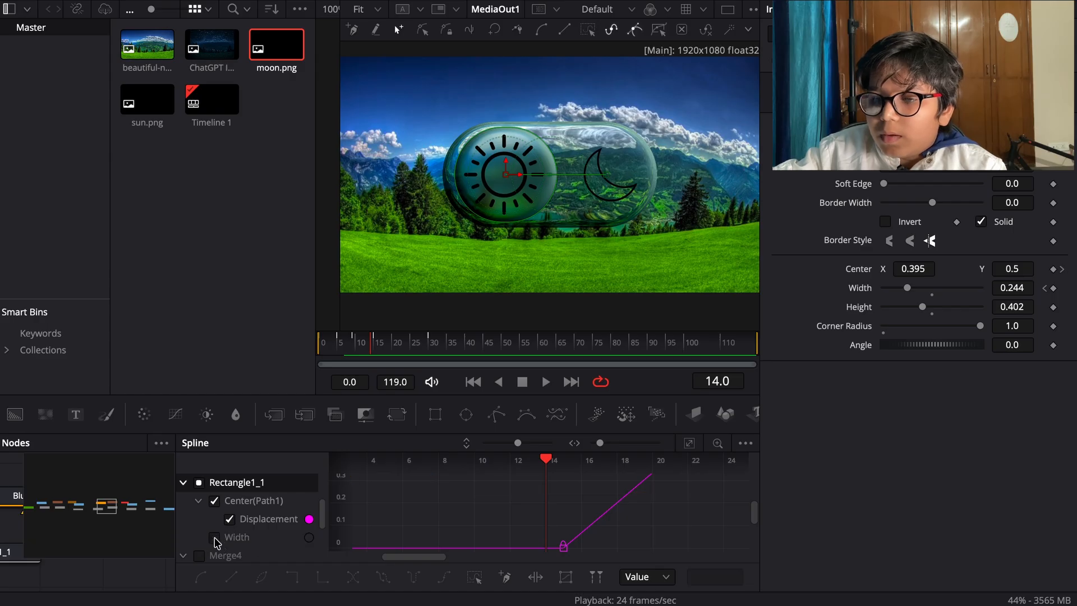
pyautogui.hscroll(5, 537, 508)
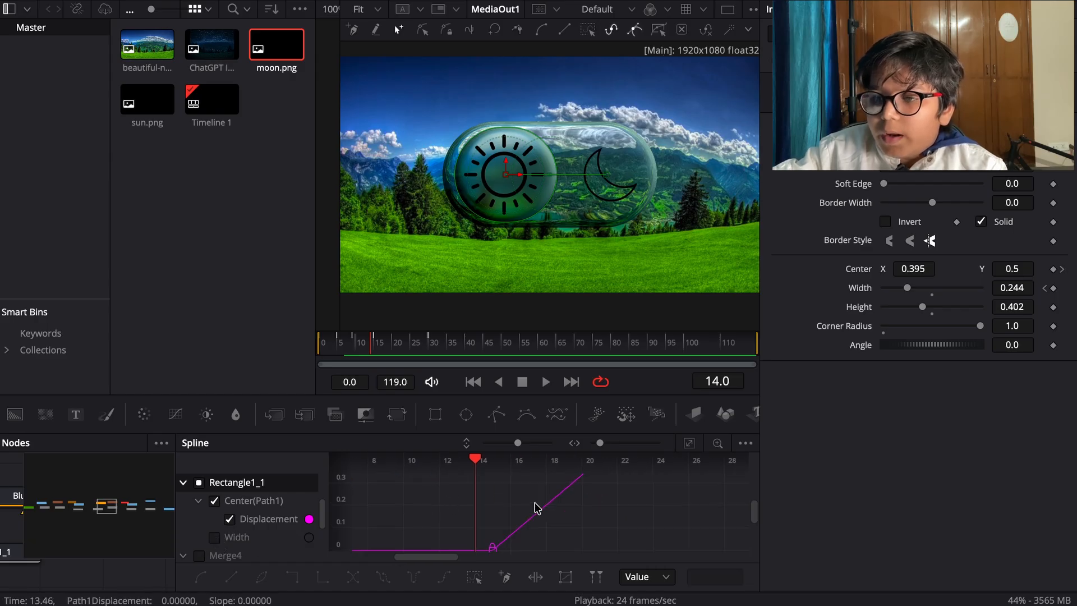
pyautogui.scroll(1, 537, 507)
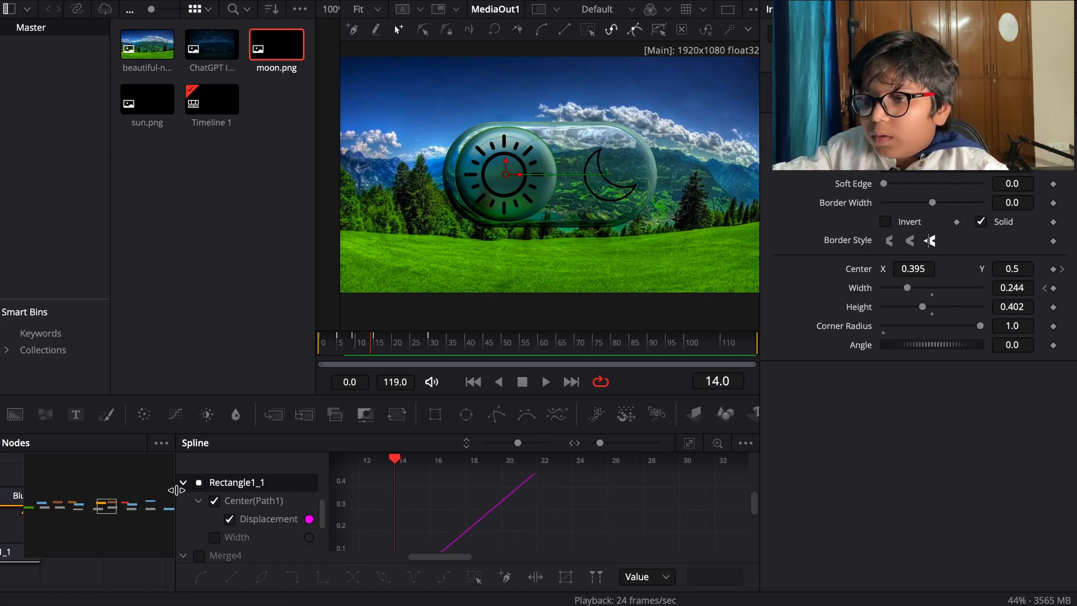
# Step: Enlarge the Spline editor to full width and more height, and bring the Displacement curve into view
pyautogui.moveTo(174, 488); pyautogui.dragTo(2, 482)
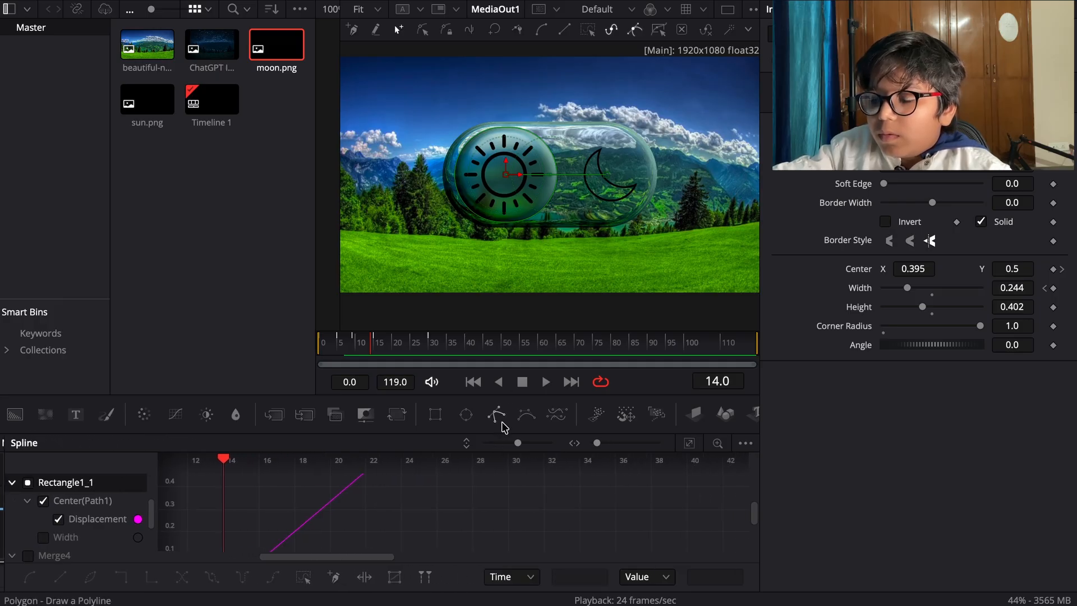
pyautogui.moveTo(518, 395); pyautogui.dragTo(544, 248)
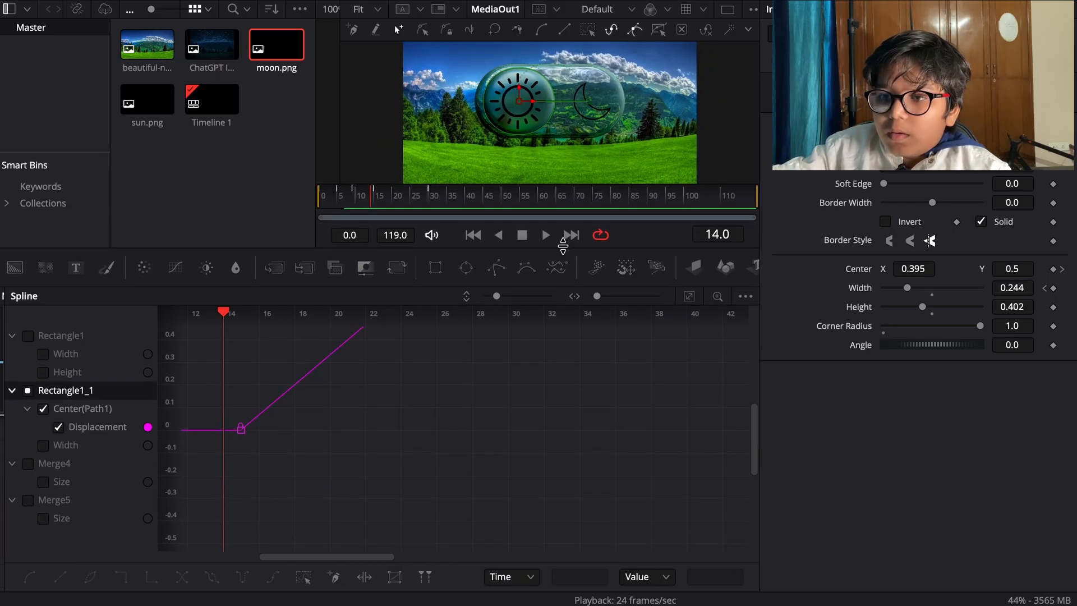
pyautogui.scroll(4, 401, 436)
pyautogui.hscroll(3, 401, 435)
pyautogui.hscroll(-4, 402, 435)
pyautogui.scroll(-2, 402, 436)
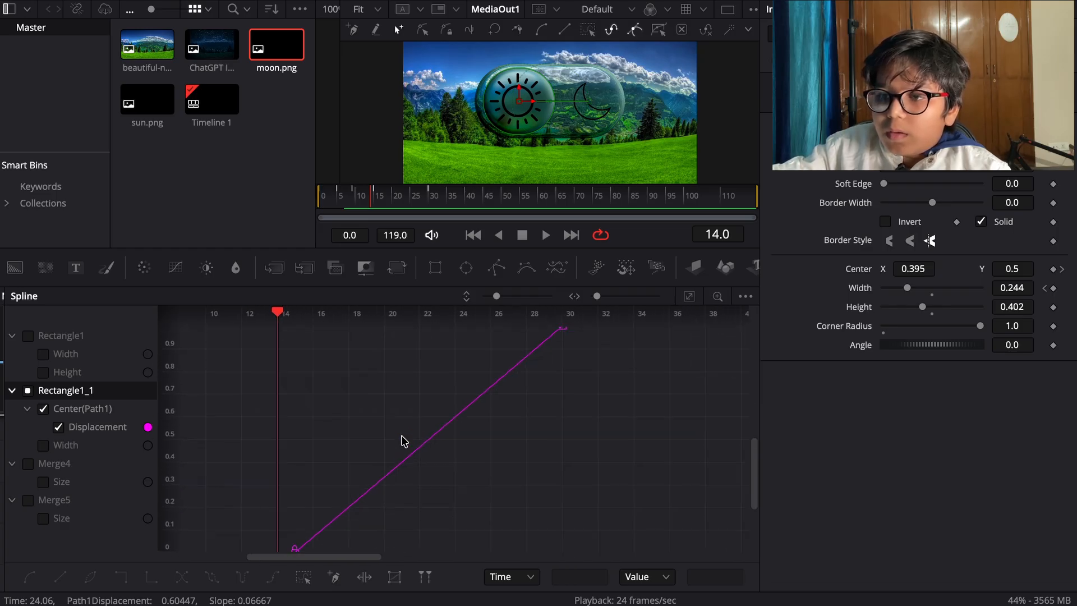
pyautogui.hscroll(3, 402, 435)
pyautogui.scroll(2, 401, 435)
pyautogui.hscroll(-2, 402, 435)
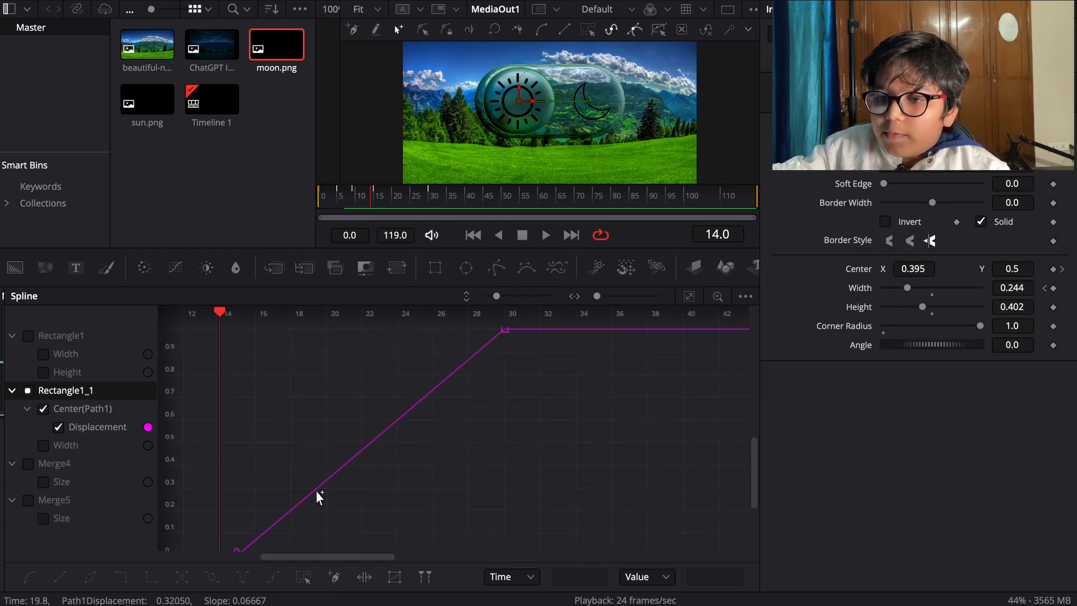
# Step: Try to box-select both Displacement keyframes, at frames 15 and 30, in the Spline editor
pyautogui.moveTo(228, 548); pyautogui.dragTo(582, 297)
pyautogui.scroll(-2, 493, 457)
pyautogui.hscroll(-2, 493, 457)
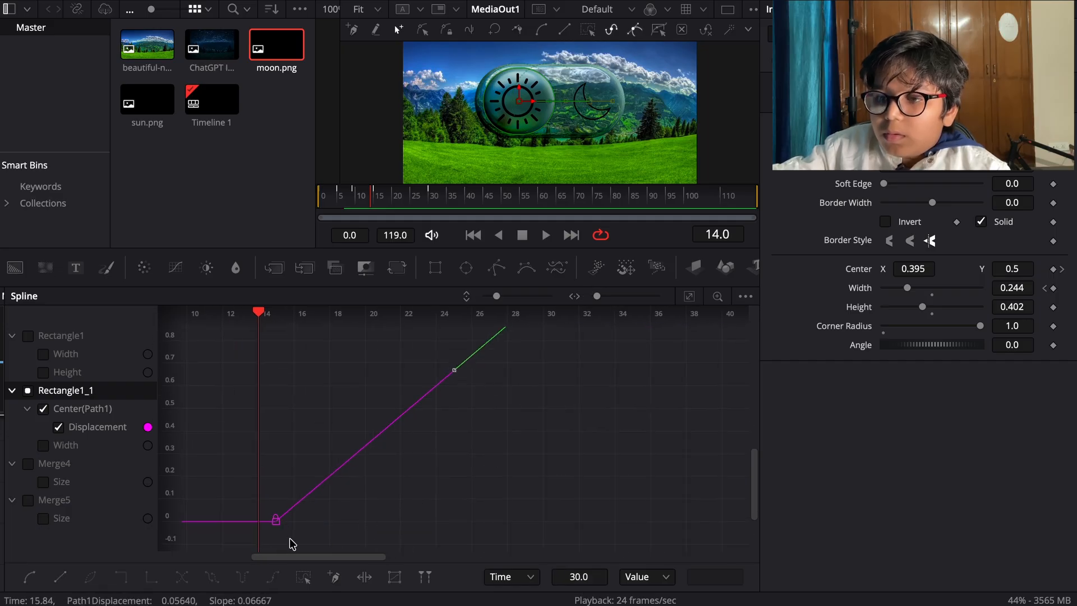
pyautogui.moveTo(289, 543); pyautogui.dragTo(637, 269)
pyautogui.hscroll(1, 517, 469)
pyautogui.scroll(1, 517, 469)
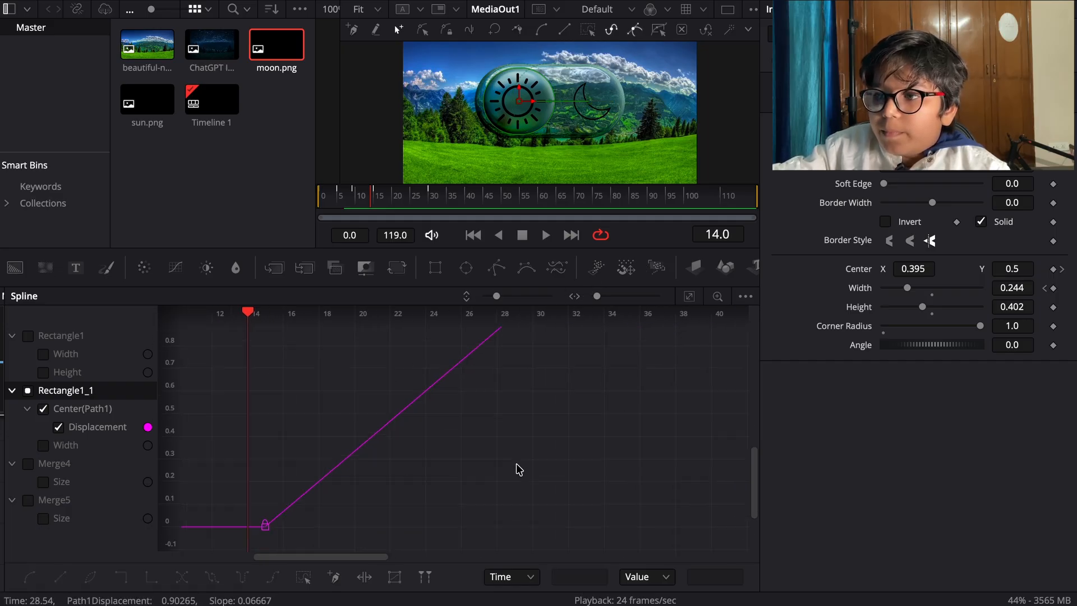
# Step: Make the Spline editor taller so both Displacement keyframes, at frames 15 and 30, fit in view
pyautogui.hscroll(1, 519, 469)
pyautogui.scroll(1, 519, 469)
pyautogui.moveTo(552, 247); pyautogui.dragTo(570, 188)
pyautogui.hscroll(2, 491, 372)
pyautogui.scroll(1, 491, 373)
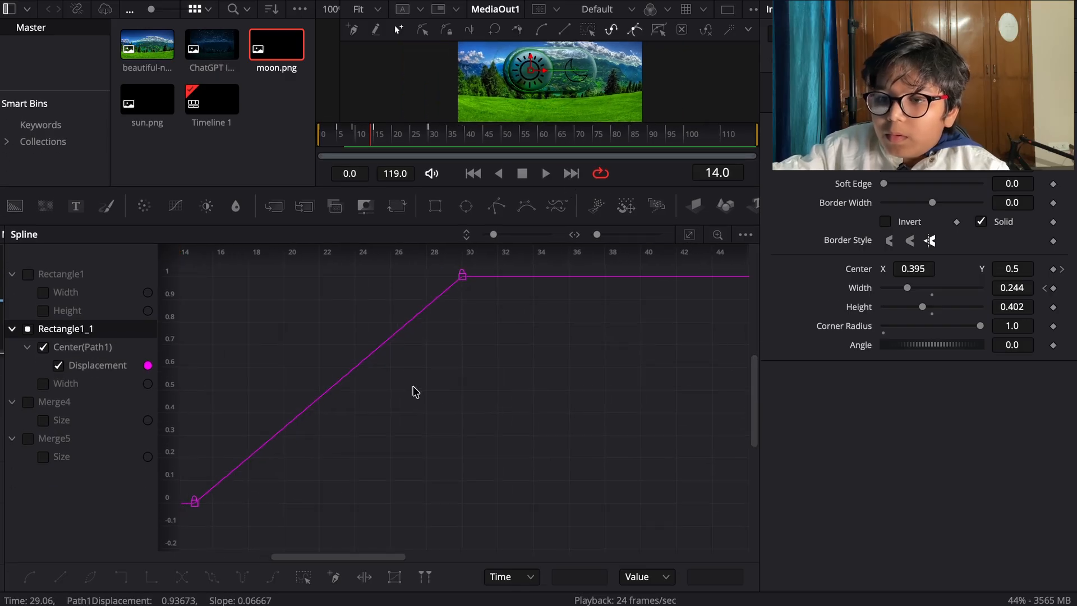
# Step: Smooth Rectangle1_1's Displacement curve at both keyframes, frames 15 and 30, so the knob's slide eases in and out
pyautogui.moveTo(187, 508); pyautogui.dragTo(501, 224)
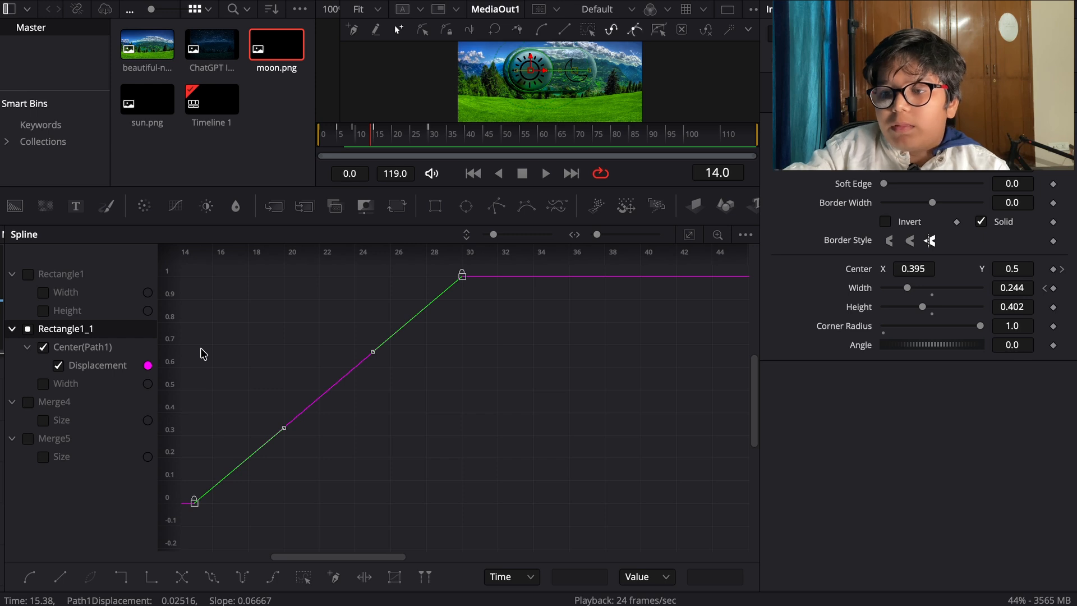
pyautogui.hotkey('shift', 's')
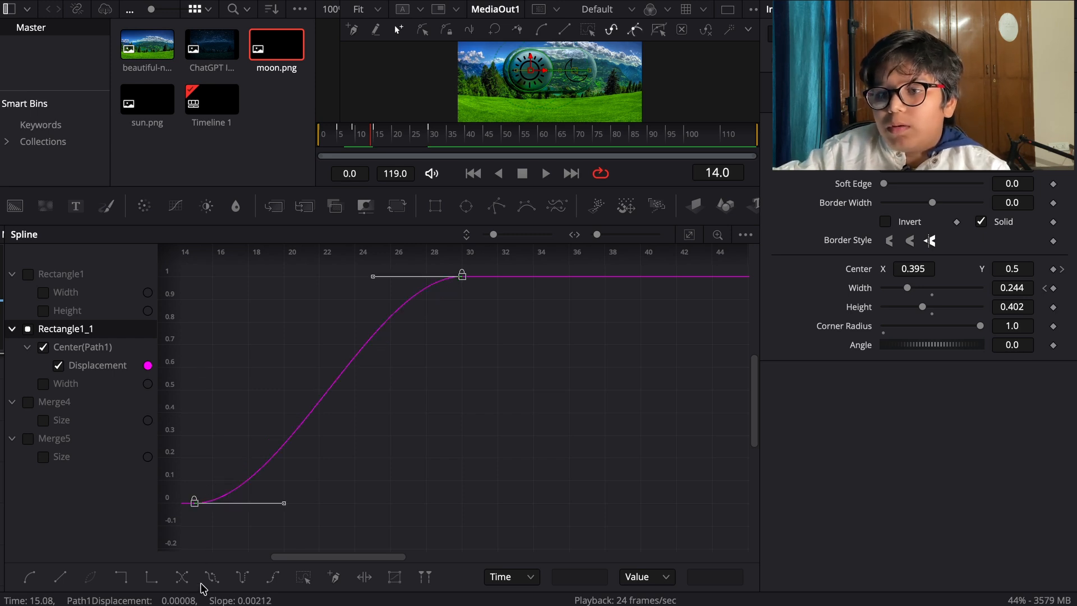
pyautogui.click(480, 517)
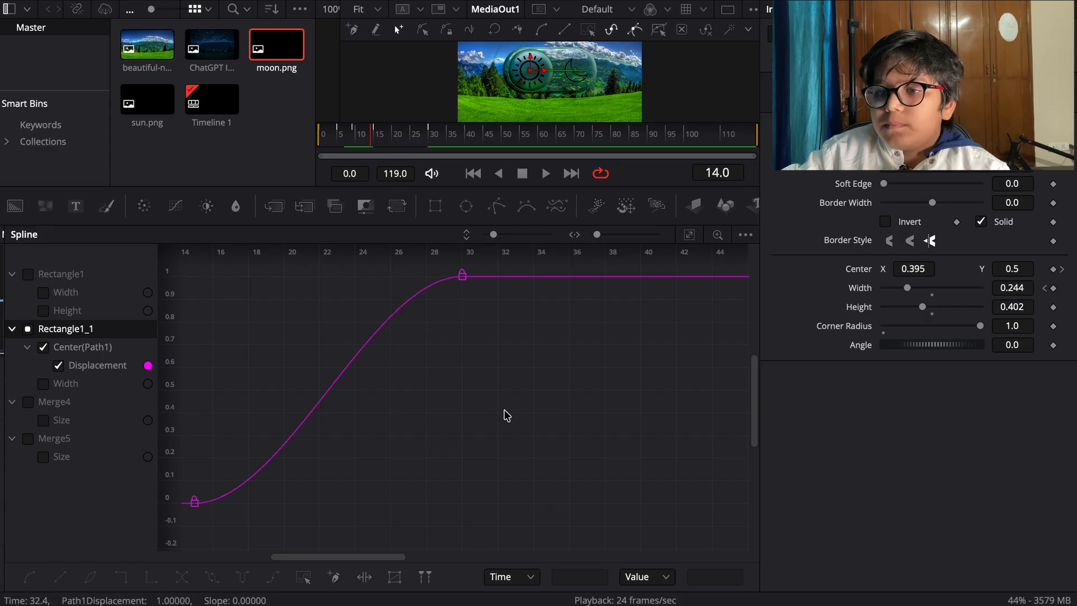
pyautogui.hscroll(-5, 506, 416)
pyautogui.hscroll(1, 506, 416)
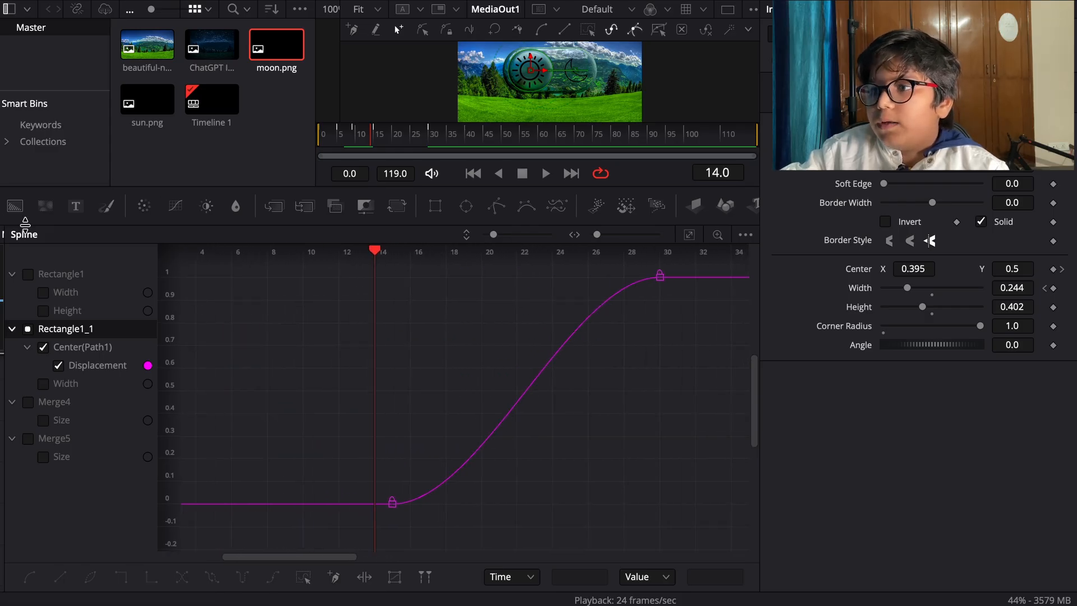
# Step: Close the Spline editor and enlarge the viewer above the node graph
pyautogui.click(897, 0)
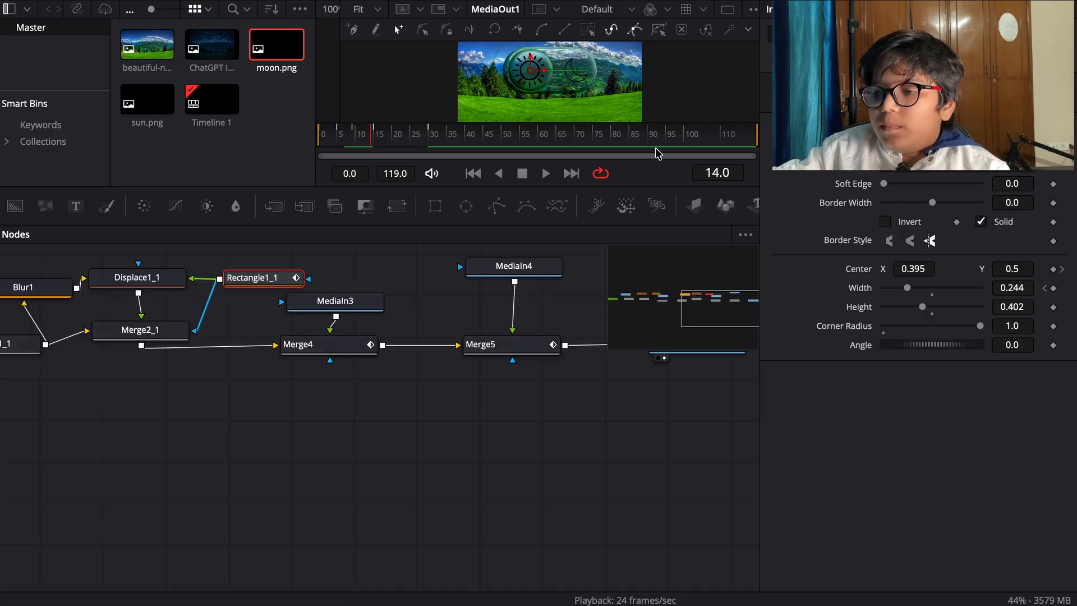
pyautogui.moveTo(638, 119); pyautogui.dragTo(638, 259)
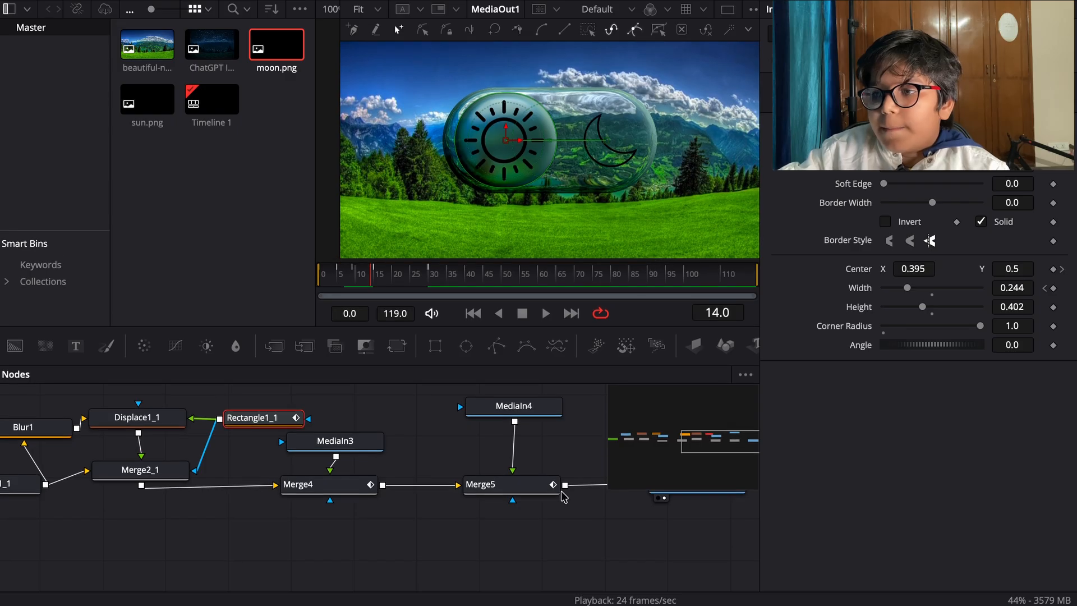
pyautogui.hscroll(2, 566, 504)
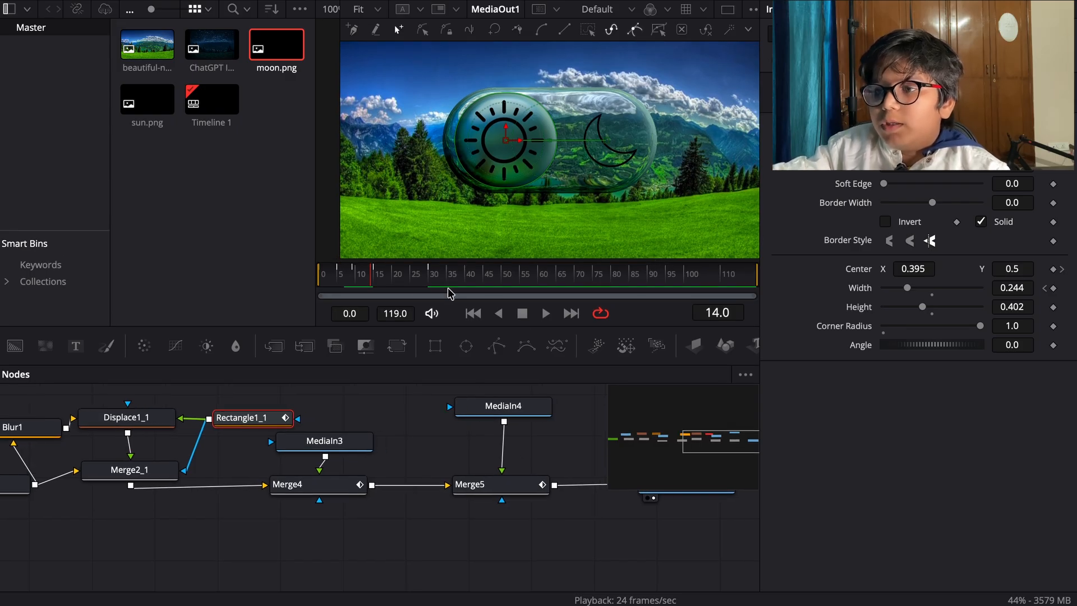
# Step: Play the toggle animation from frame 0 to preview it, and return to frame 0
pyautogui.moveTo(386, 279); pyautogui.dragTo(260, 284)
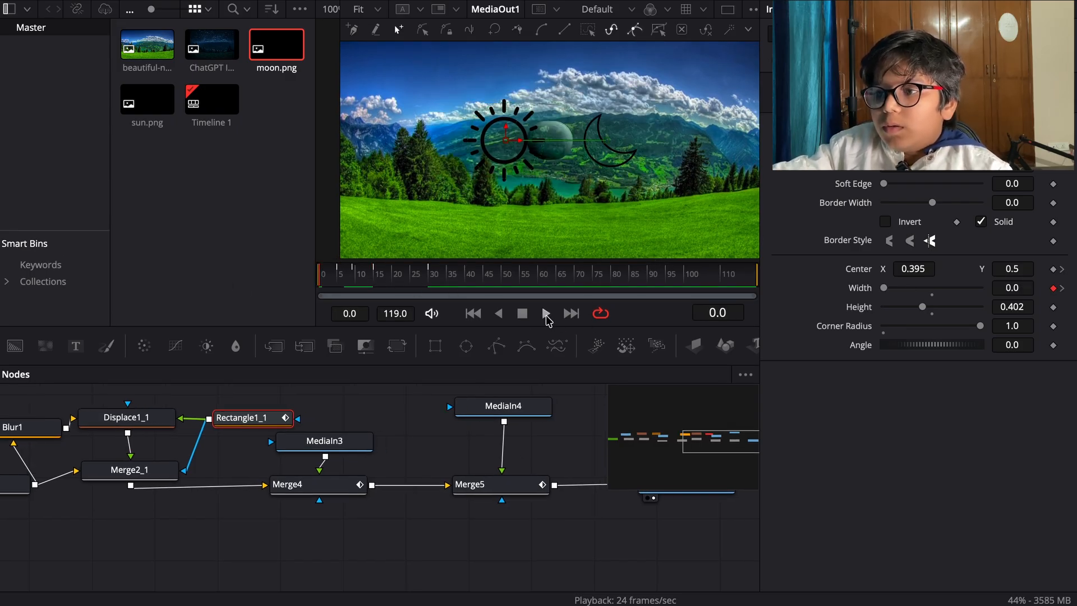
pyautogui.click(546, 315)
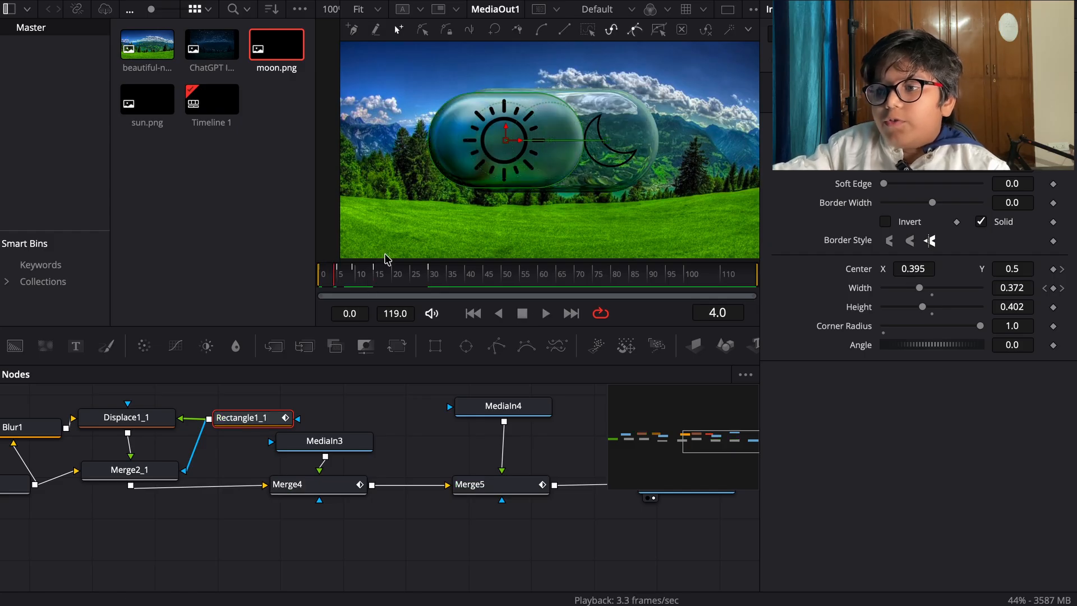
pyautogui.moveTo(335, 280); pyautogui.dragTo(300, 272)
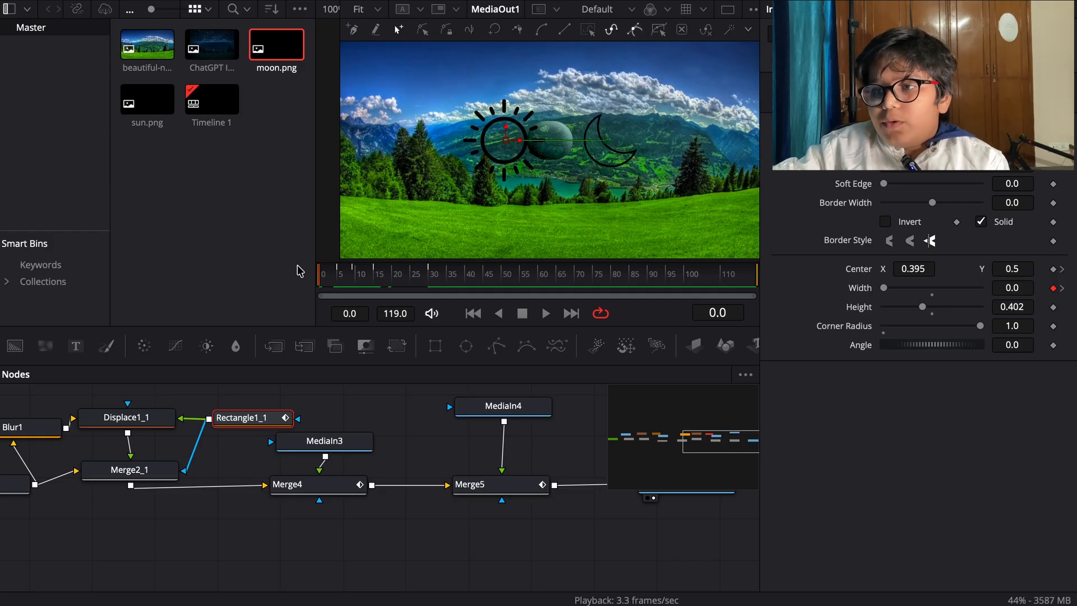
# Step: Animate the Blend of Merge3, which adds the night image, with keyframes of 0.0 at frame 17 and 1.0 at frame 30
pyautogui.hscroll(-4, 464, 571)
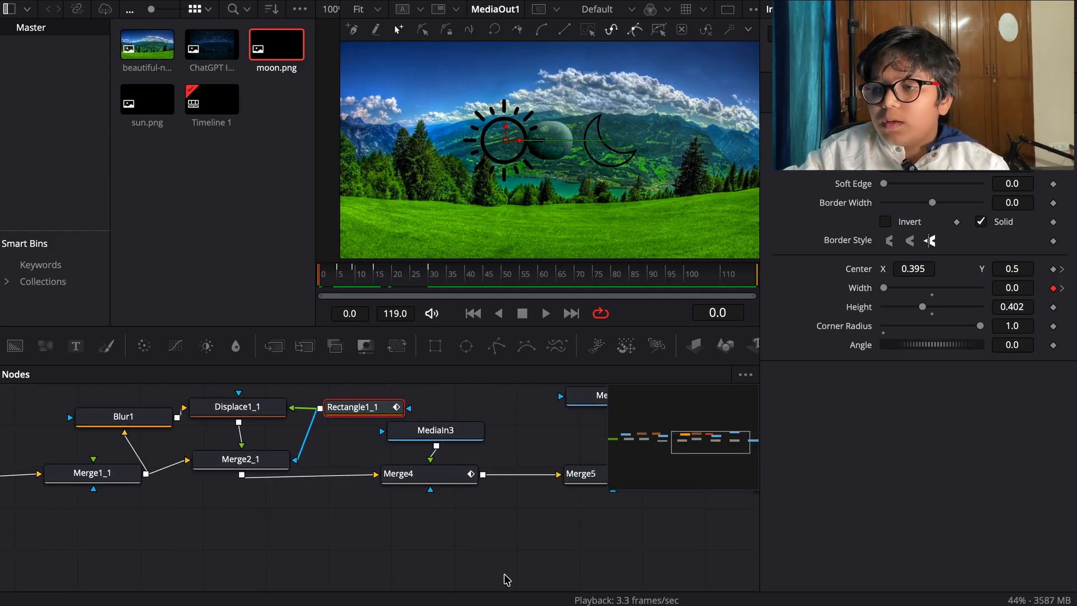
pyautogui.hscroll(3, 464, 515)
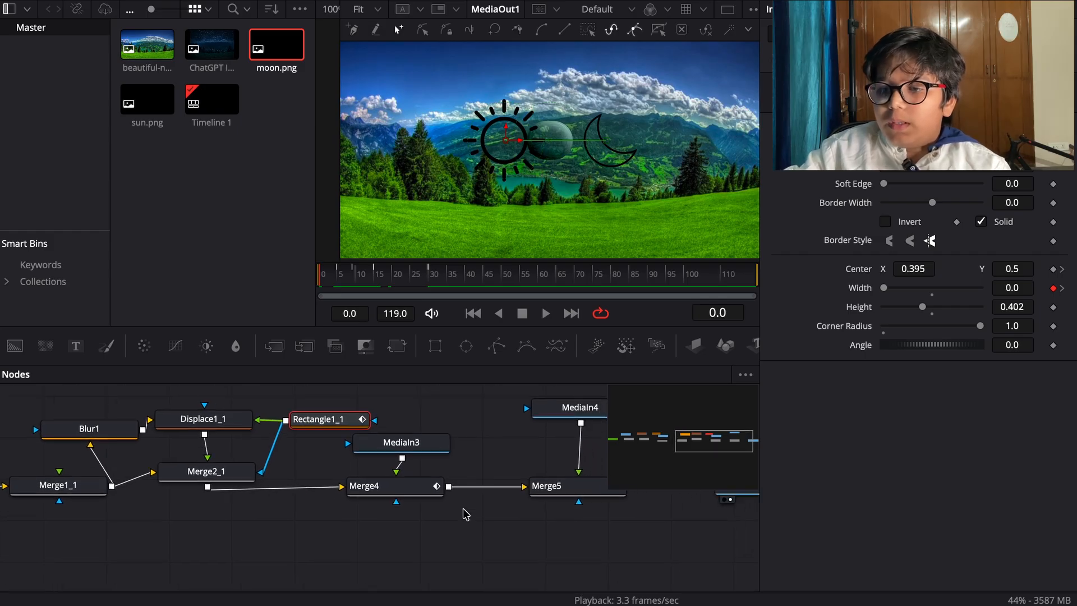
pyautogui.hscroll(-4, 401, 452)
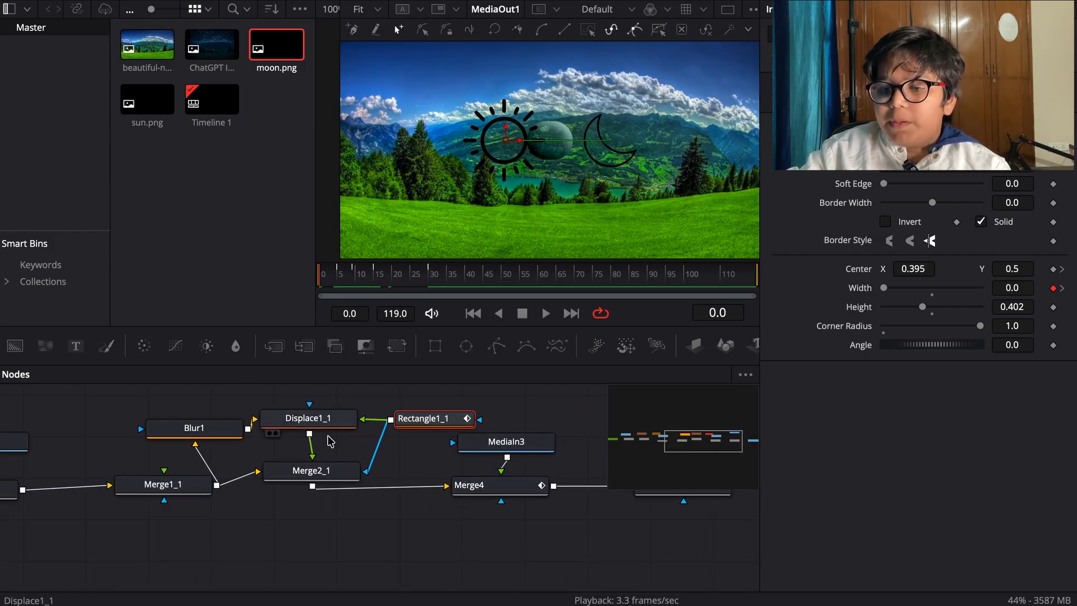
pyautogui.hscroll(-11, 330, 441)
pyautogui.hscroll(-6, 331, 442)
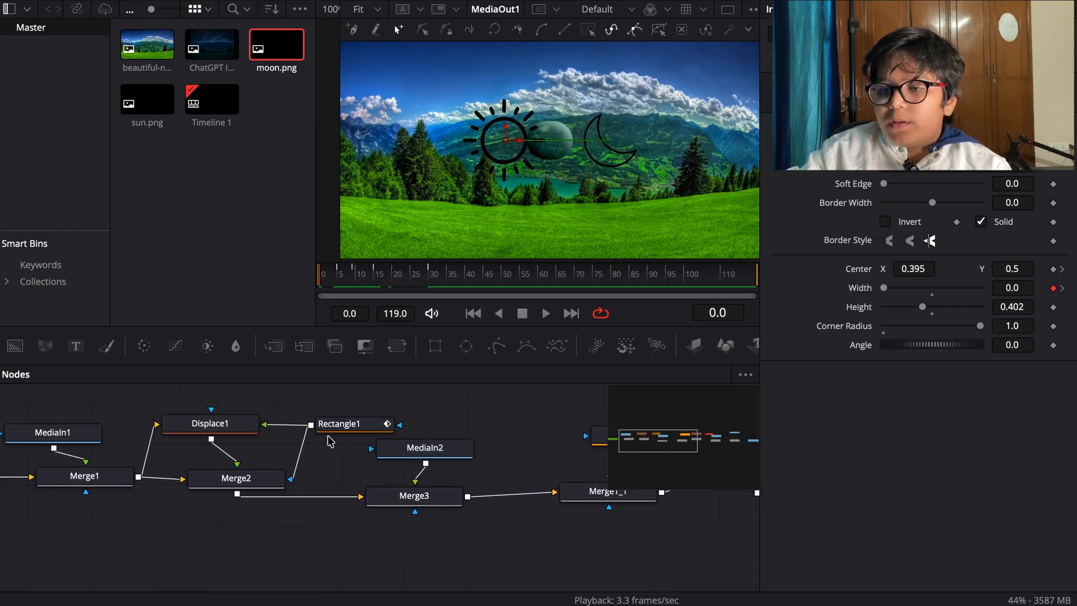
pyautogui.click(422, 465)
pyautogui.moveTo(425, 471); pyautogui.dragTo(419, 487)
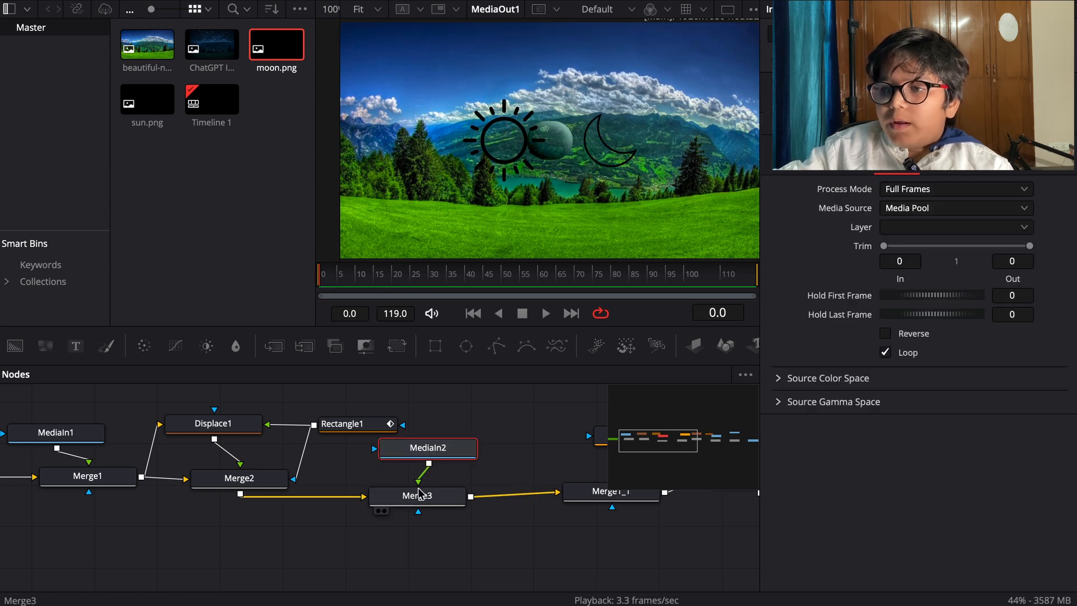
pyautogui.moveTo(322, 279); pyautogui.dragTo(384, 281)
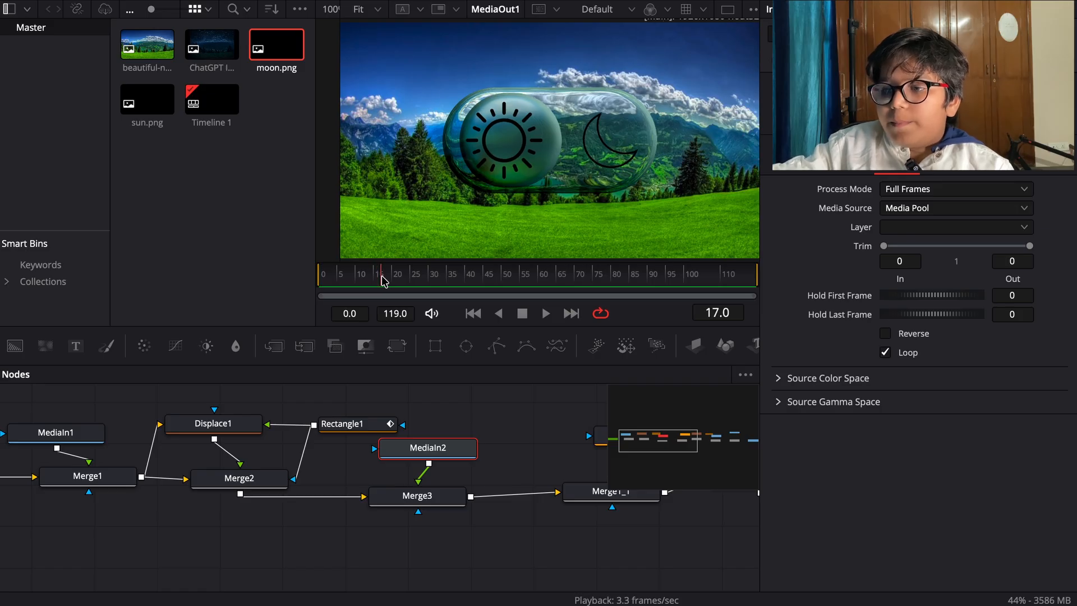
pyautogui.click(433, 495)
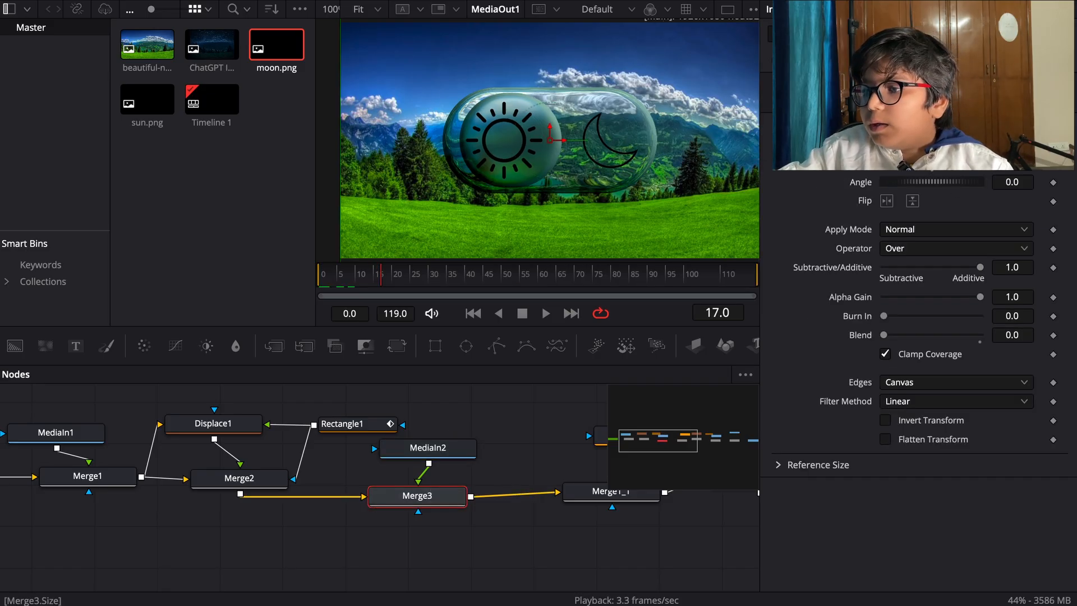
pyautogui.click(1054, 336)
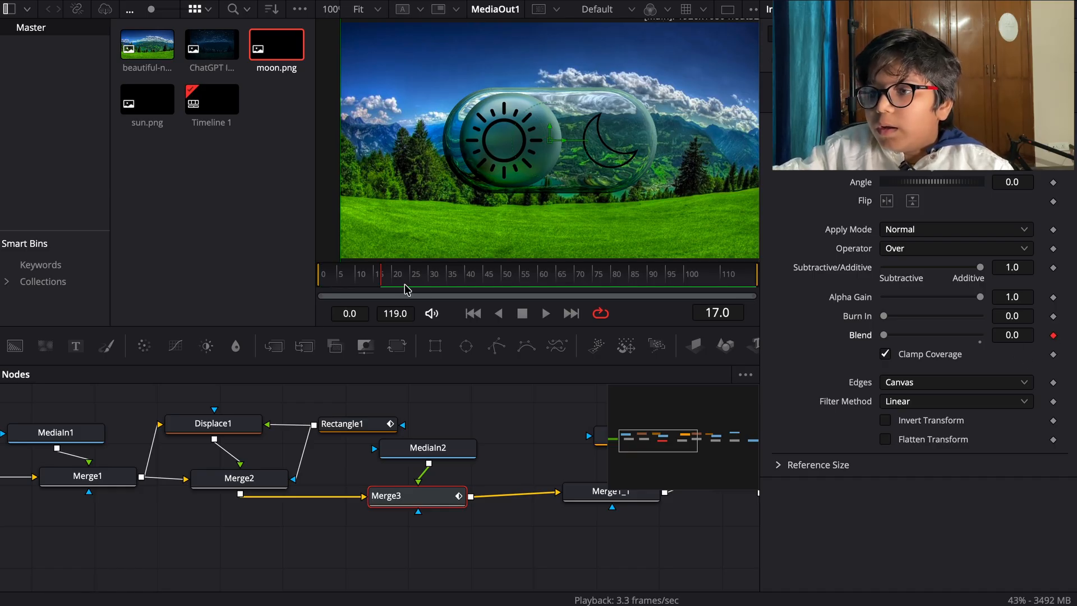
pyautogui.moveTo(387, 283); pyautogui.dragTo(444, 286)
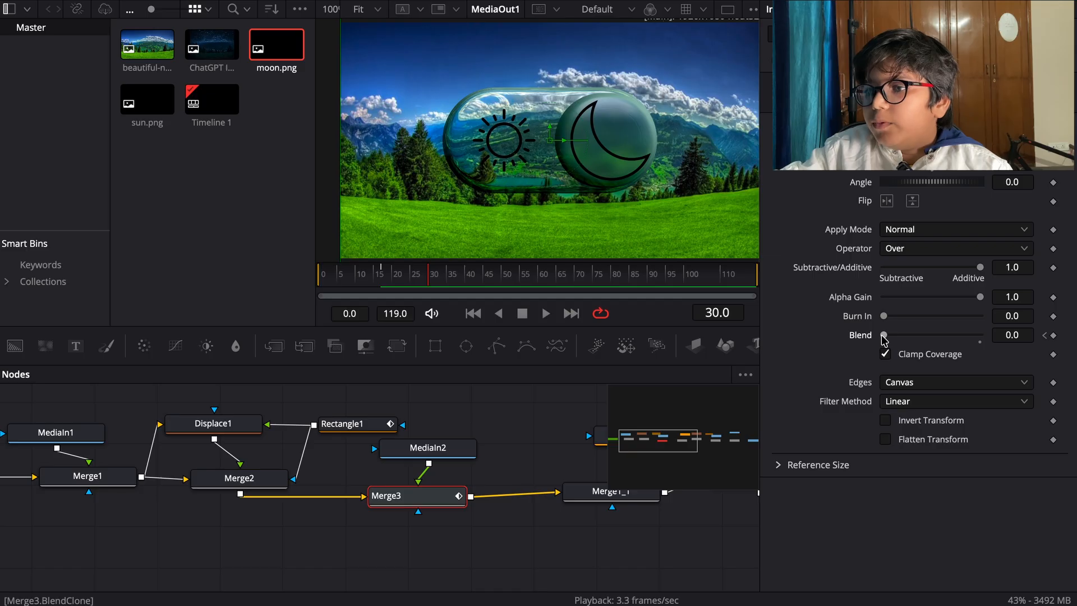
pyautogui.moveTo(884, 335); pyautogui.dragTo(981, 335)
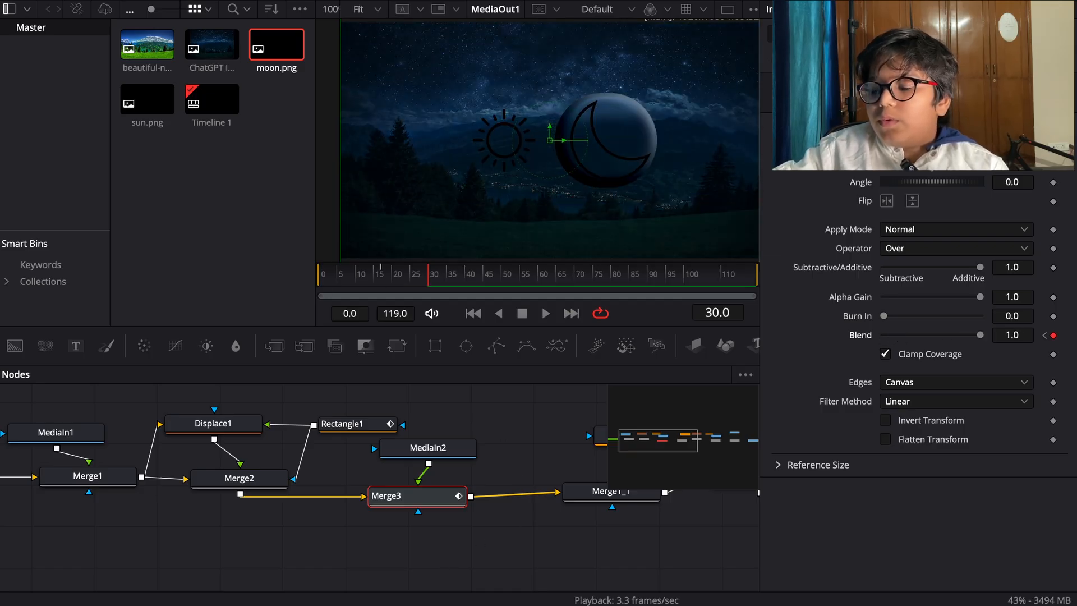
# Step: Switch to the Cut page and play Timeline 1 from its start to preview the day-to-night toggle
pyautogui.click(387, 604)
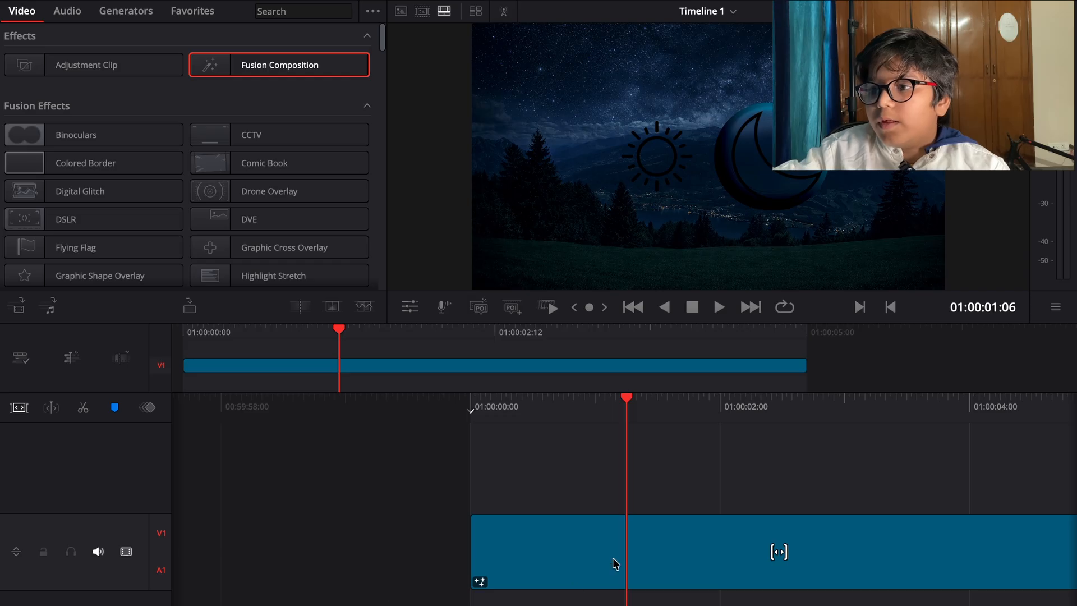
pyautogui.press('Home')
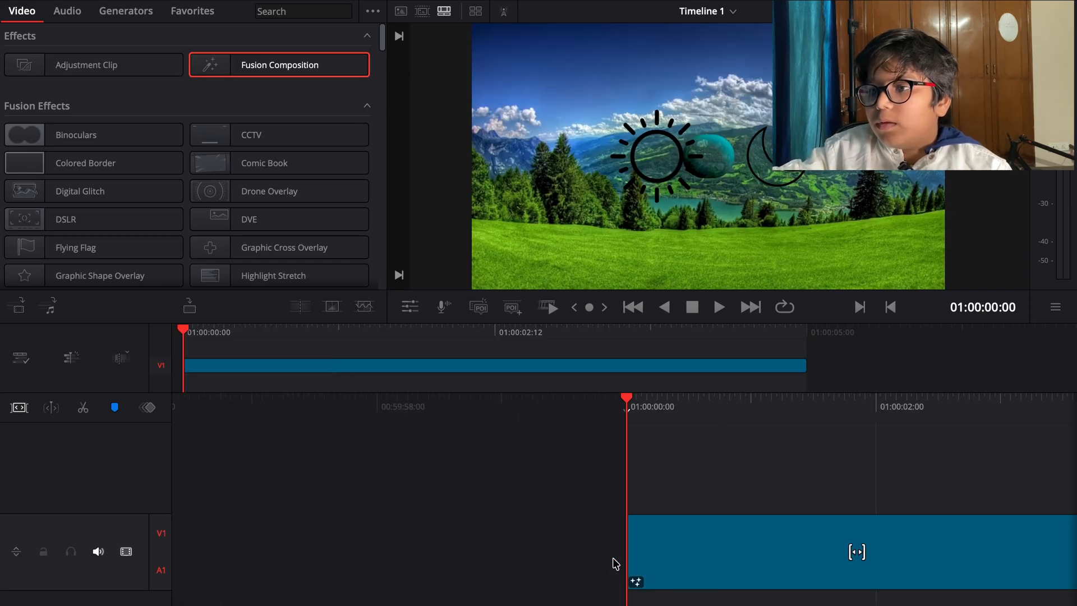
pyautogui.press('space')
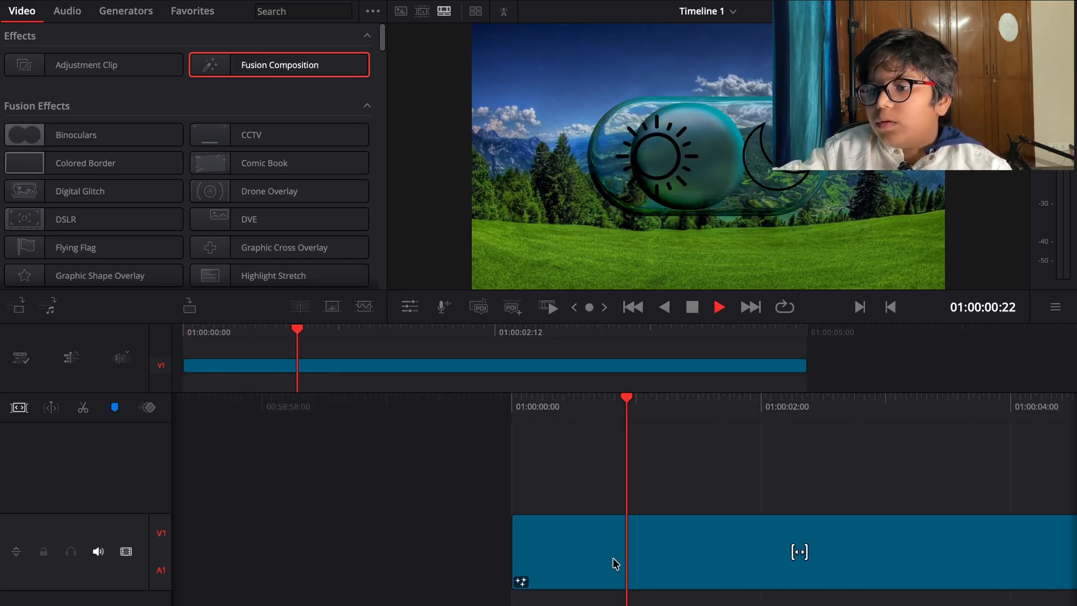